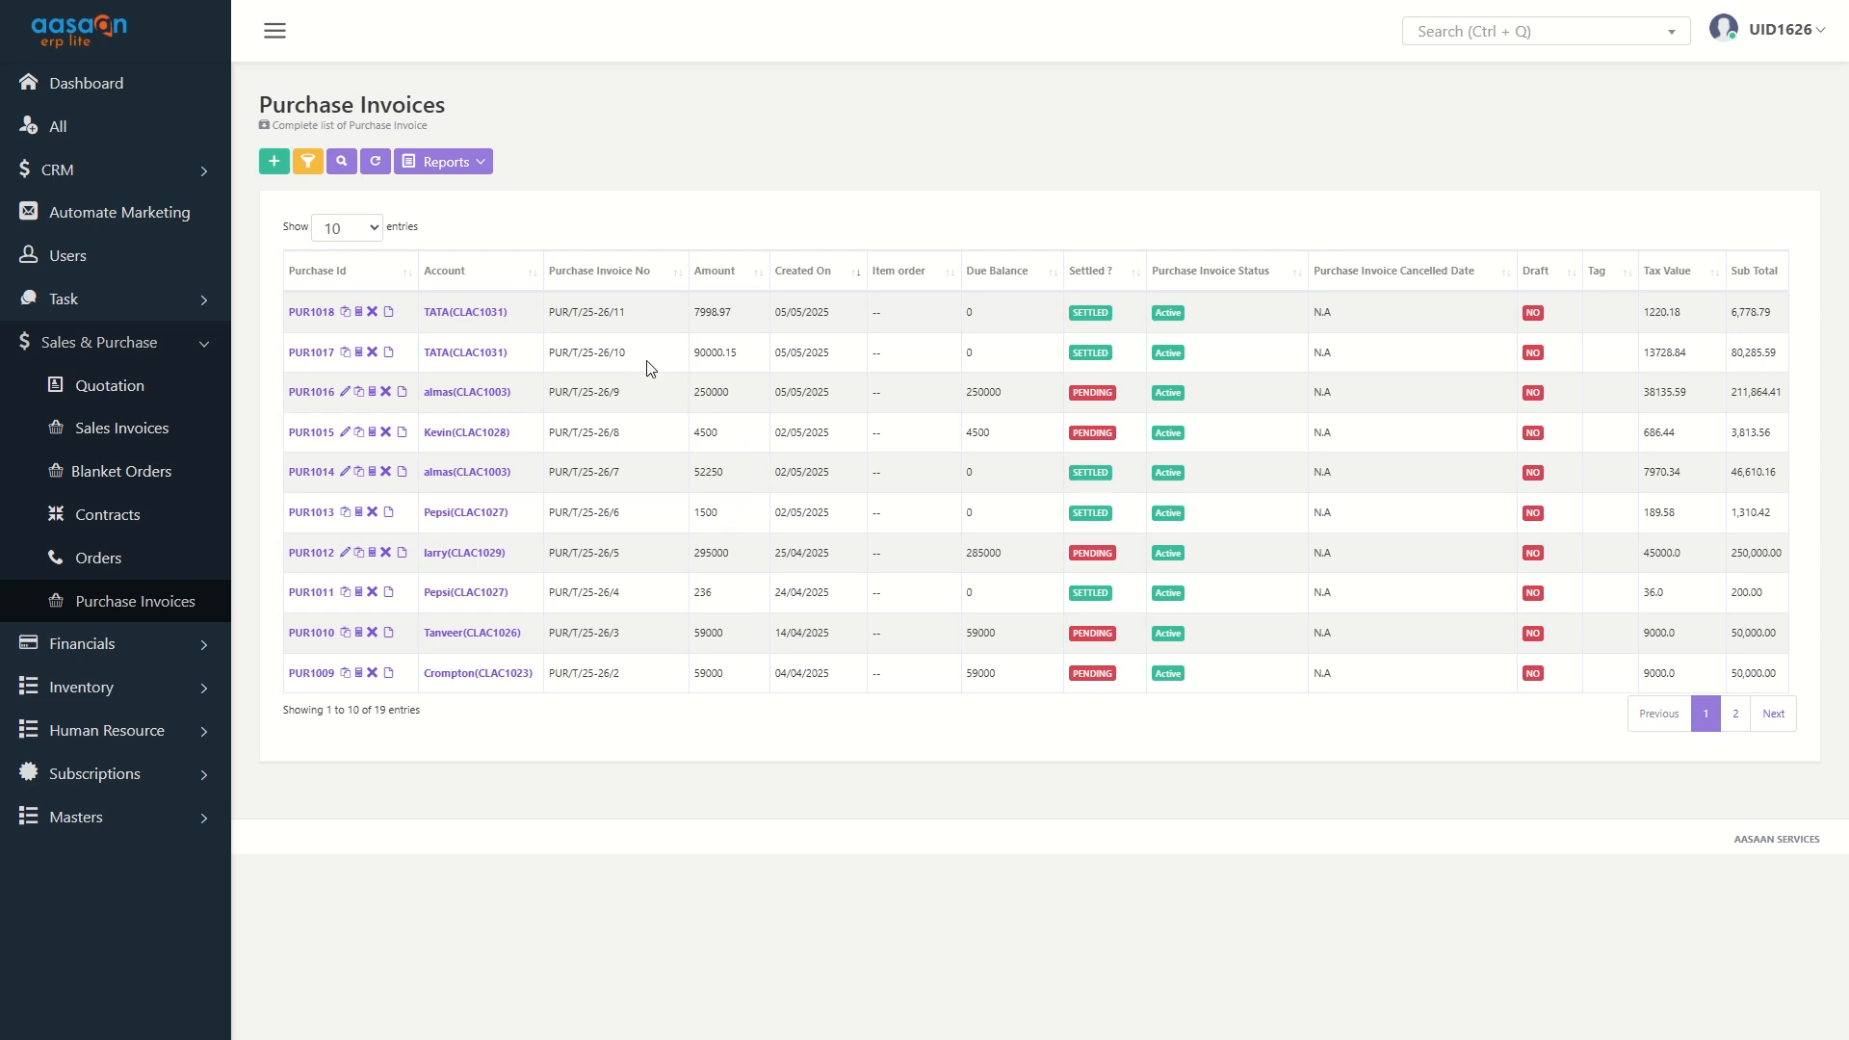
Review the amounts, due balances, settlement statuses and tax values in the purchase invoices list
double_click(700, 306)
left_click_drag(996, 392, 965, 395)
left_click(1082, 309)
left_click_drag(1080, 397, 1435, 429)
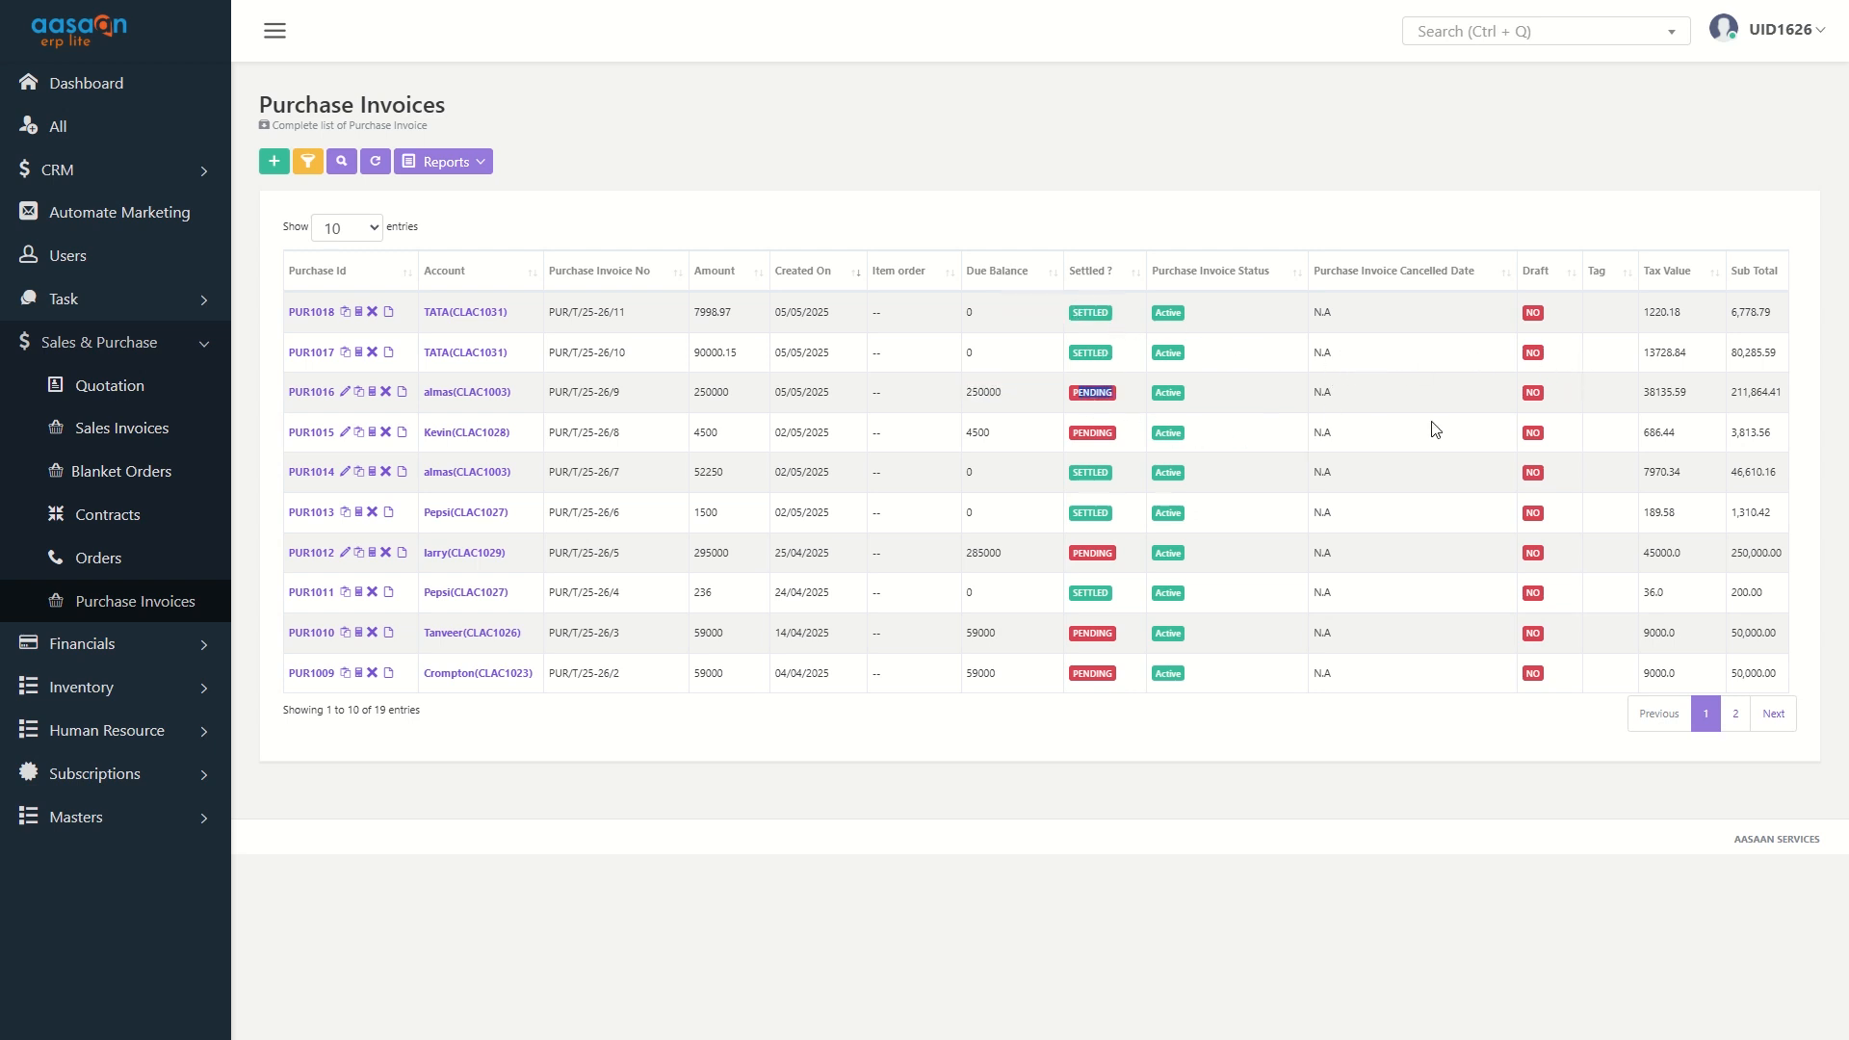
left_click(1381, 395)
double_click(1649, 312)
left_click(1761, 326)
left_click_drag(1103, 355, 1082, 355)
left_click(352, 409)
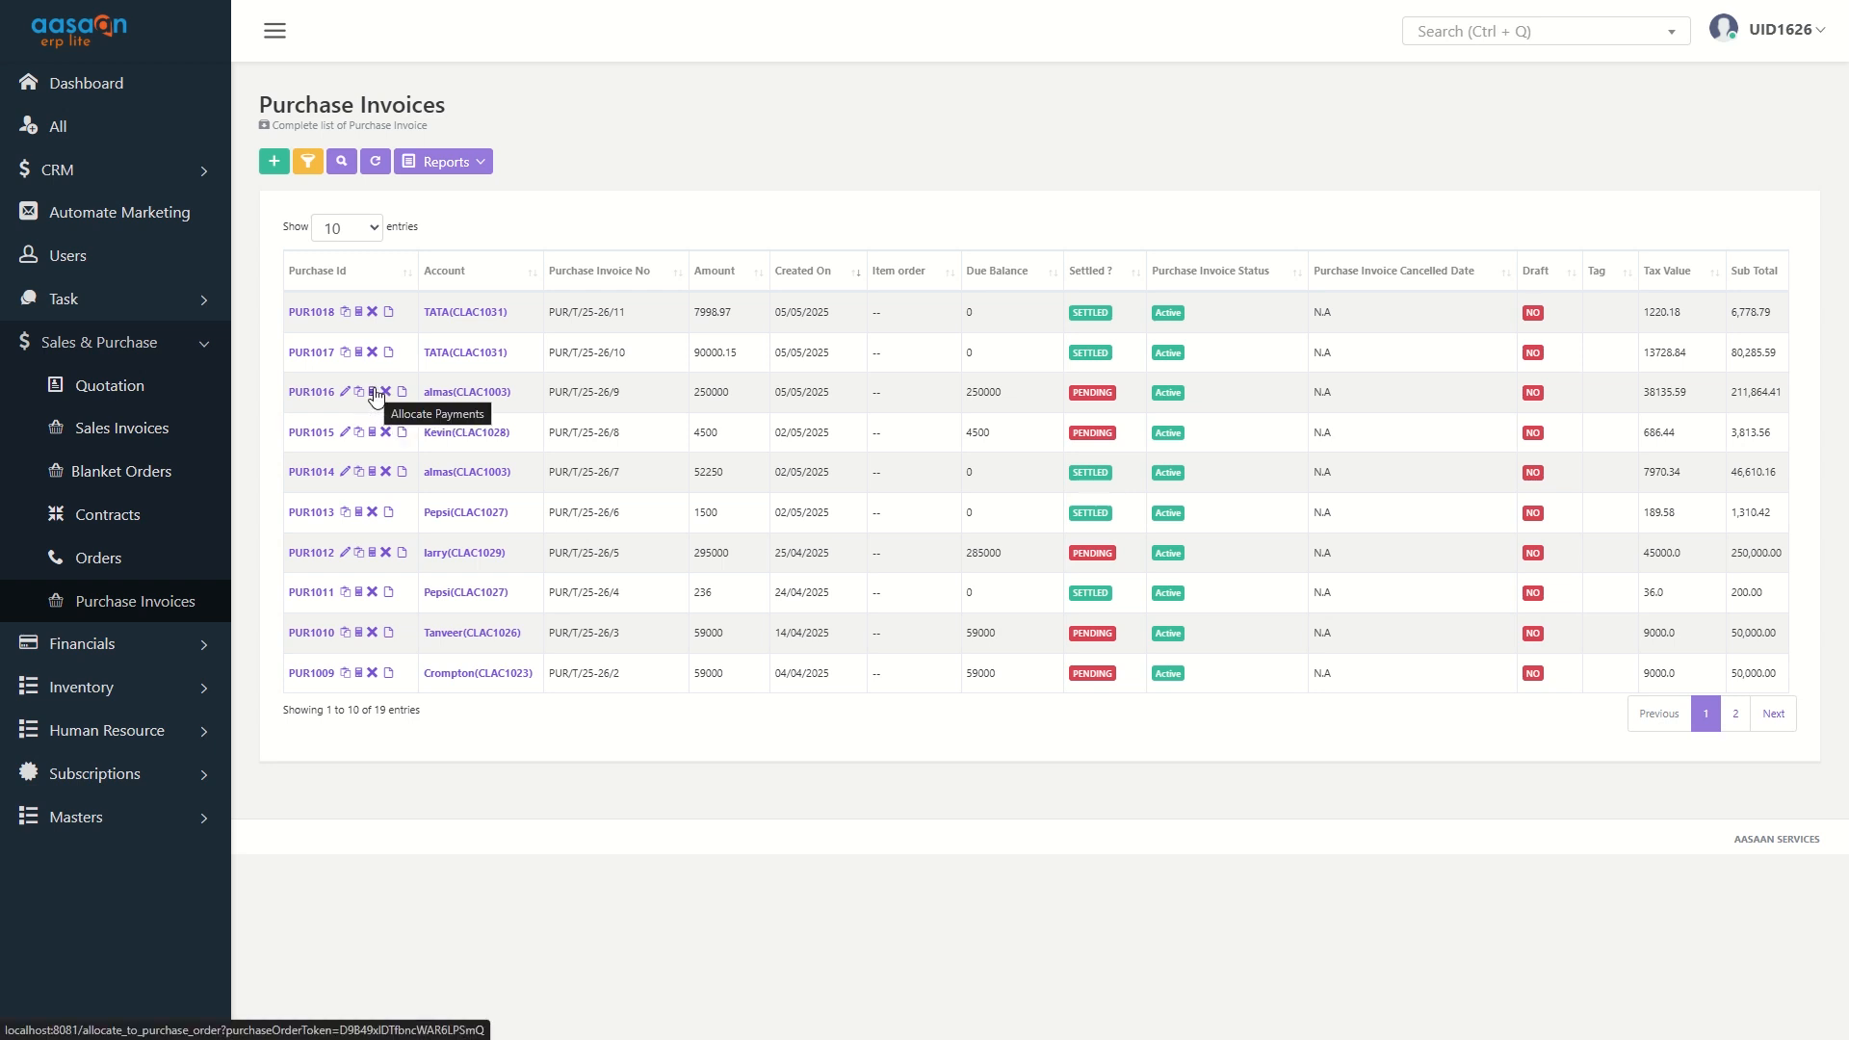
left_click(165, 644)
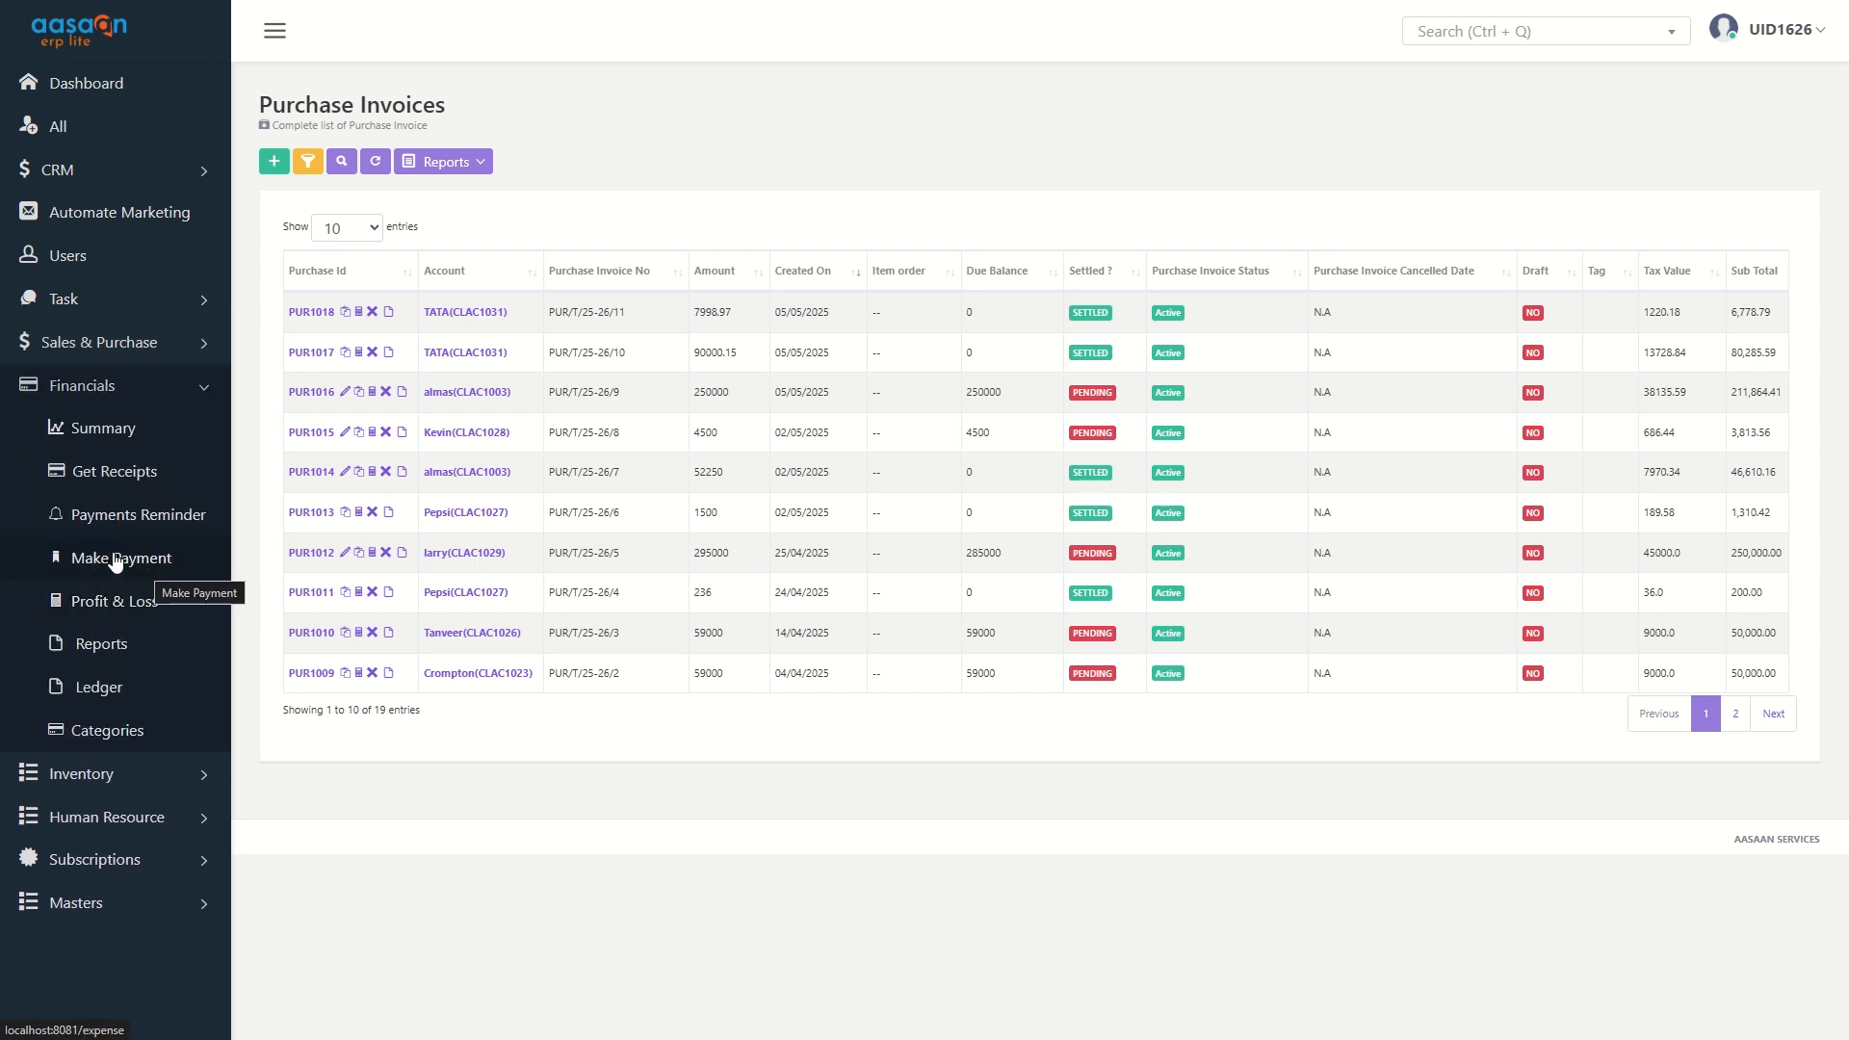
left_click(178, 390)
left_click(183, 344)
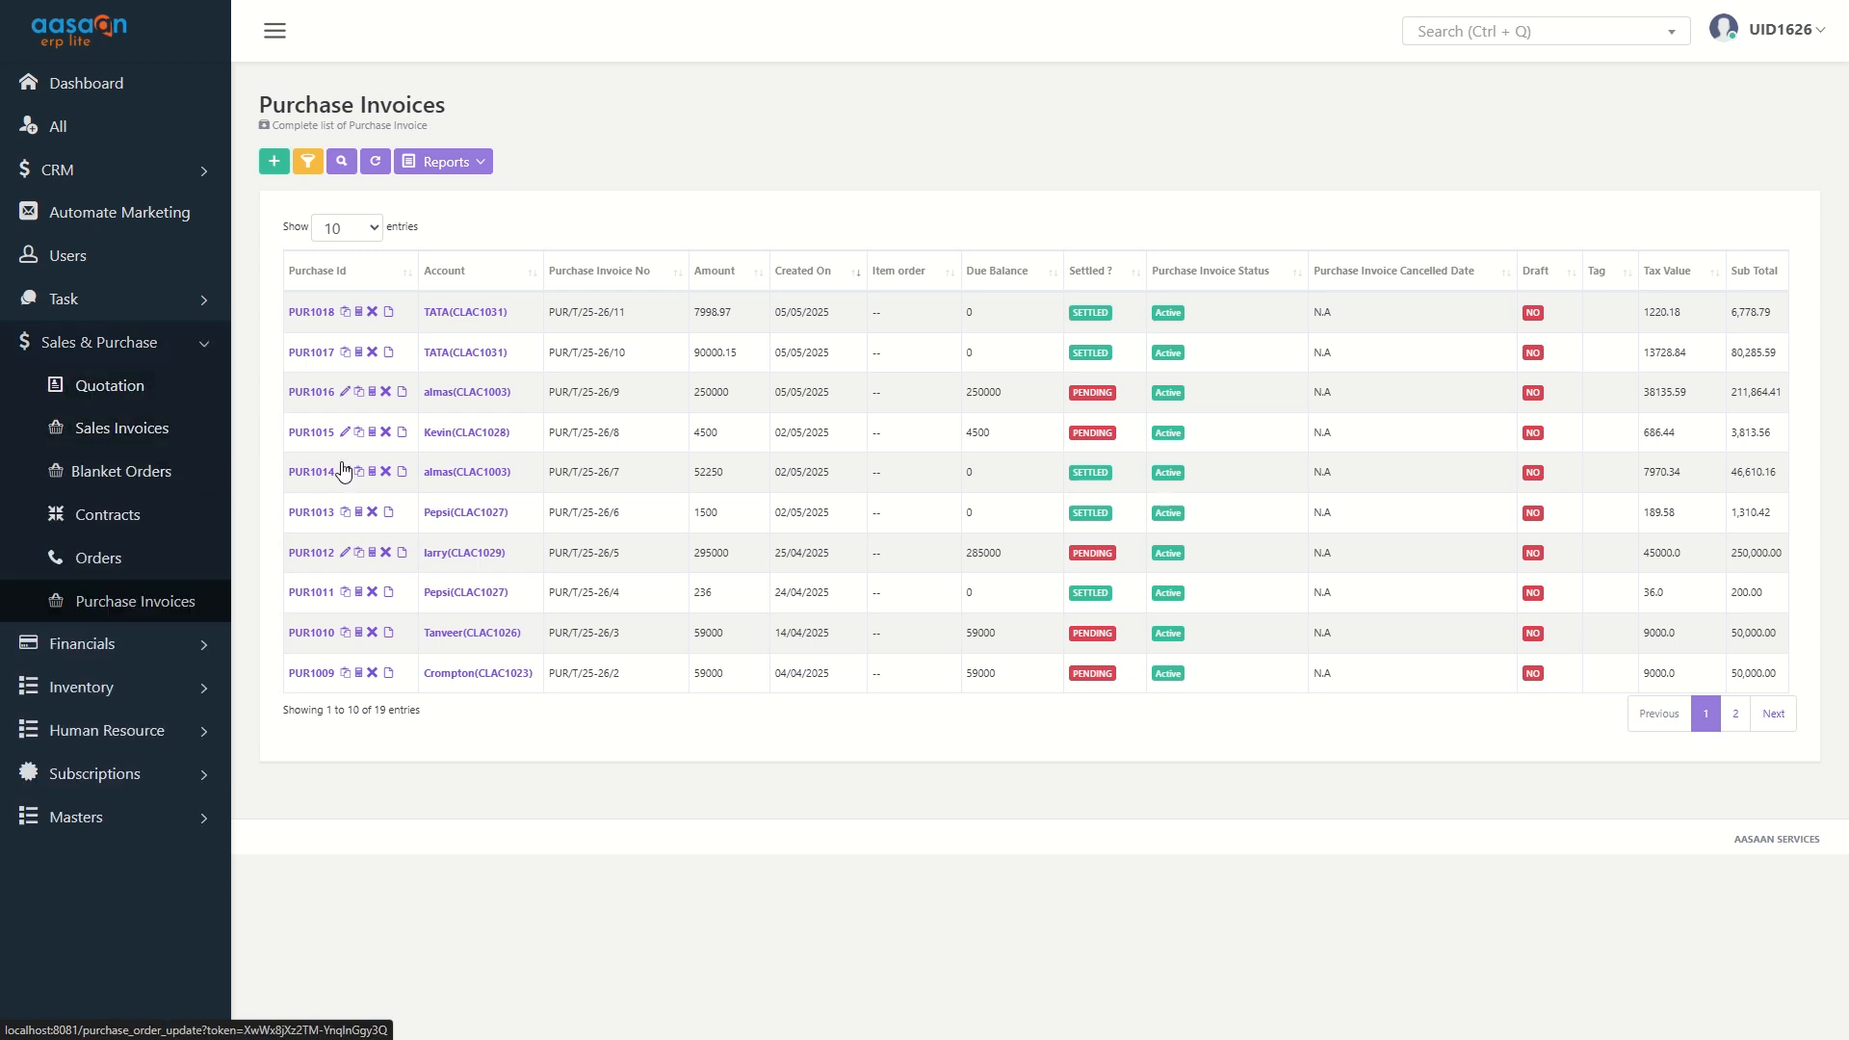
Open payment allocation for purchase invoice PUR1016, check the net unallocated payment available, and return to the purchase invoices list
left_click(372, 402)
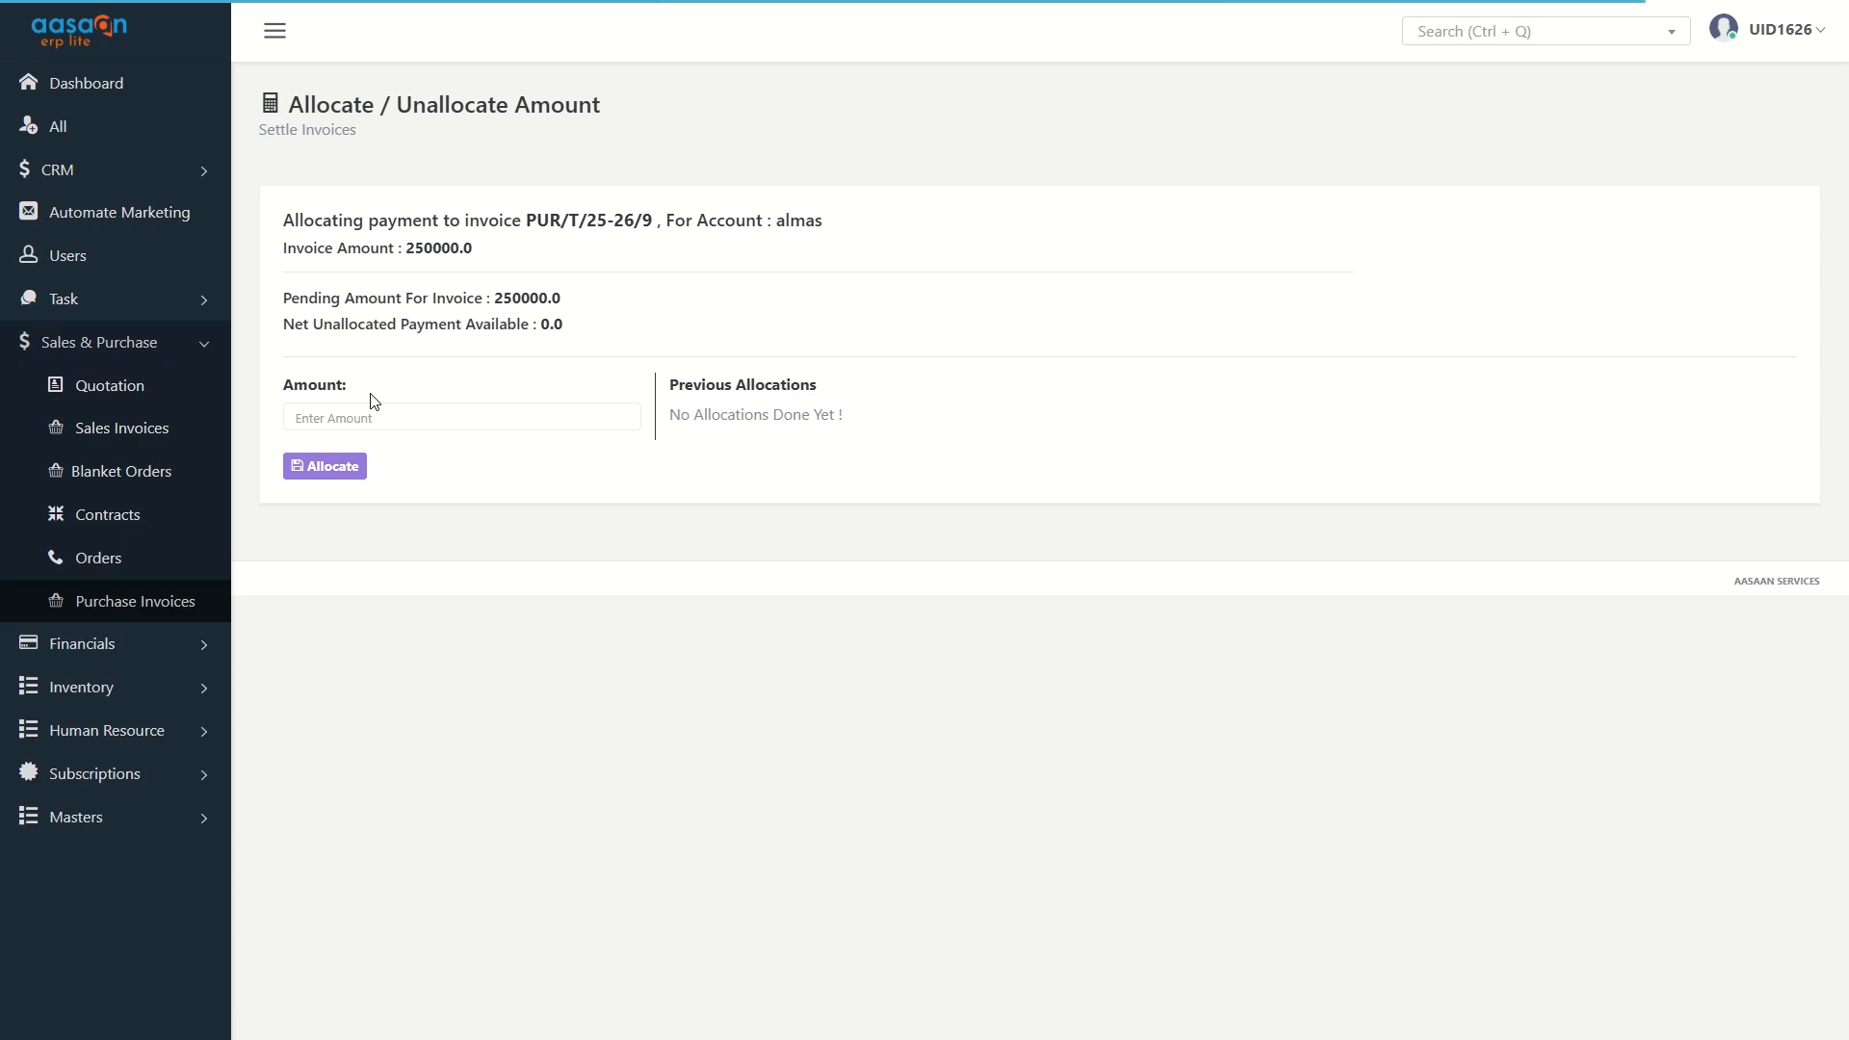
left_click_drag(568, 330, 536, 326)
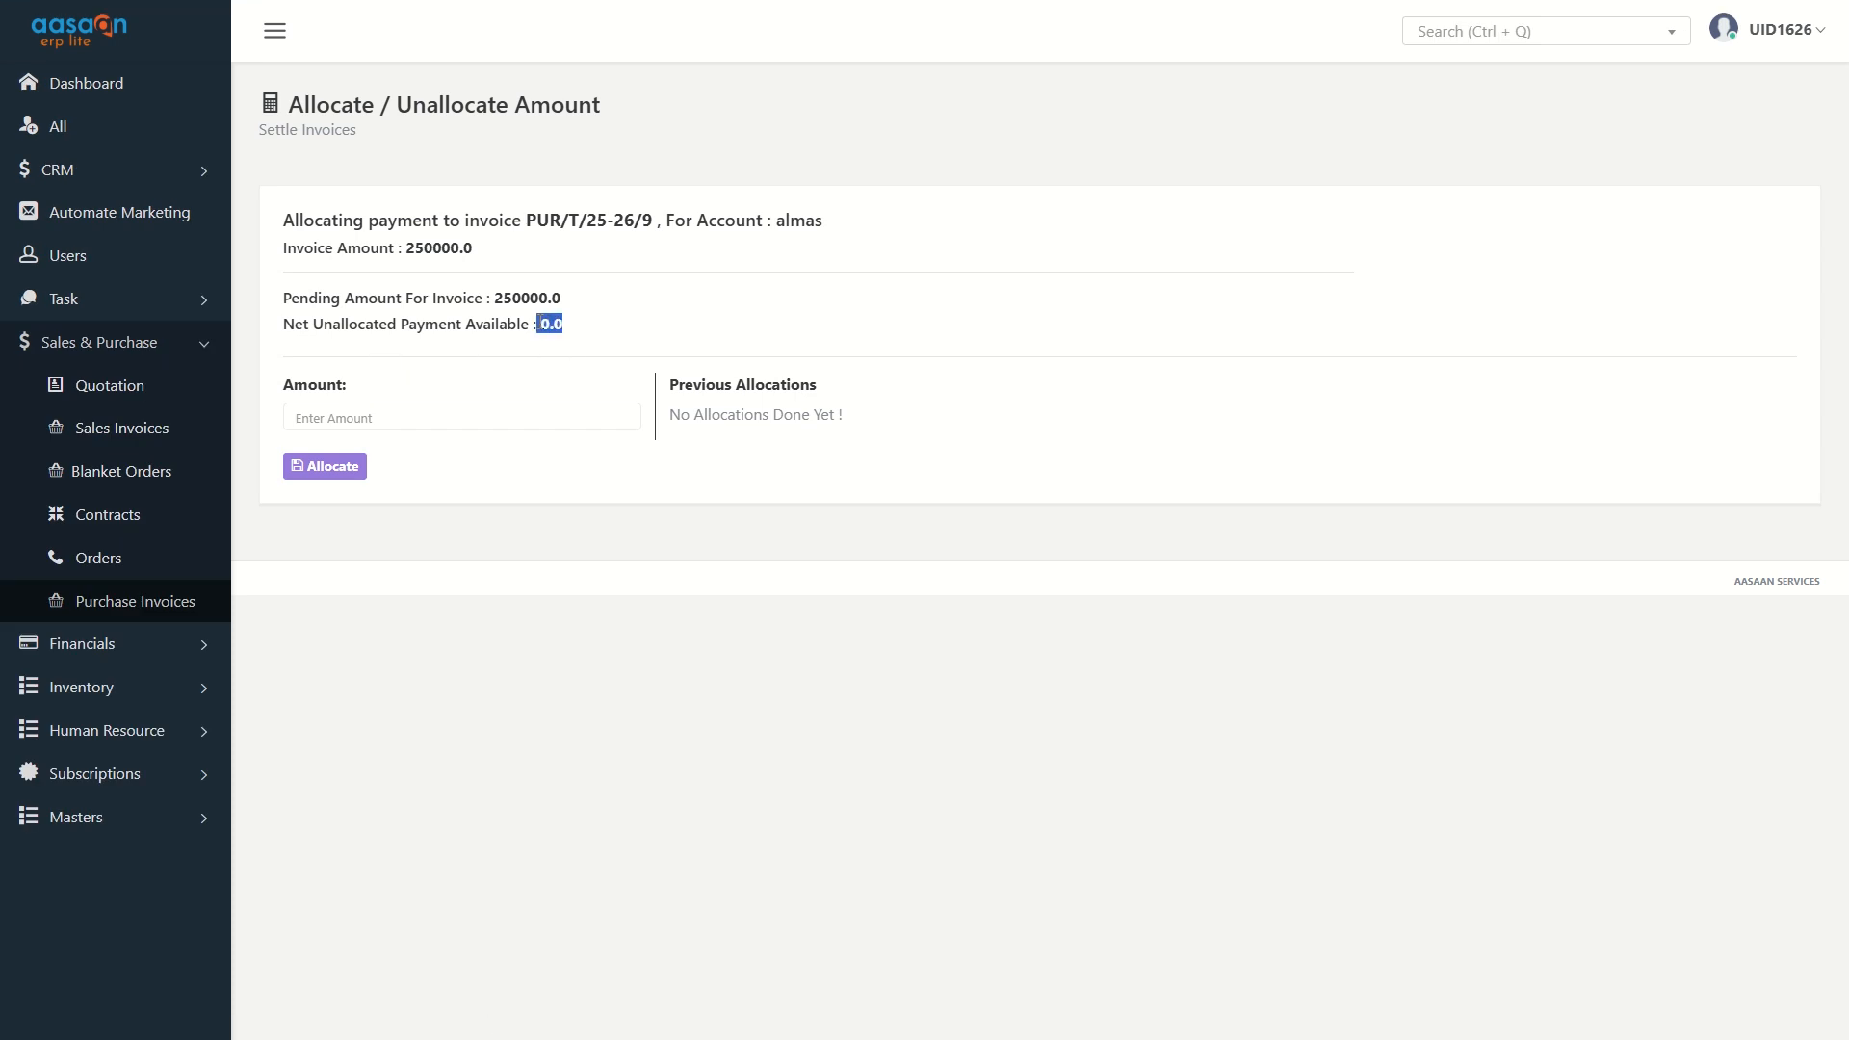
left_click(360, 416)
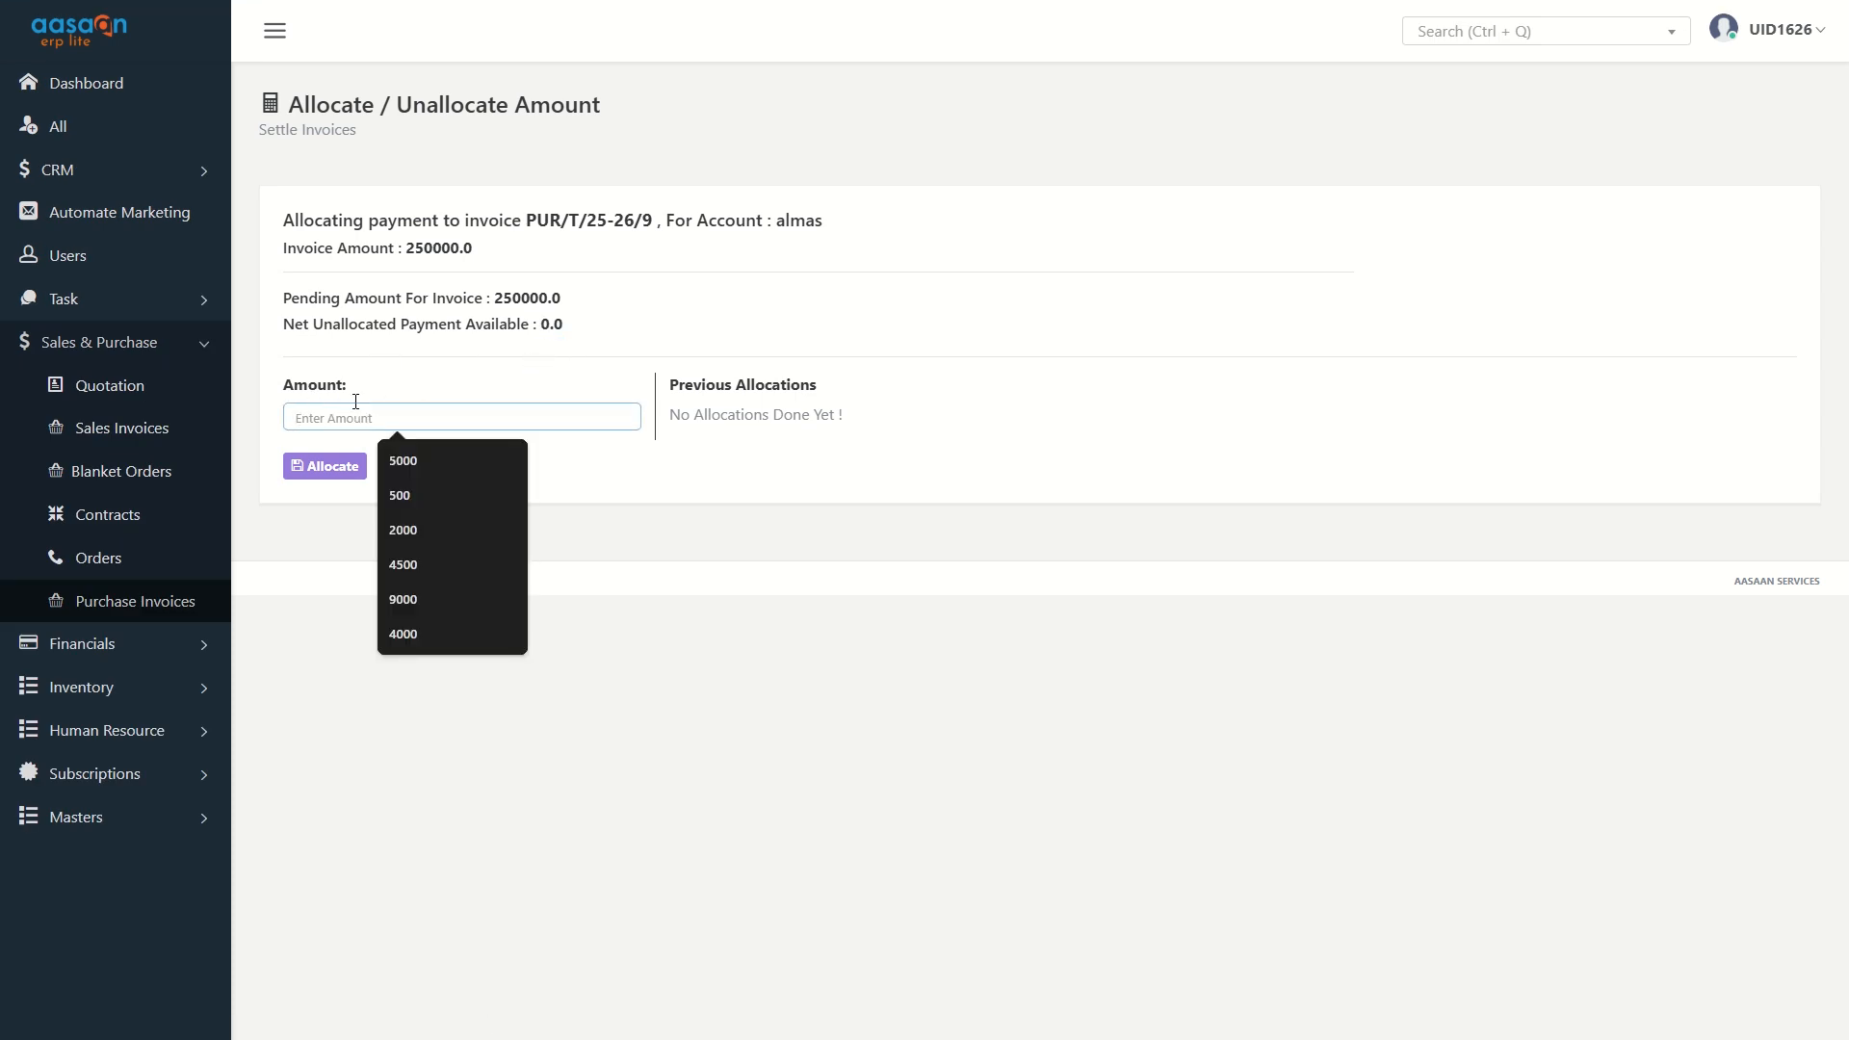
left_click_drag(568, 328, 536, 325)
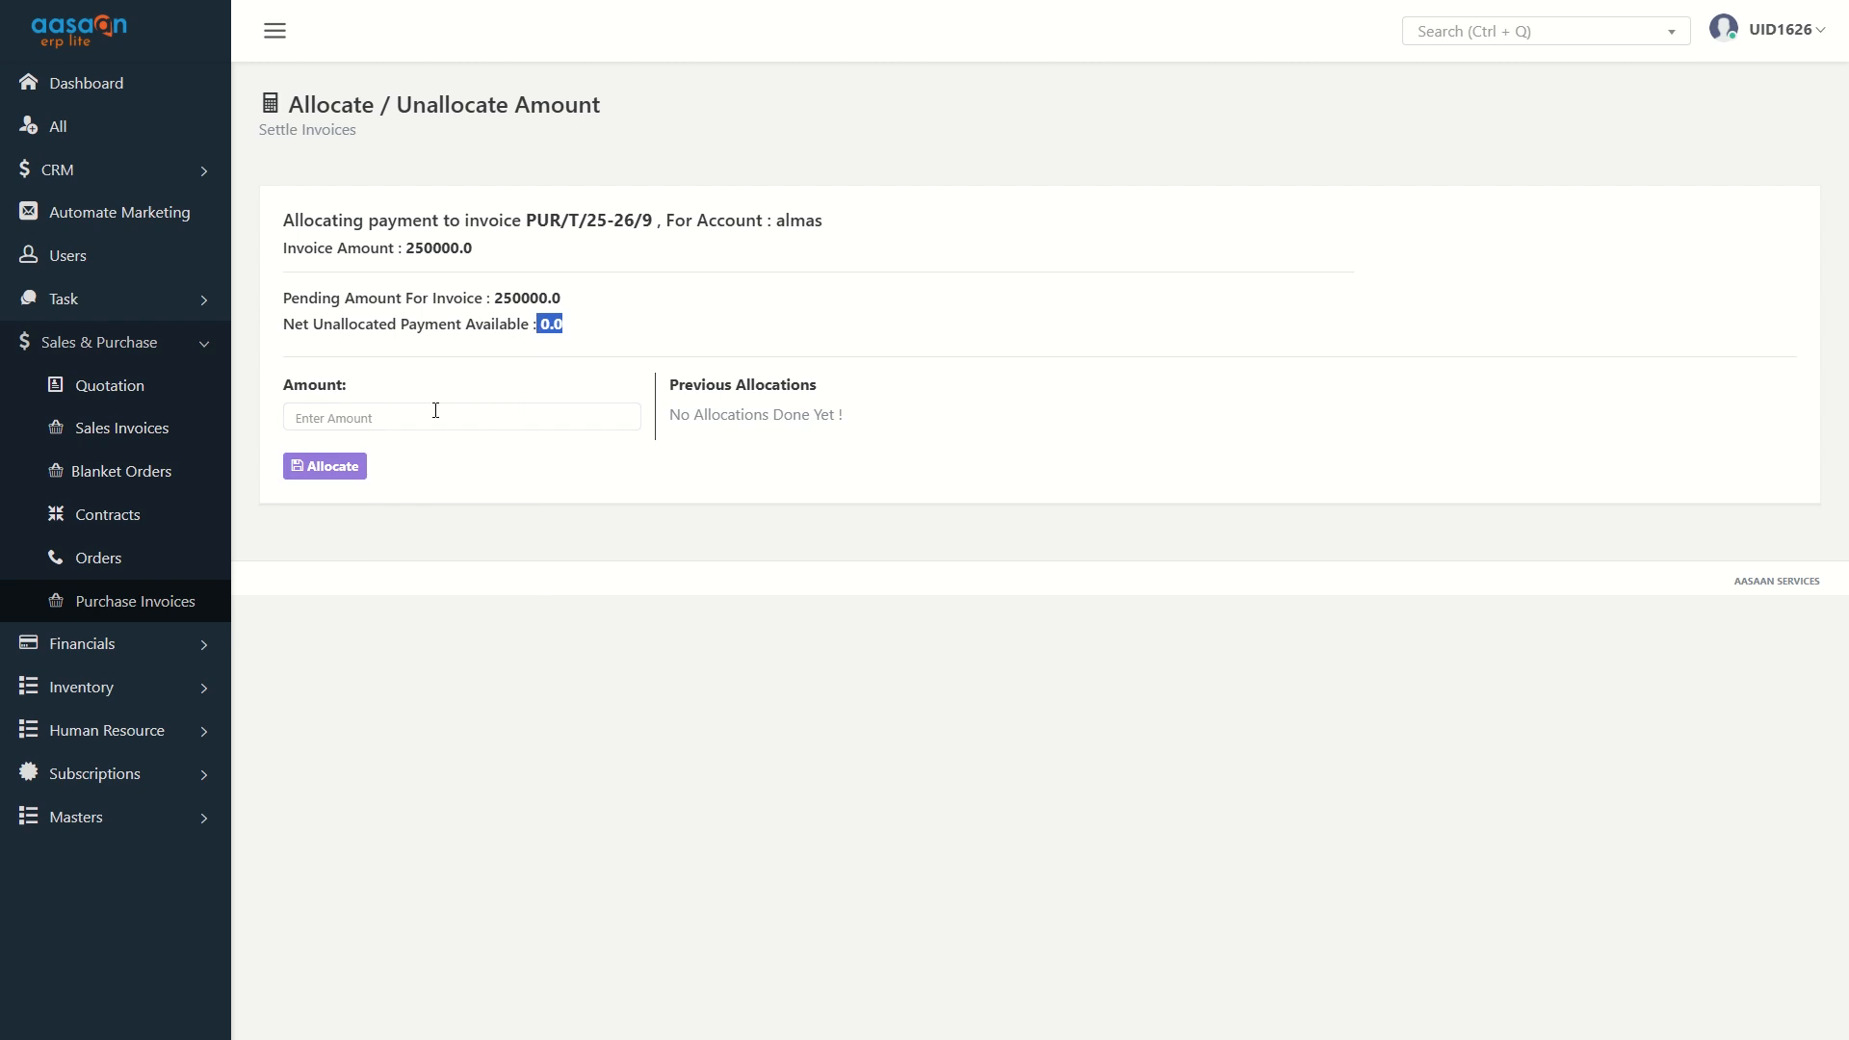
left_click(393, 414)
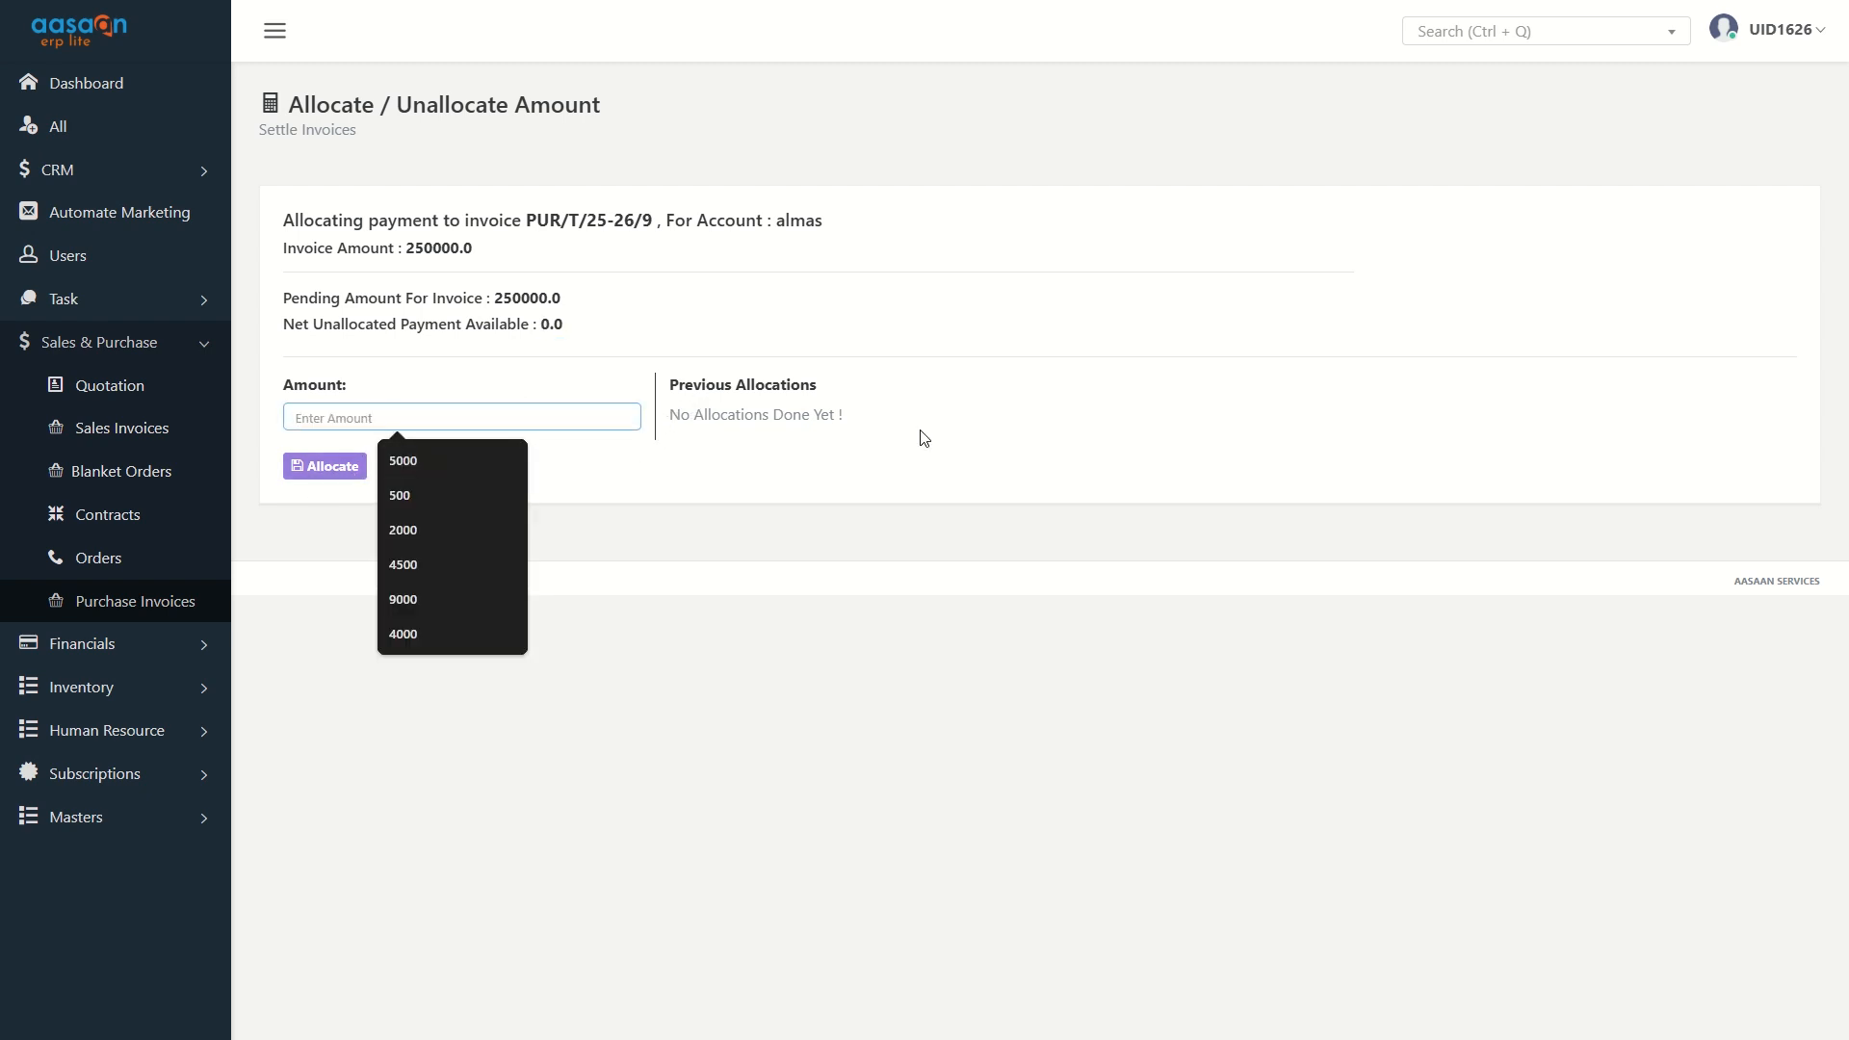
left_click(135, 602)
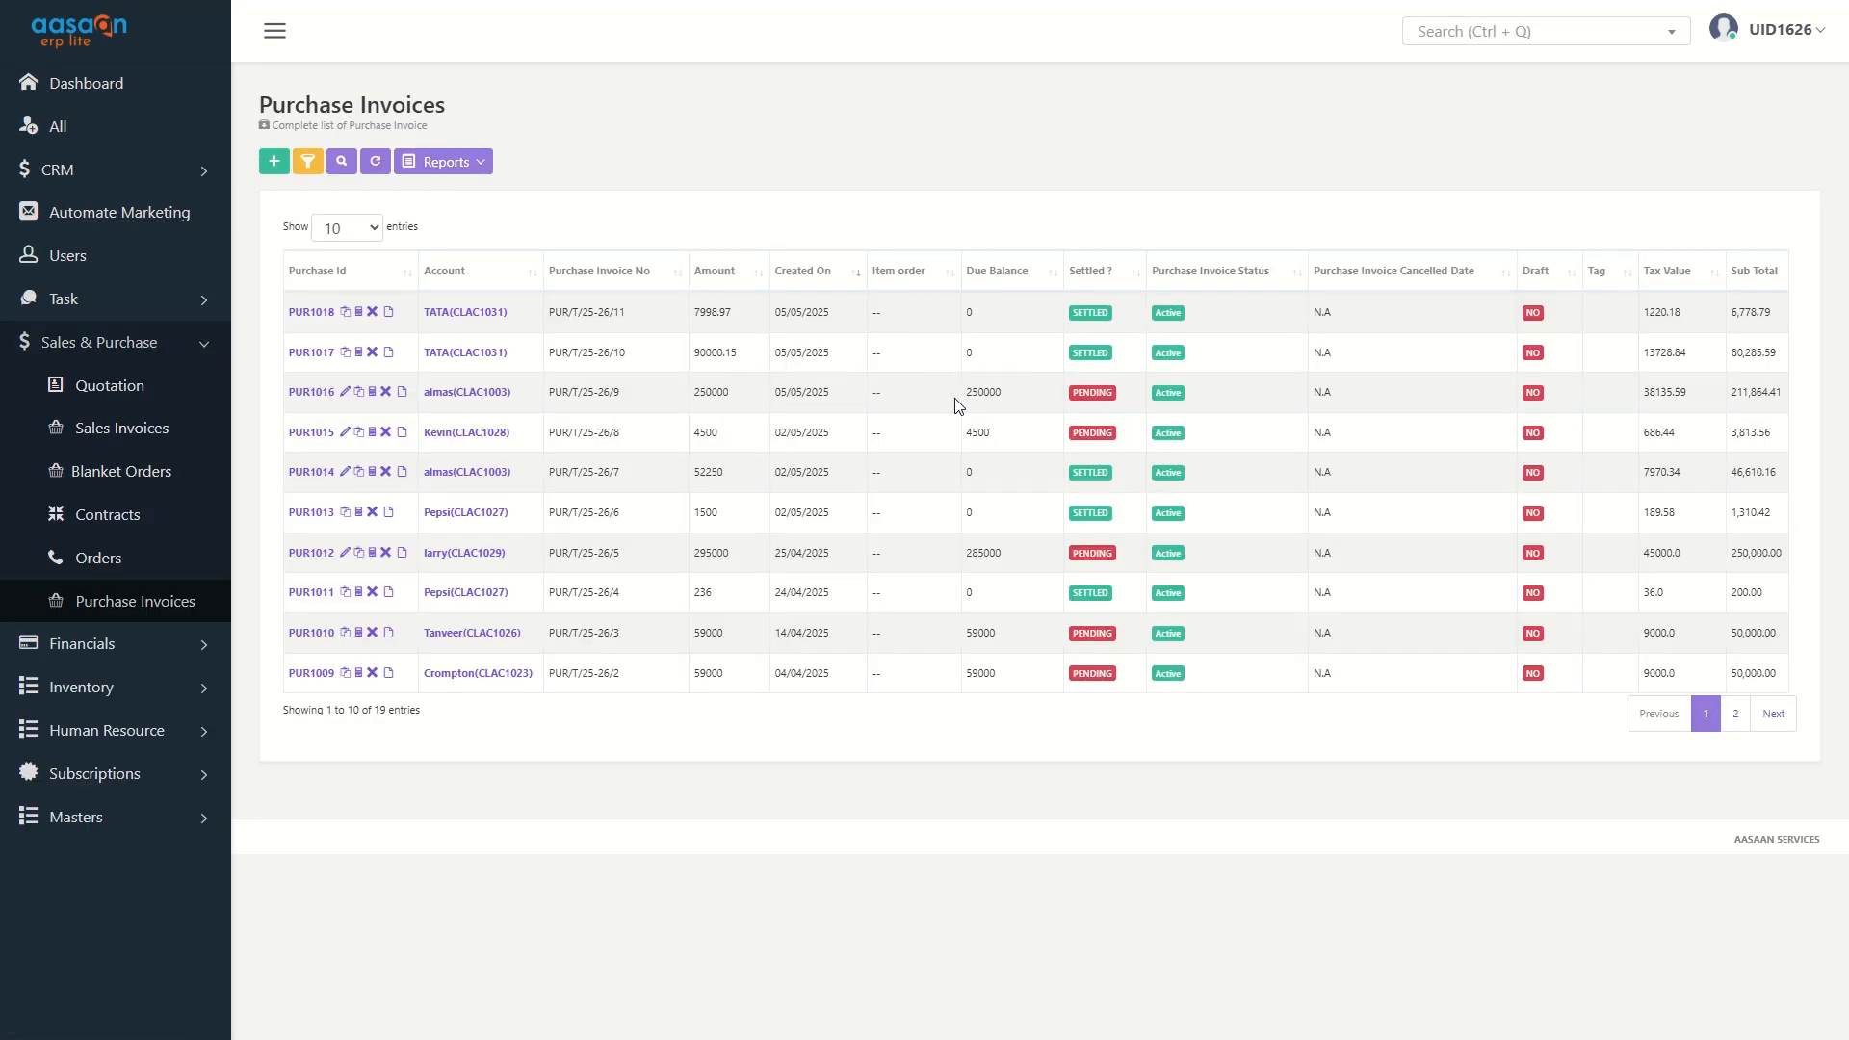
Check the due balance of invoice PUR1016, view its document upload page and return to the purchase invoices list
left_click_drag(1020, 406, 920, 404)
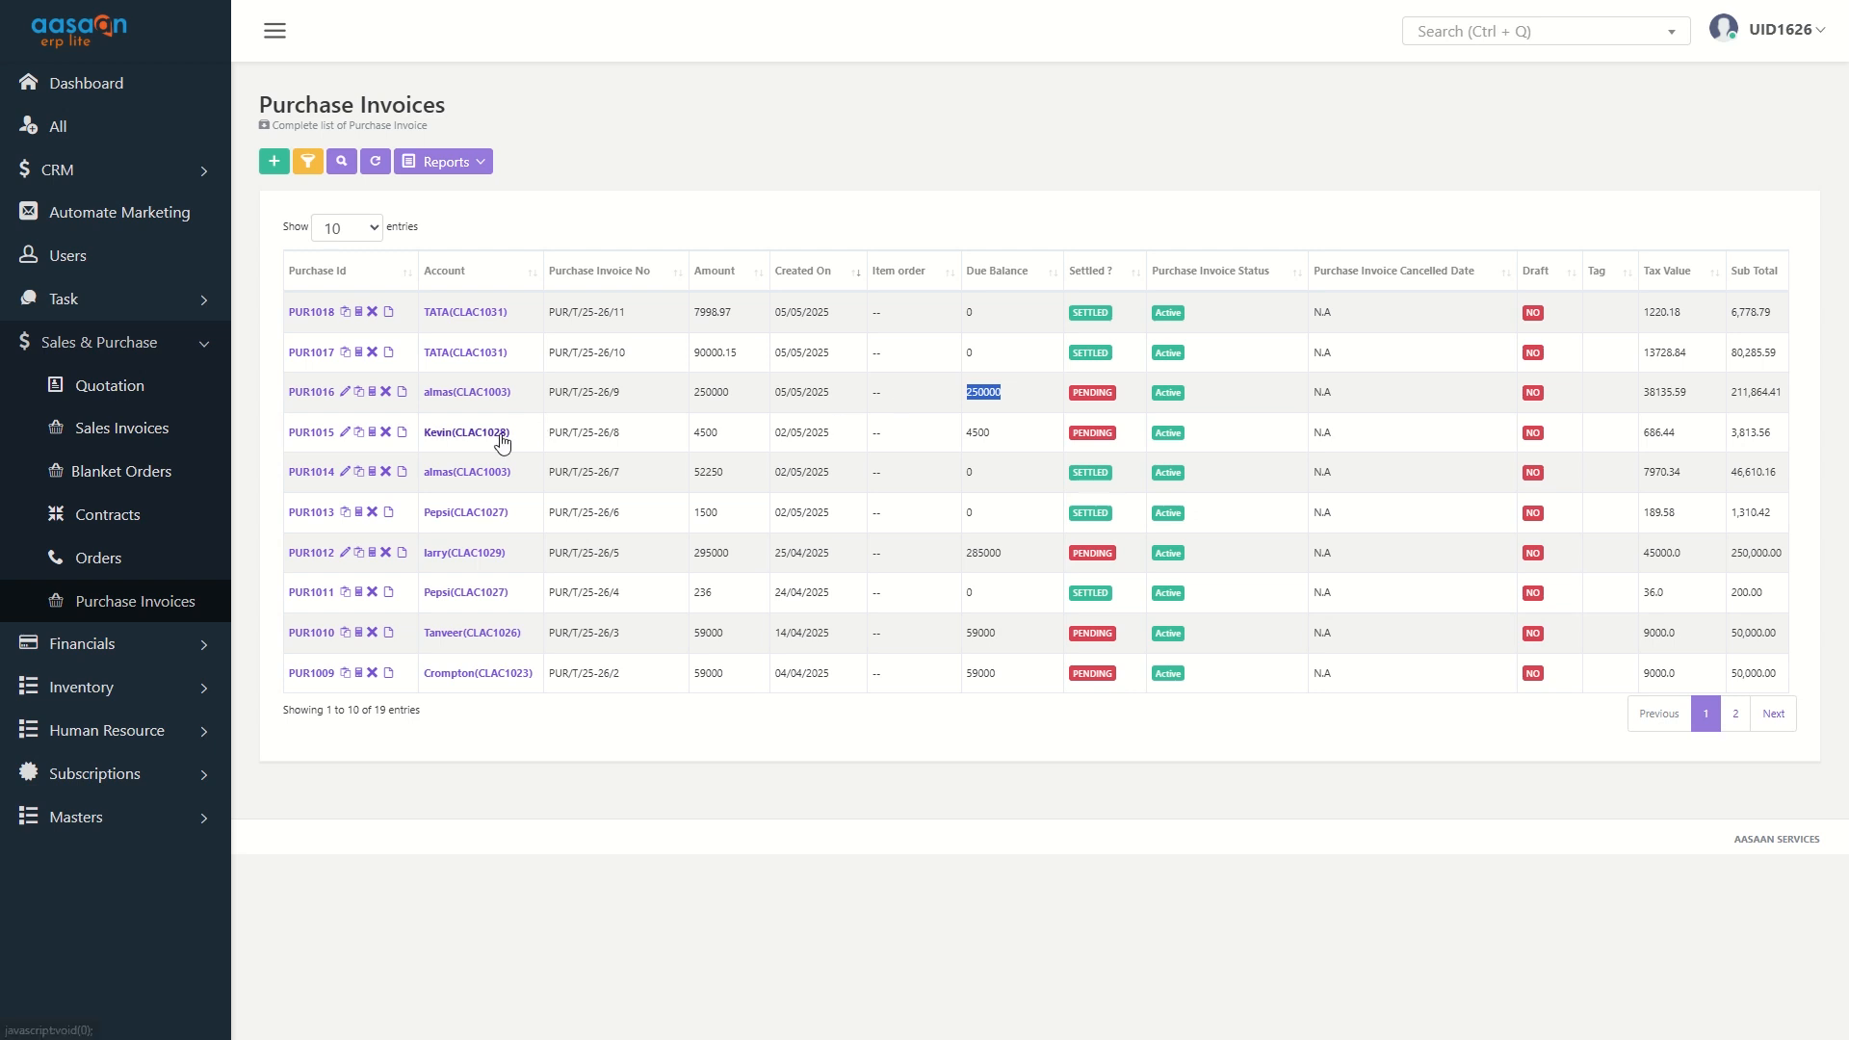
left_click(402, 394)
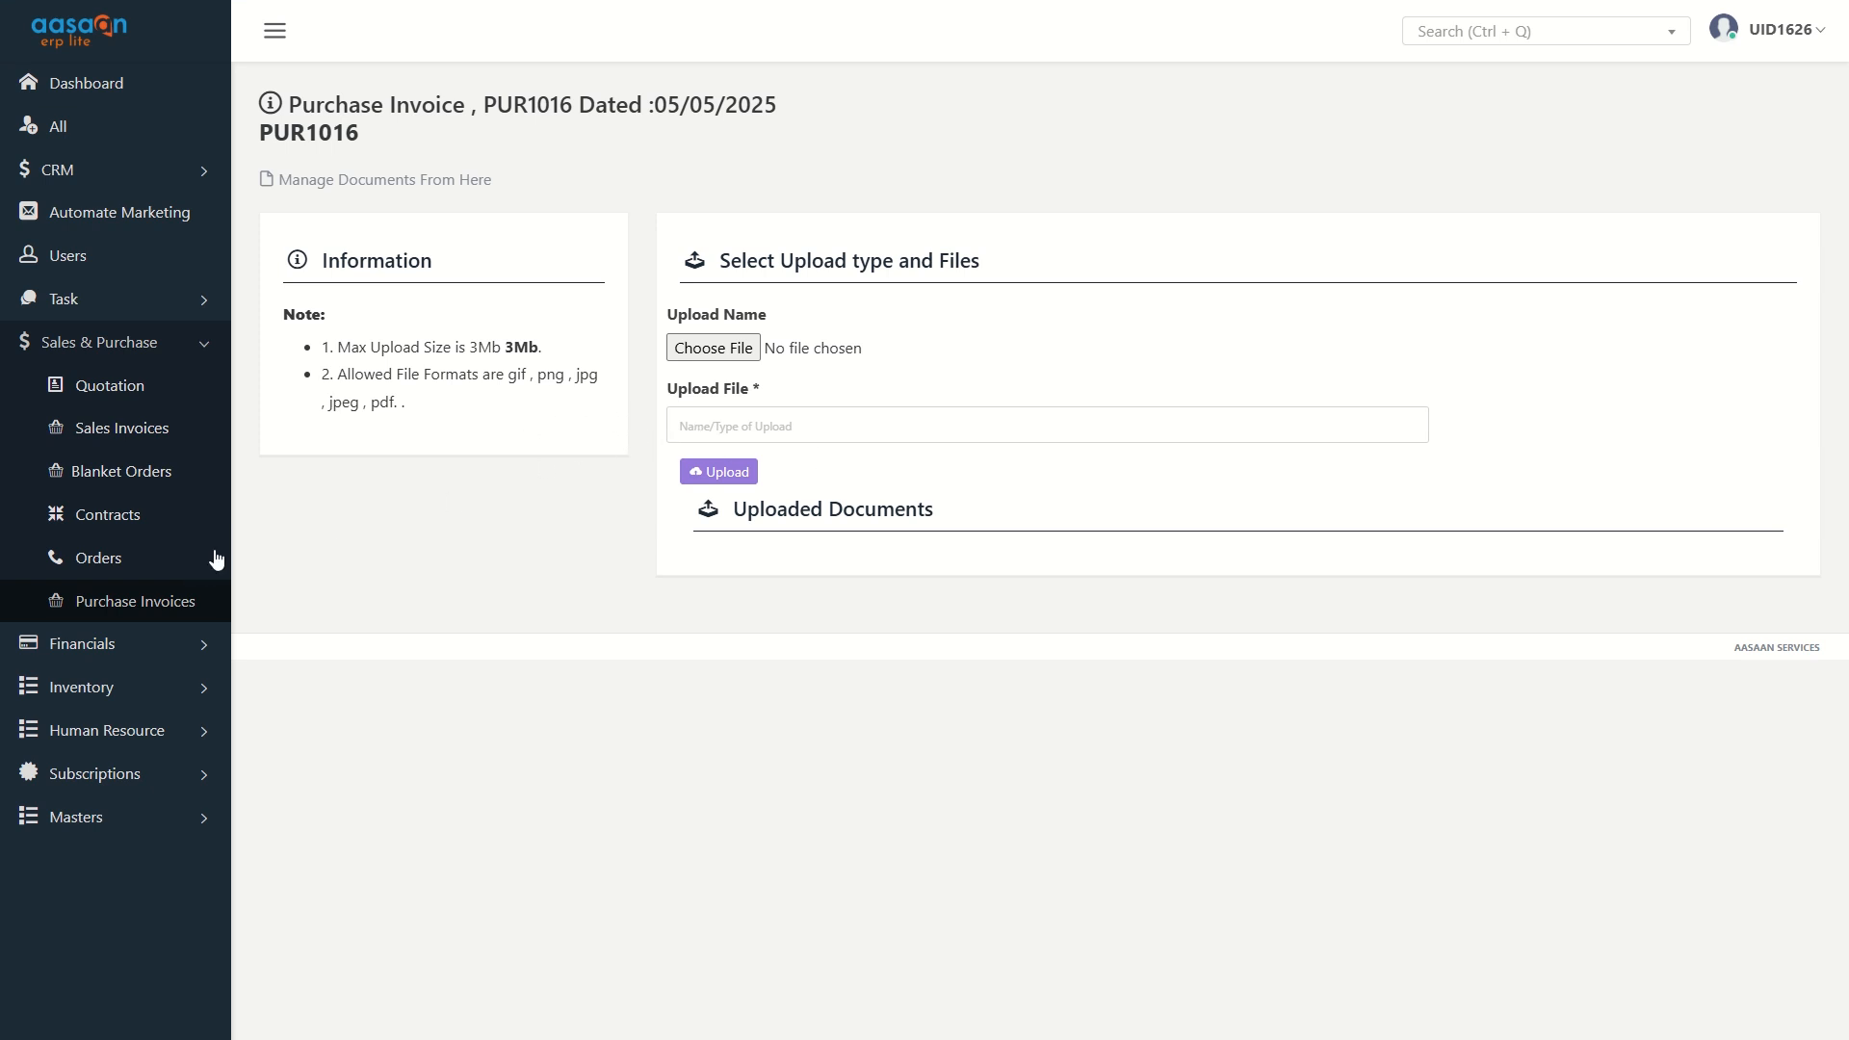
left_click(161, 605)
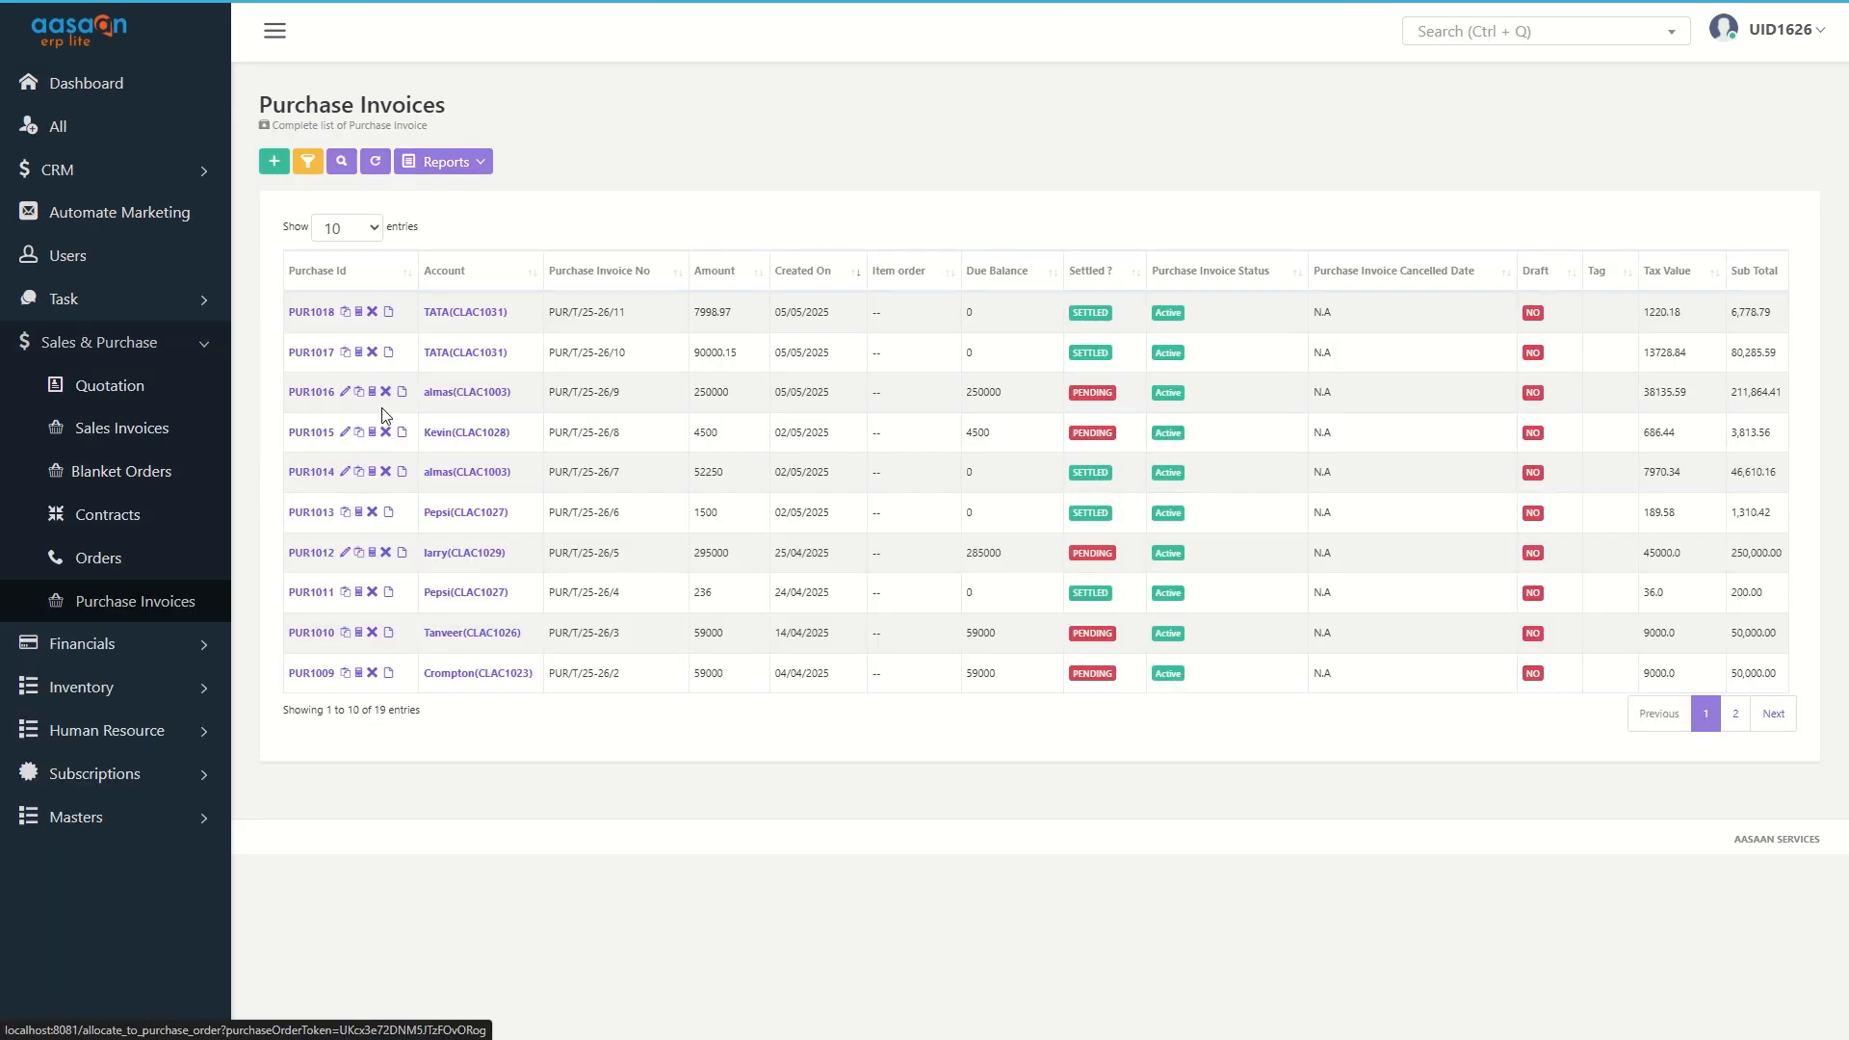
Examine the search filters and the report download option available for purchase invoices
left_click(309, 167)
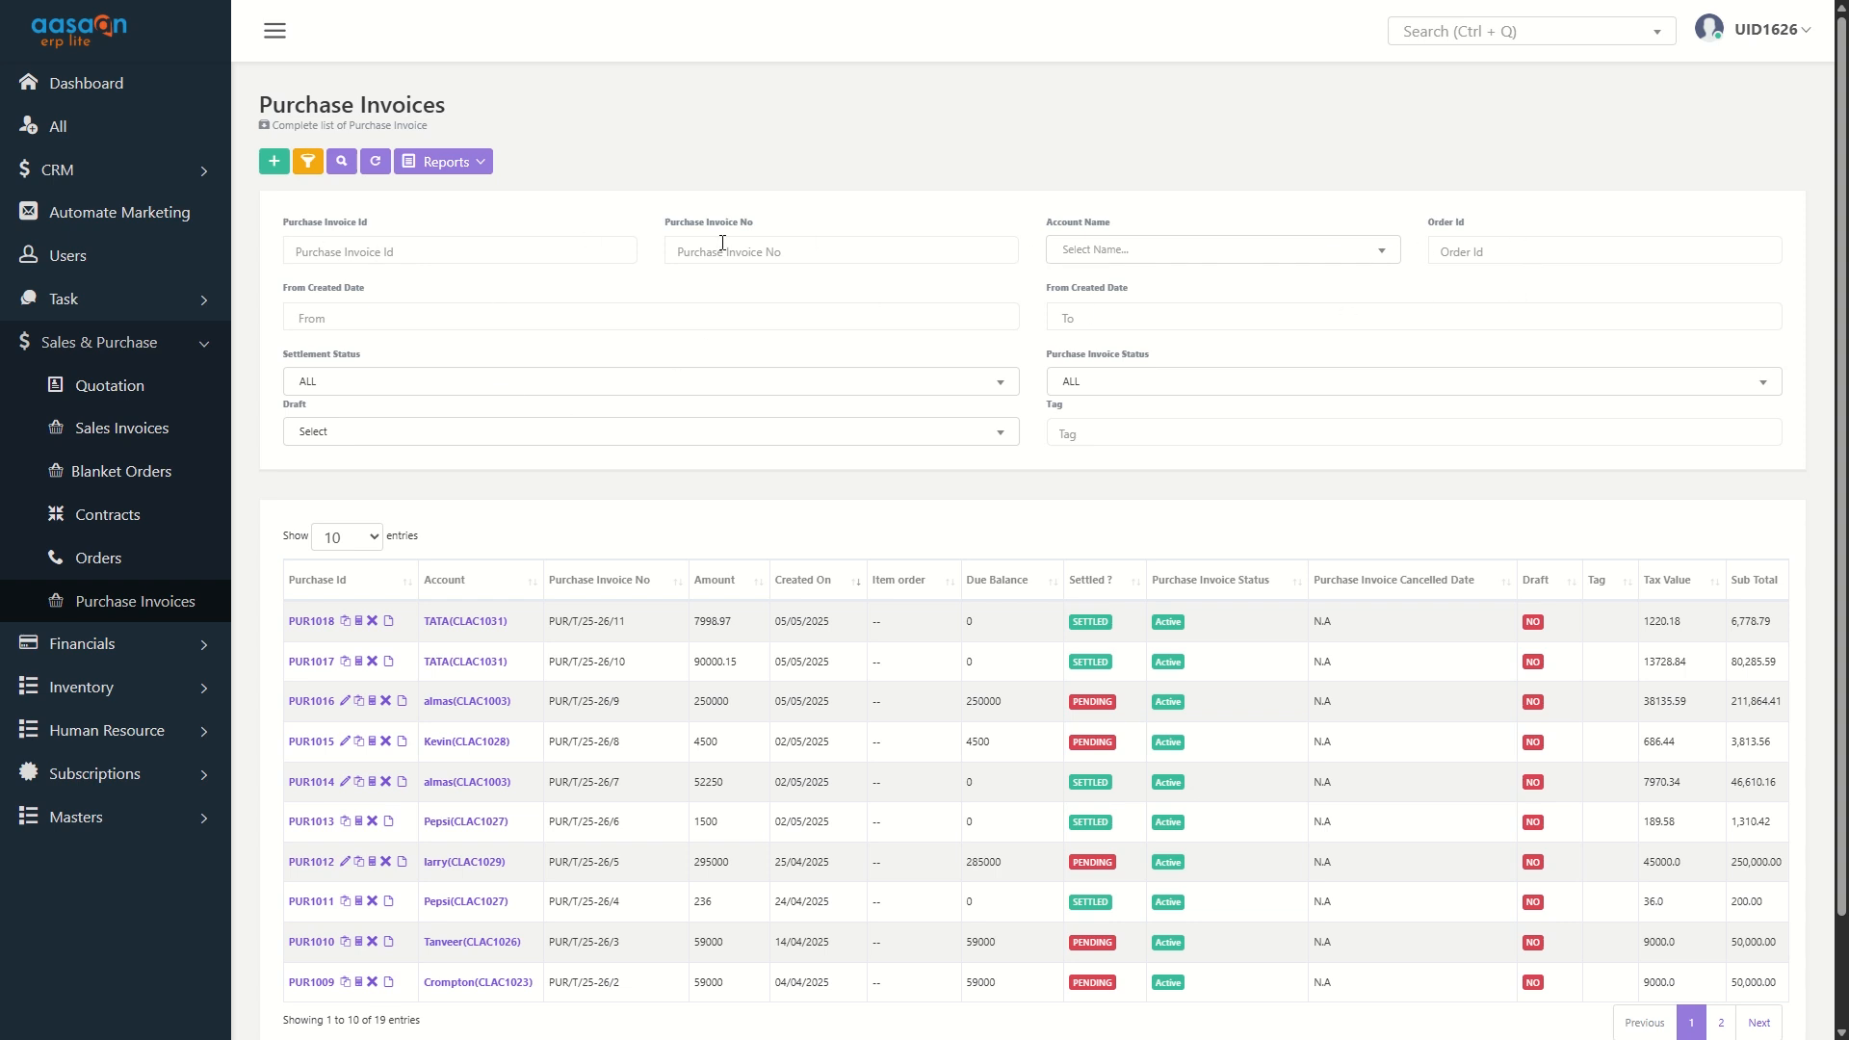
scroll(663, 414, "down", 1)
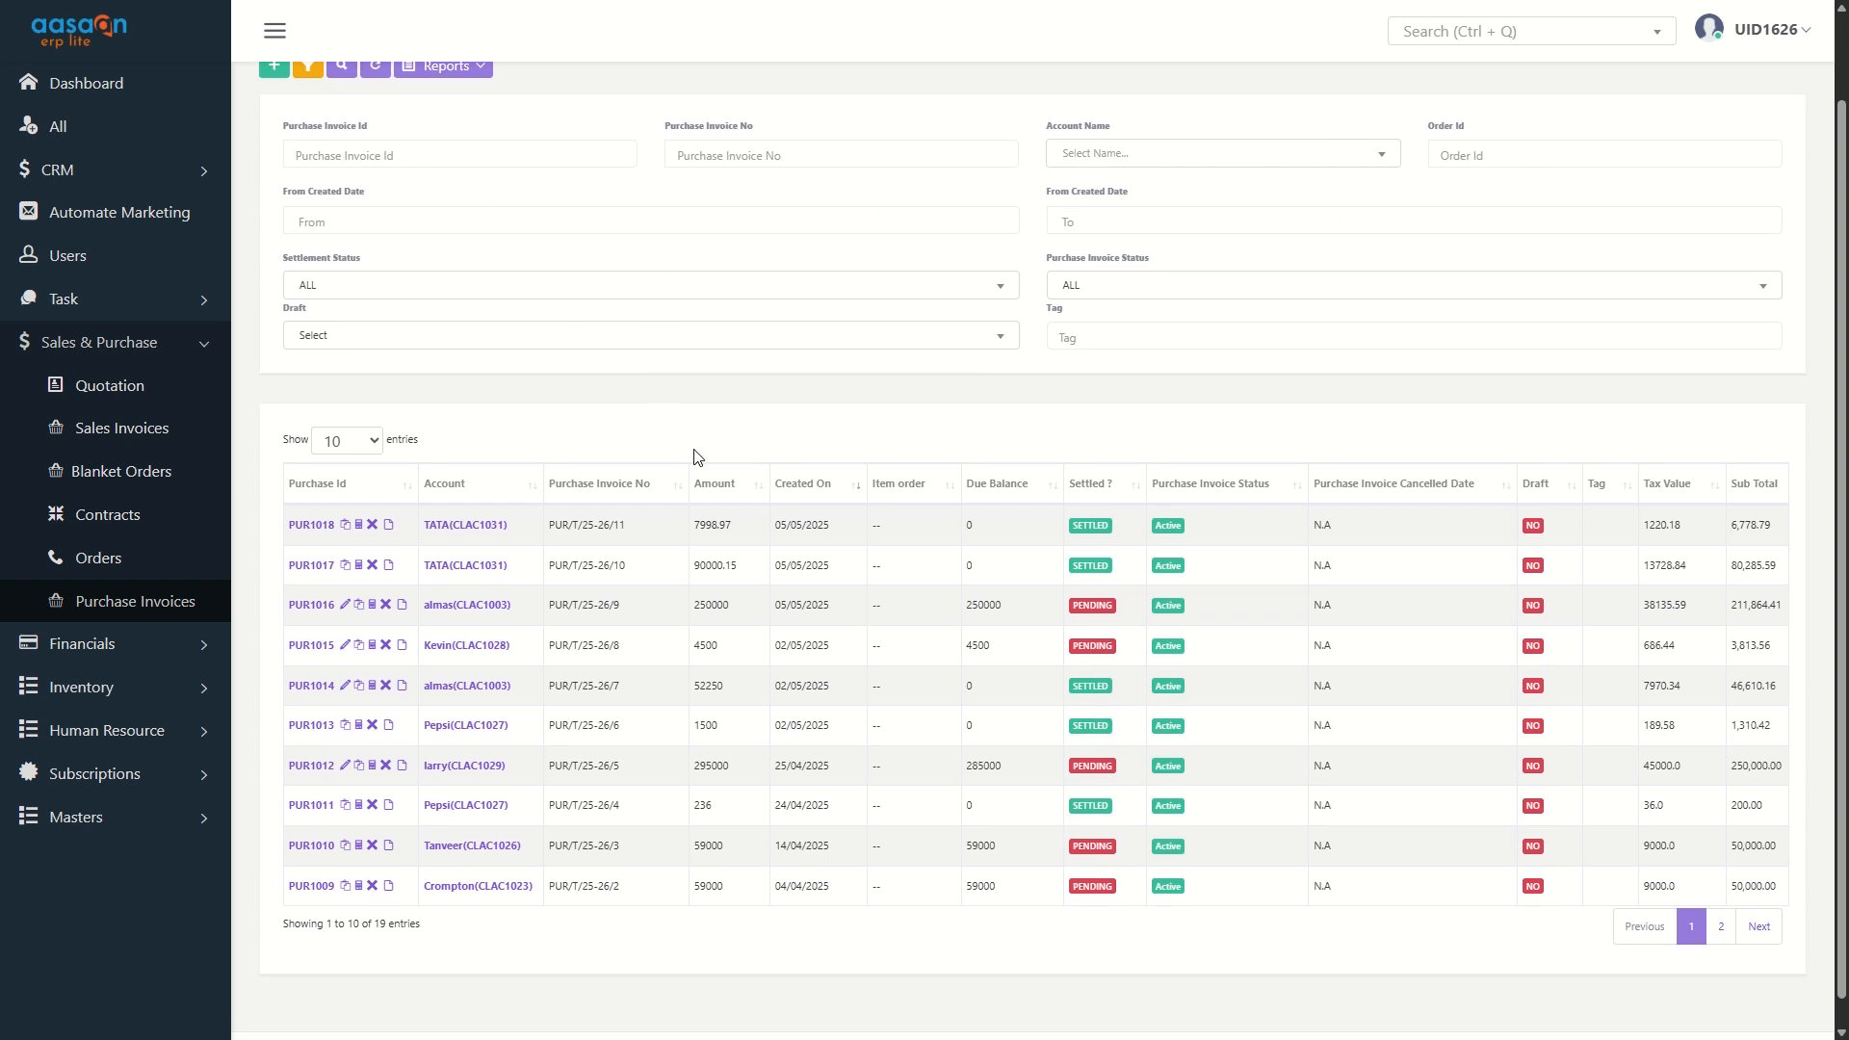
scroll(539, 424, "up", 1)
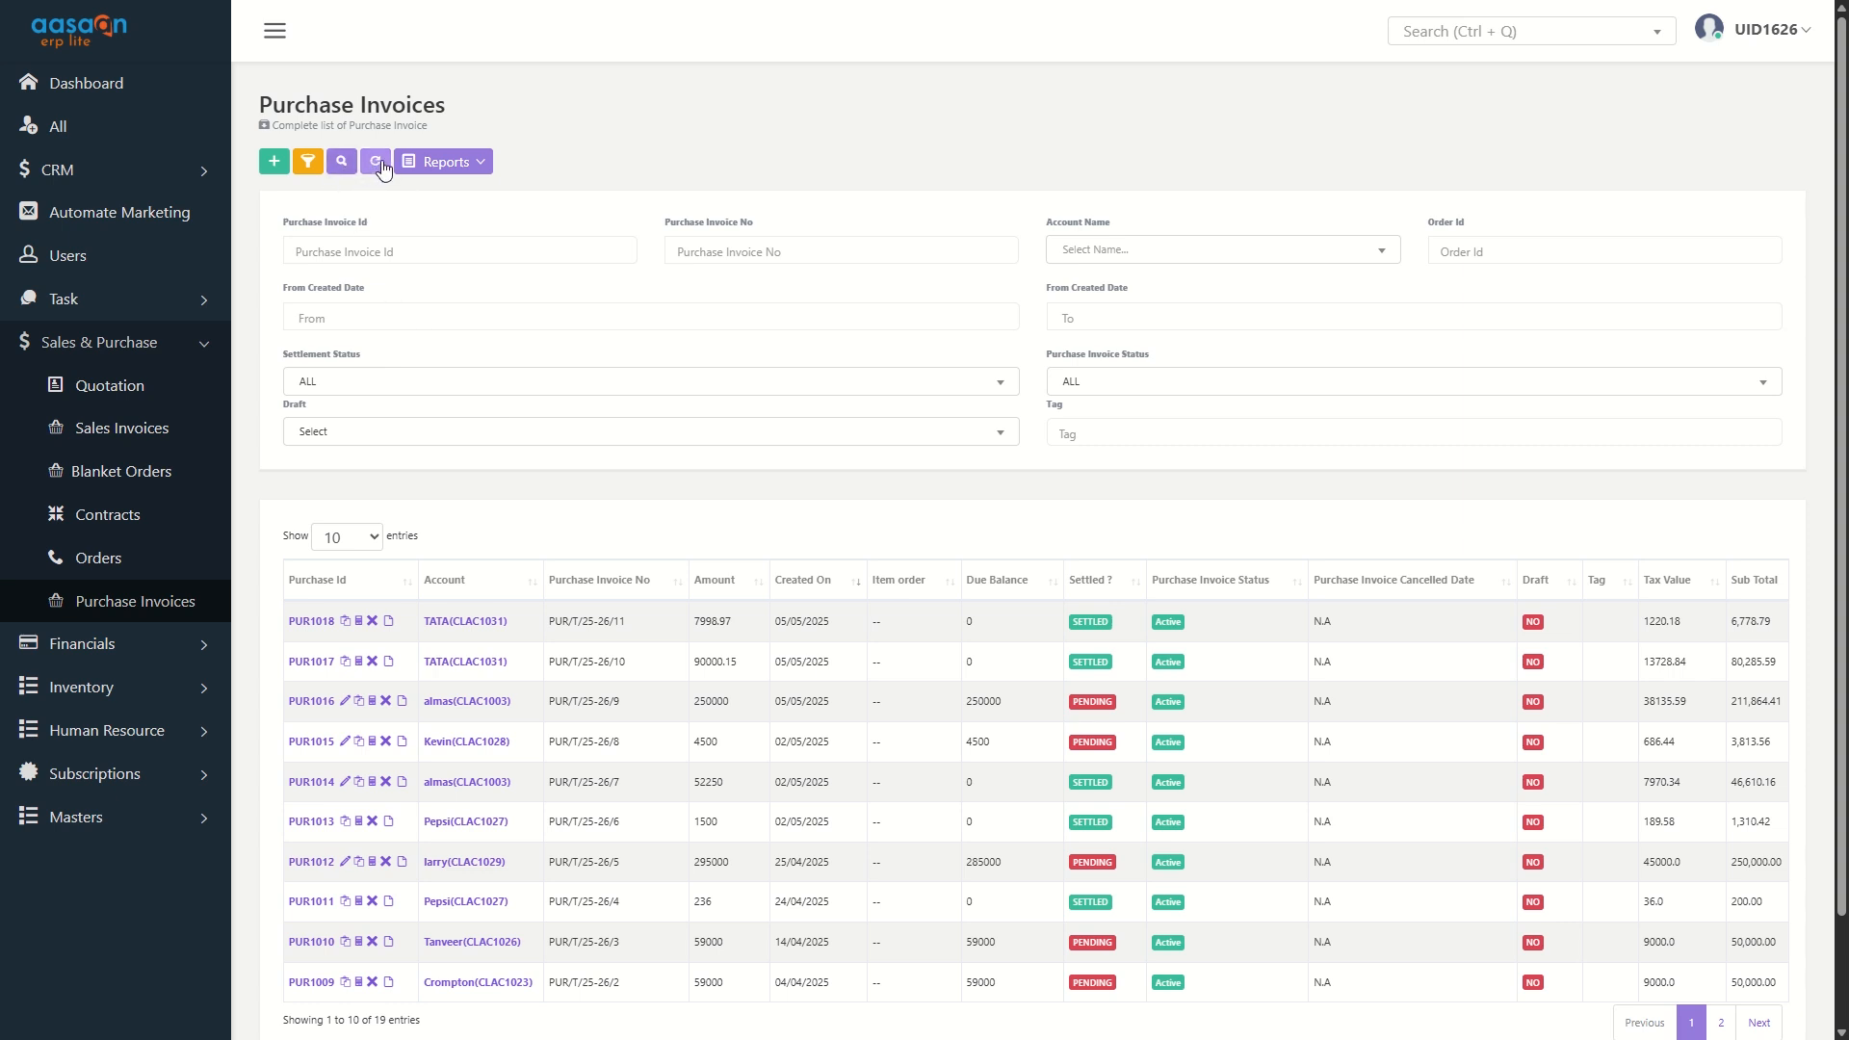
left_click(308, 162)
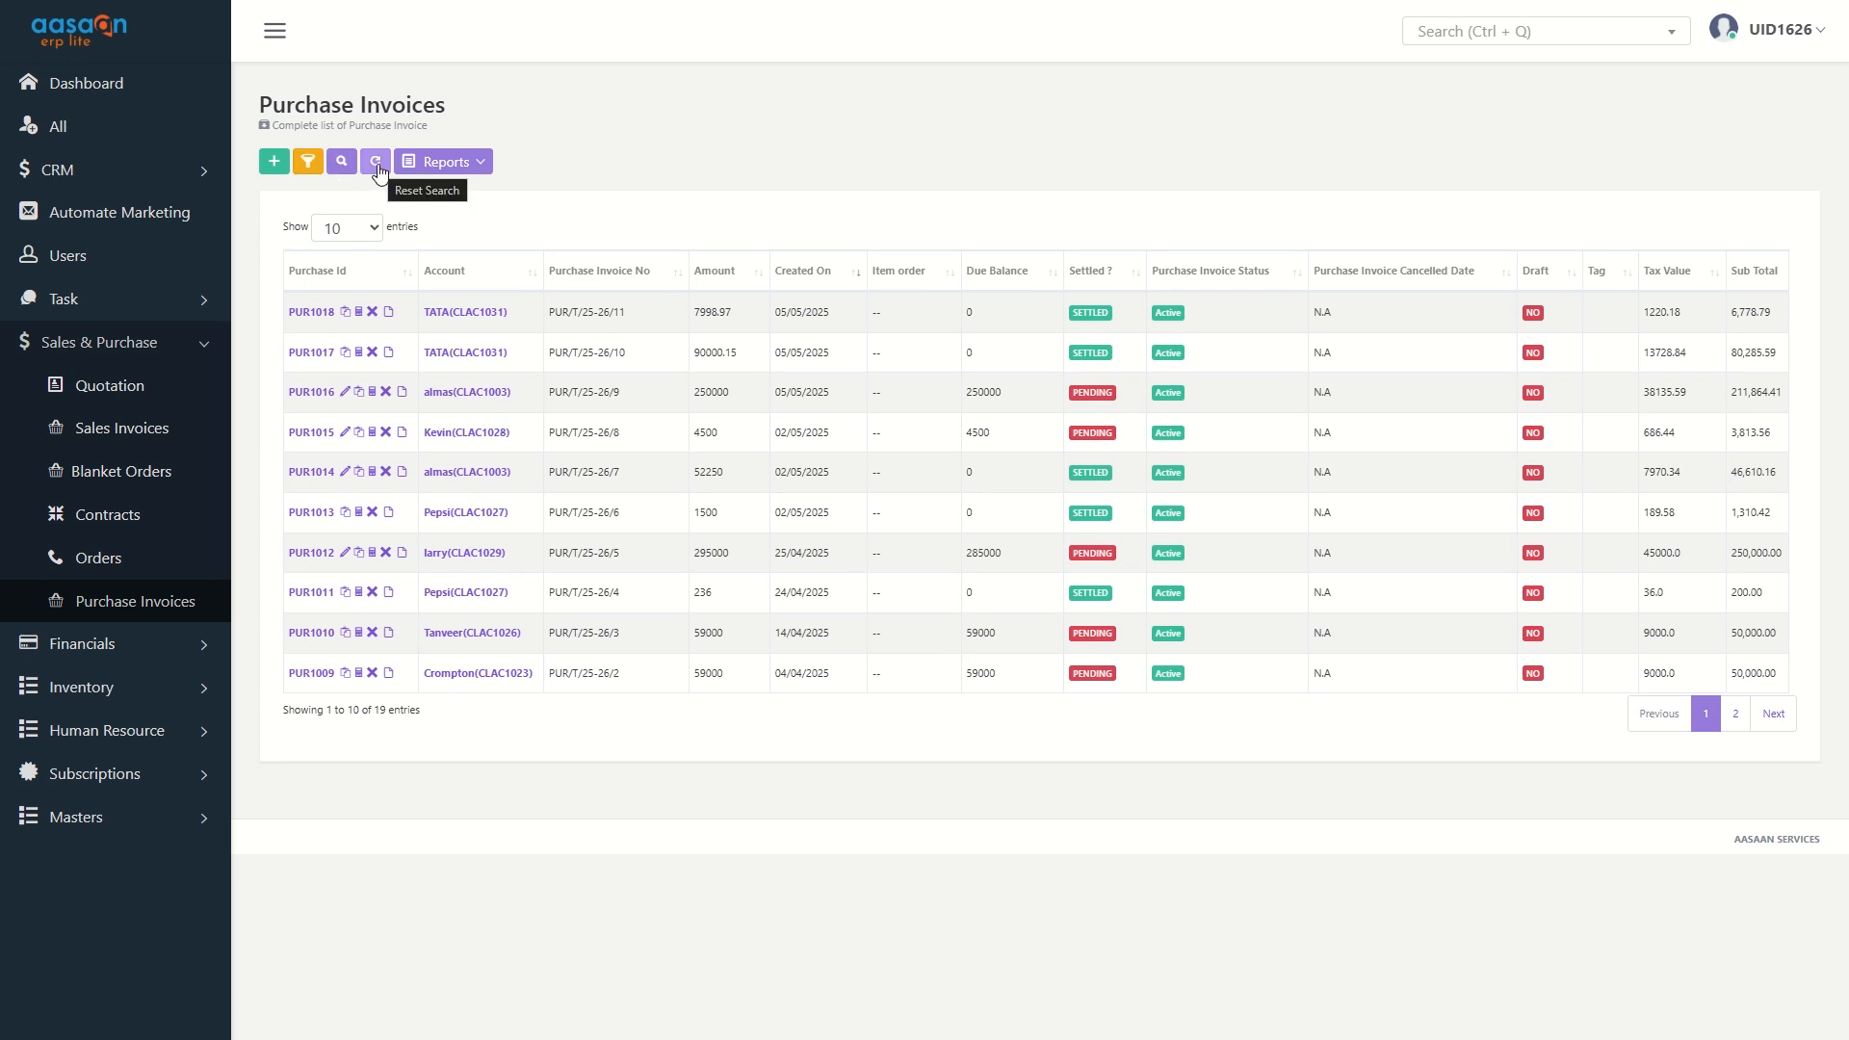
left_click(480, 169)
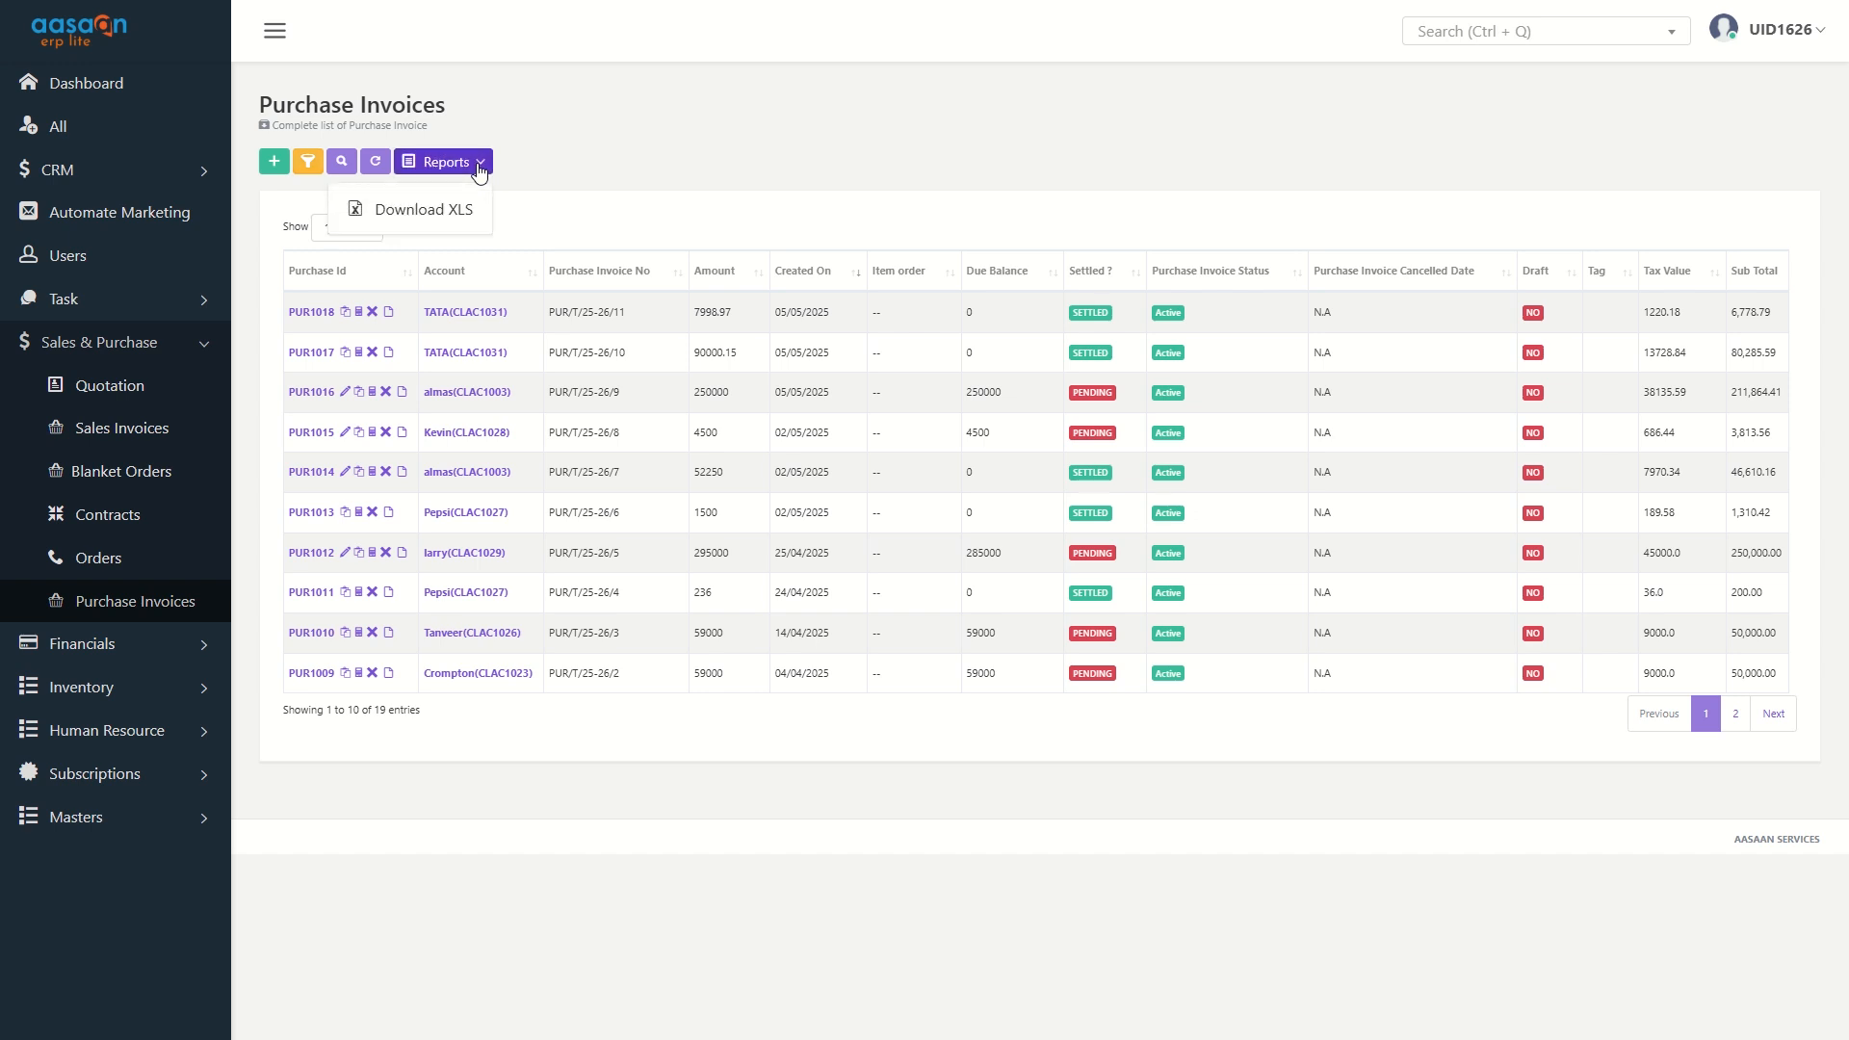
left_click(511, 214)
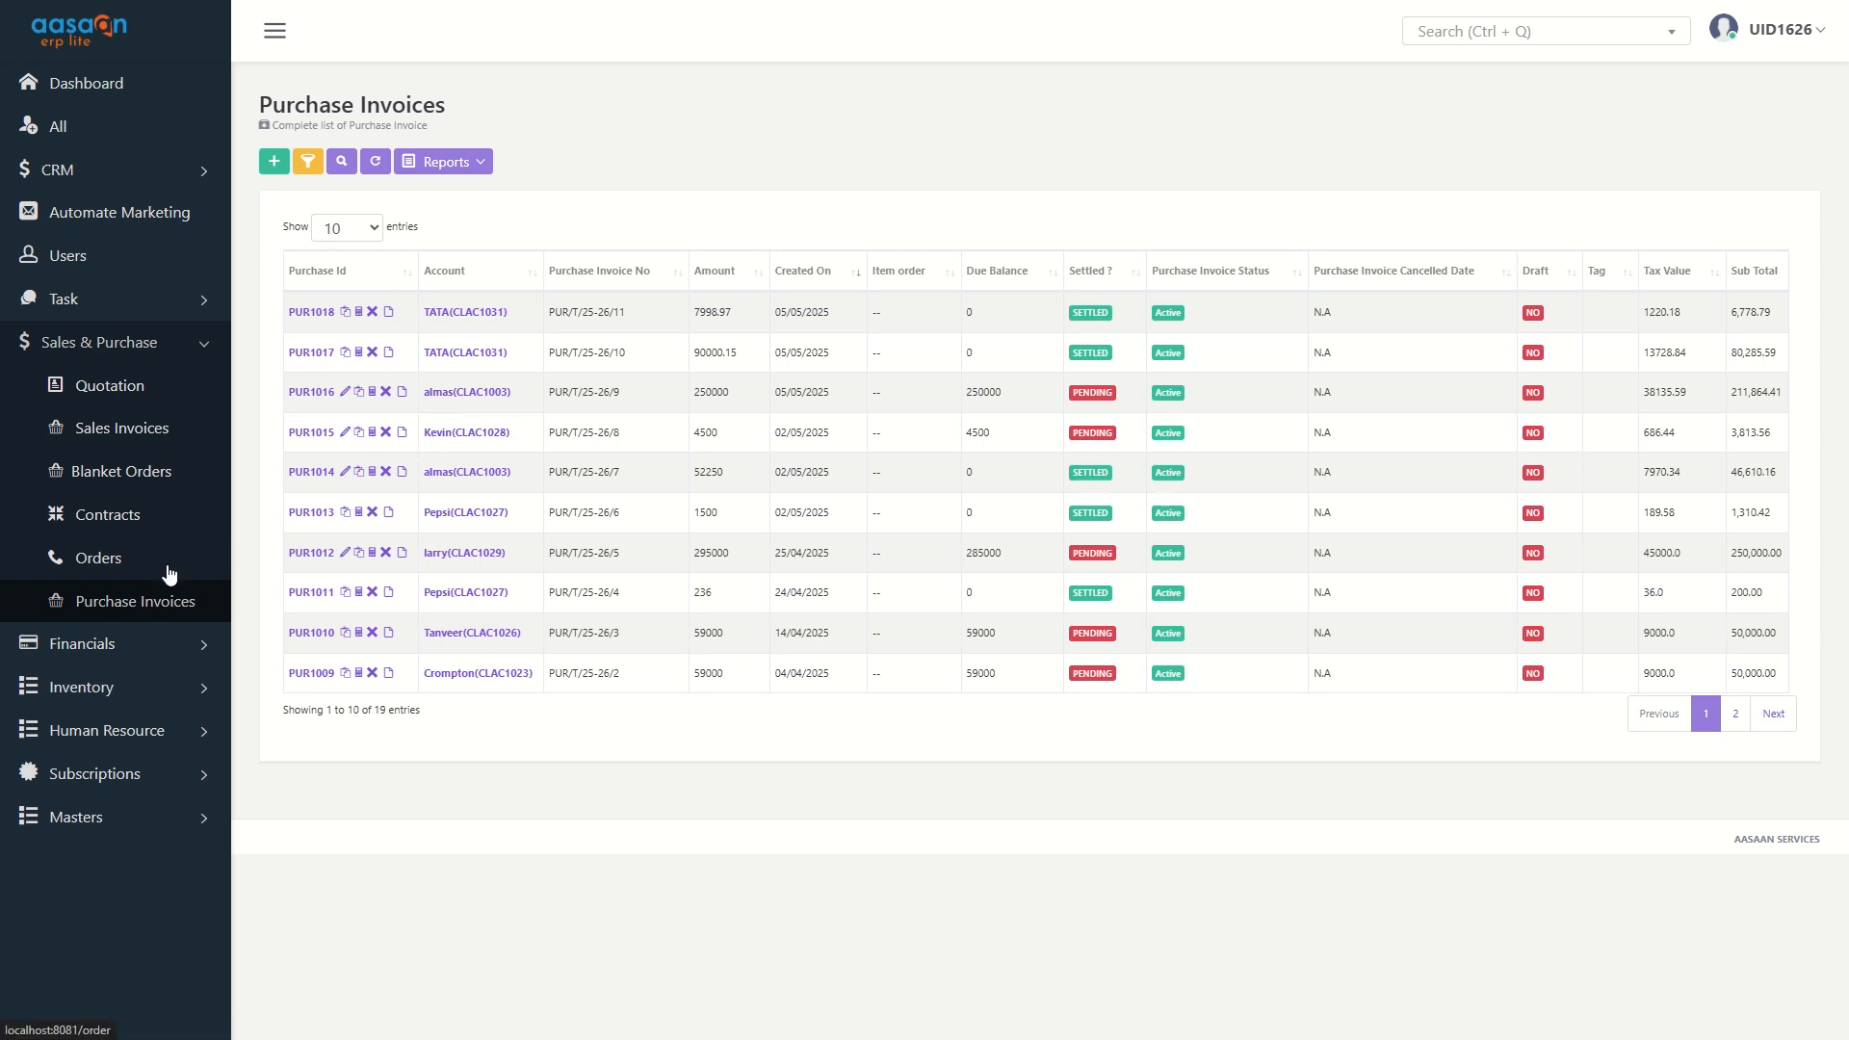
Open the inventory's items and services list and view the details of the Jeans item
left_click(152, 688)
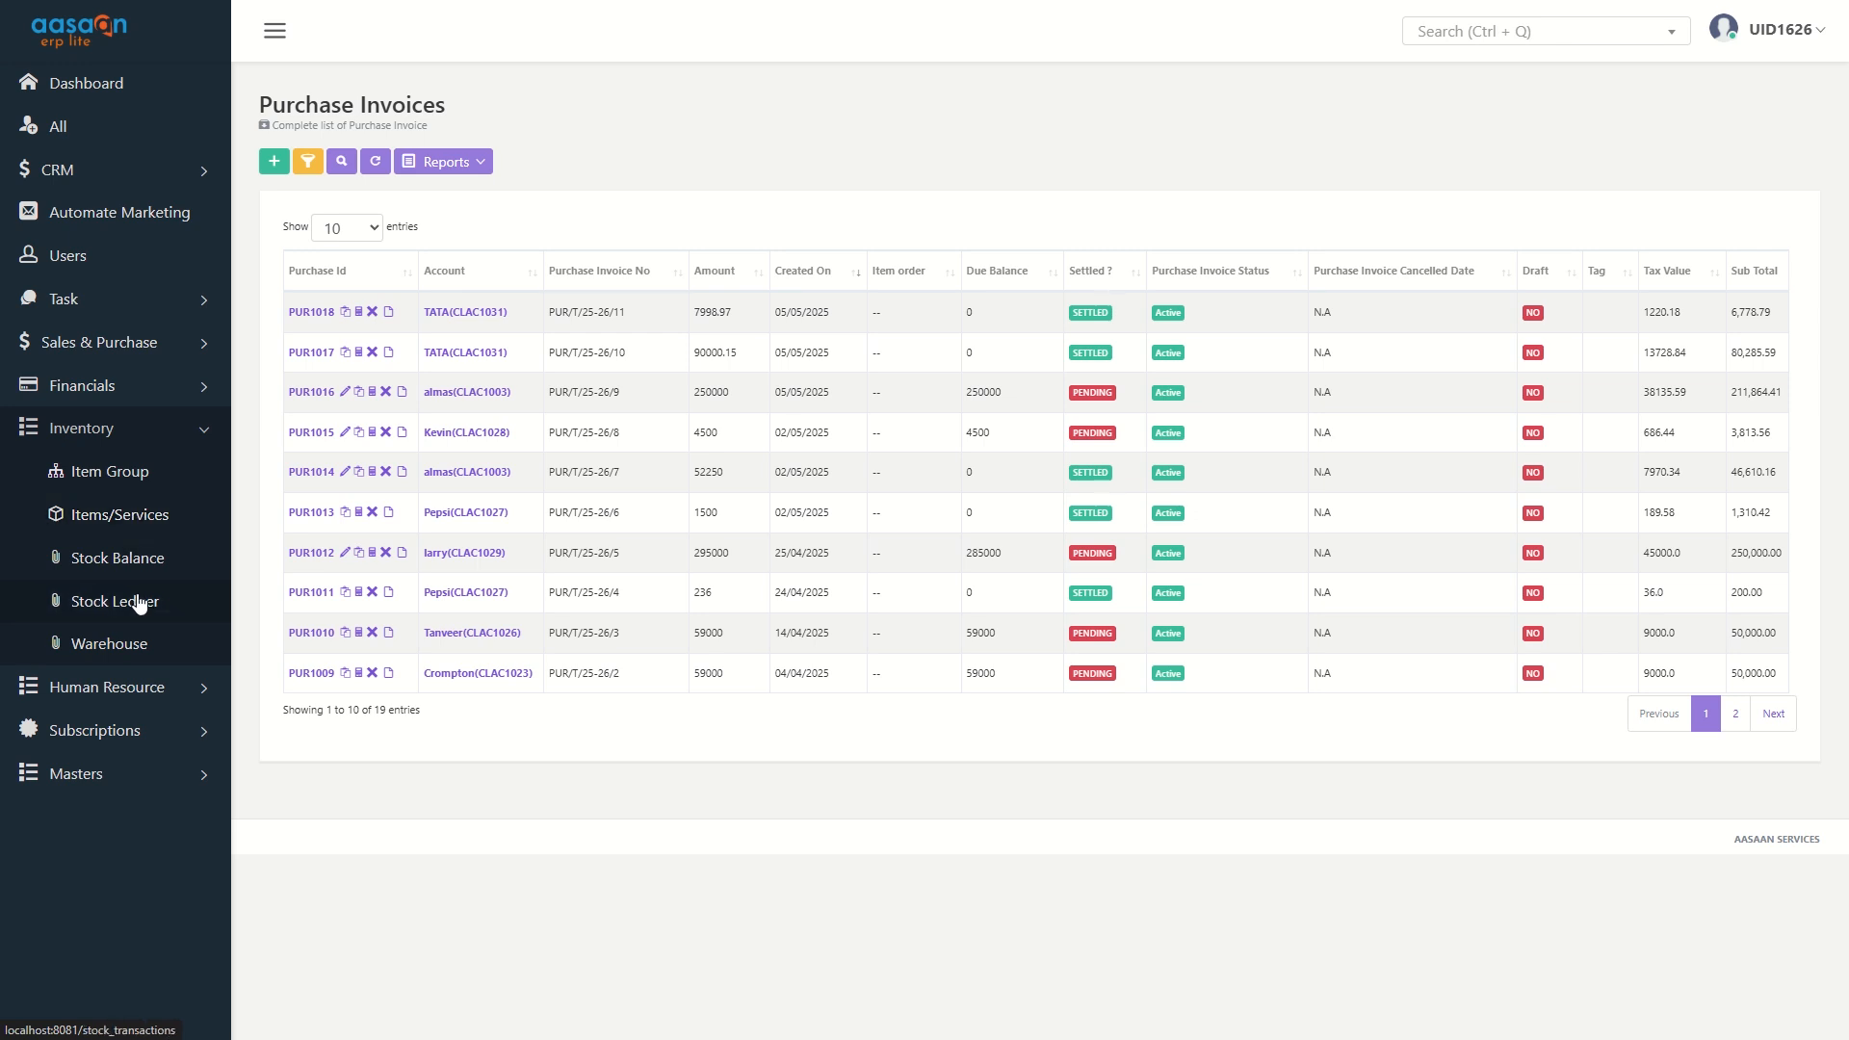
left_click(151, 528)
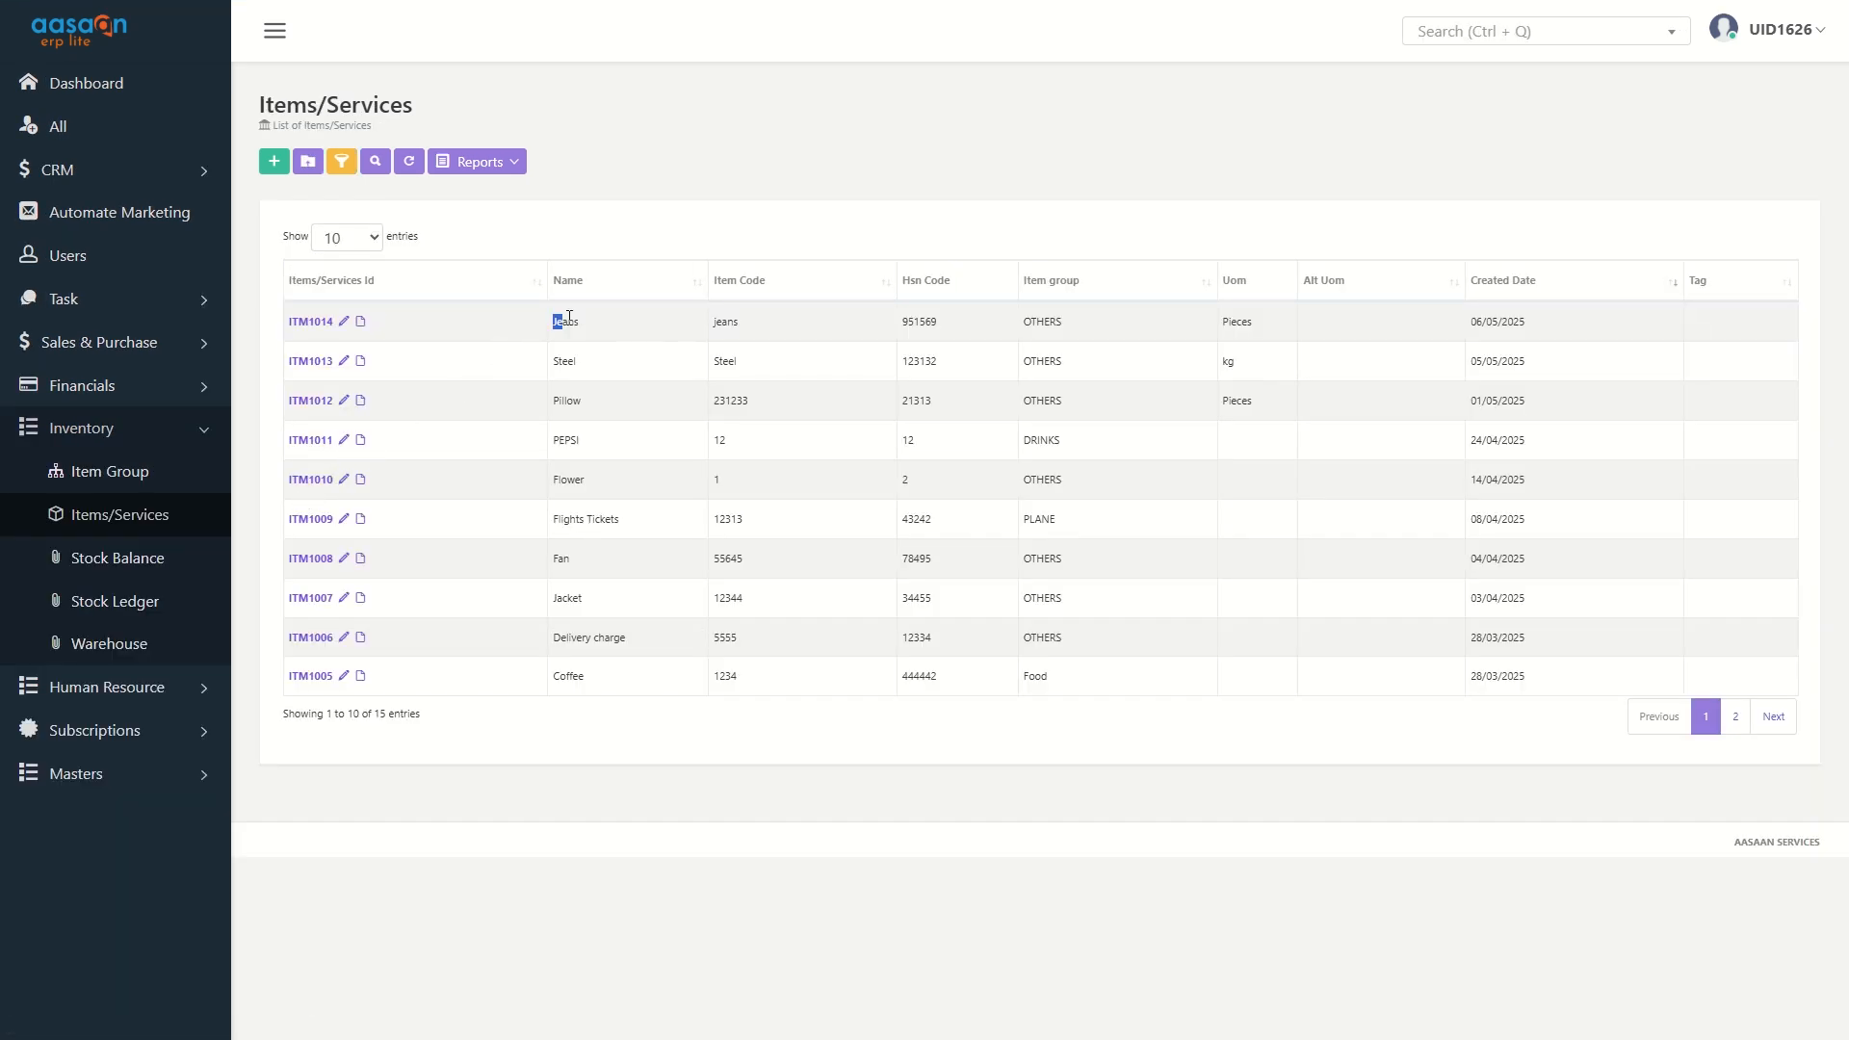
mouse_move(711, 330)
left_mouse_down()
mouse_move(857, 324)
mouse_move(576, 325)
mouse_move(701, 331)
left_mouse_up()
left_click(360, 328)
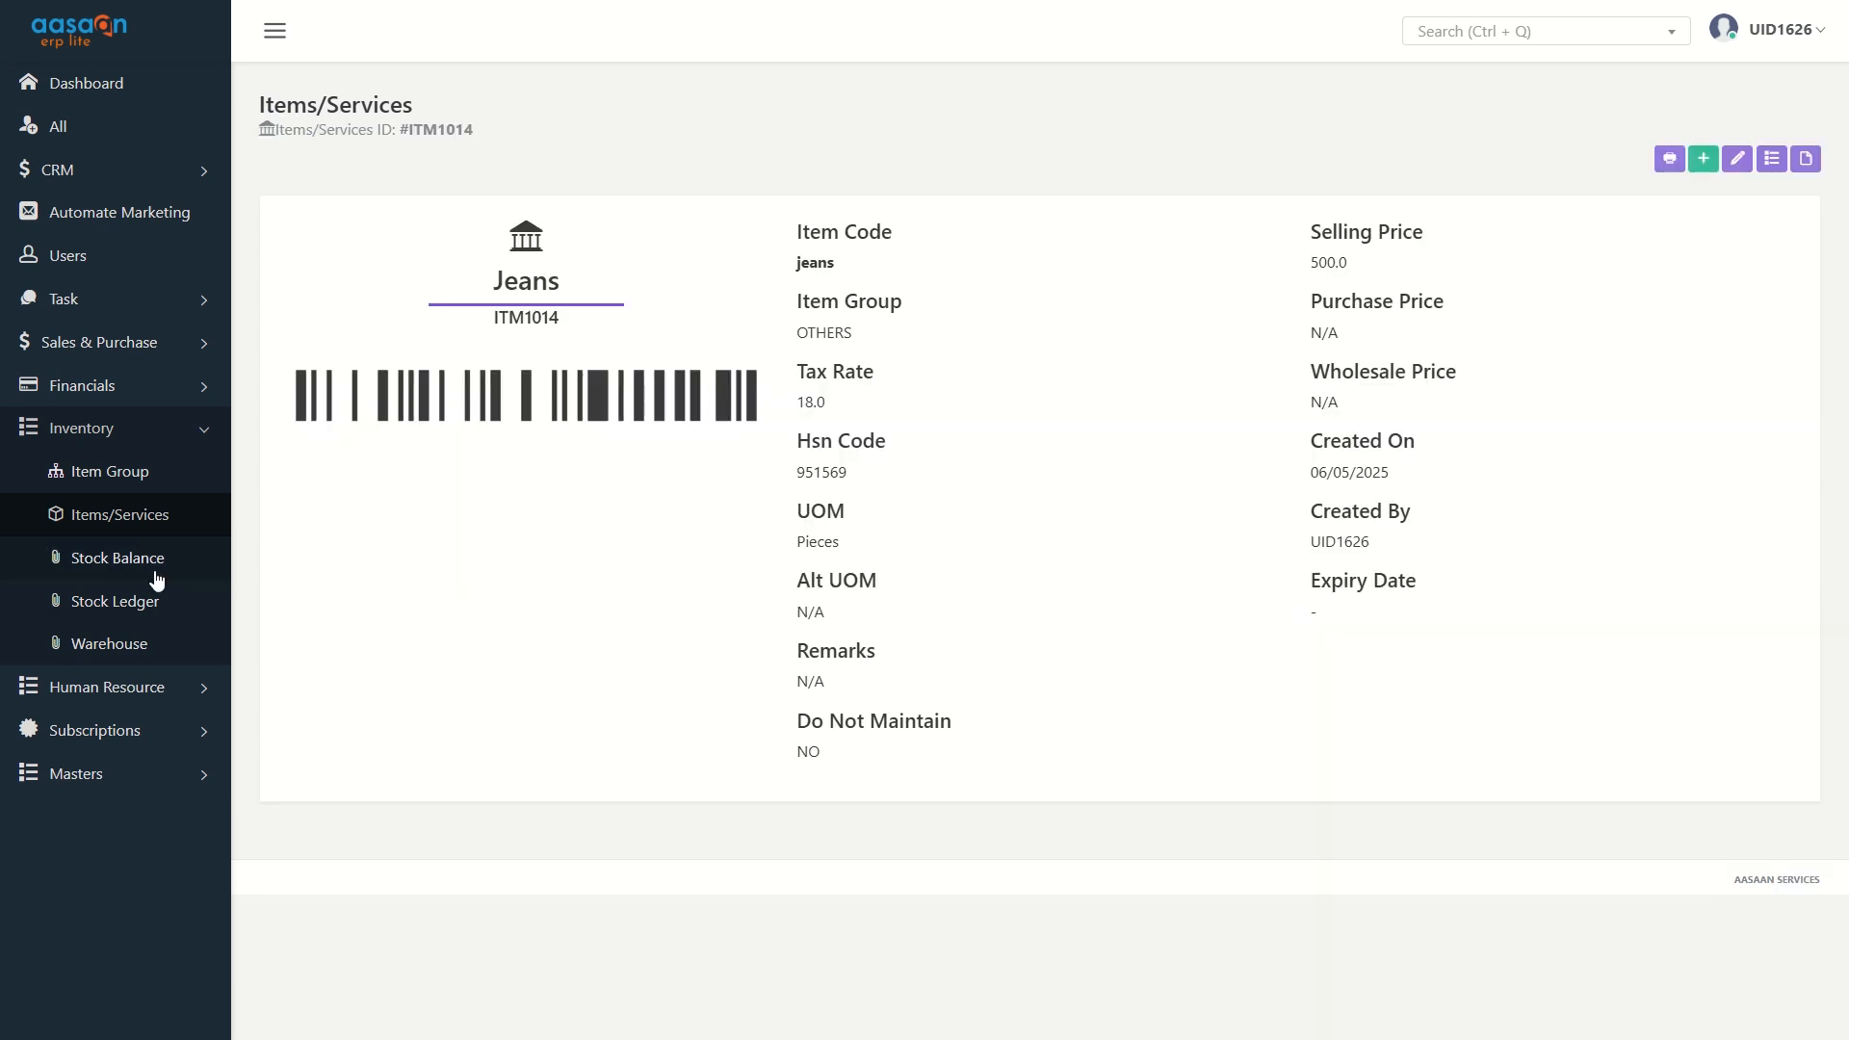
Filter the stock balance by item code JEANS and check the item's current stock
left_click(159, 564)
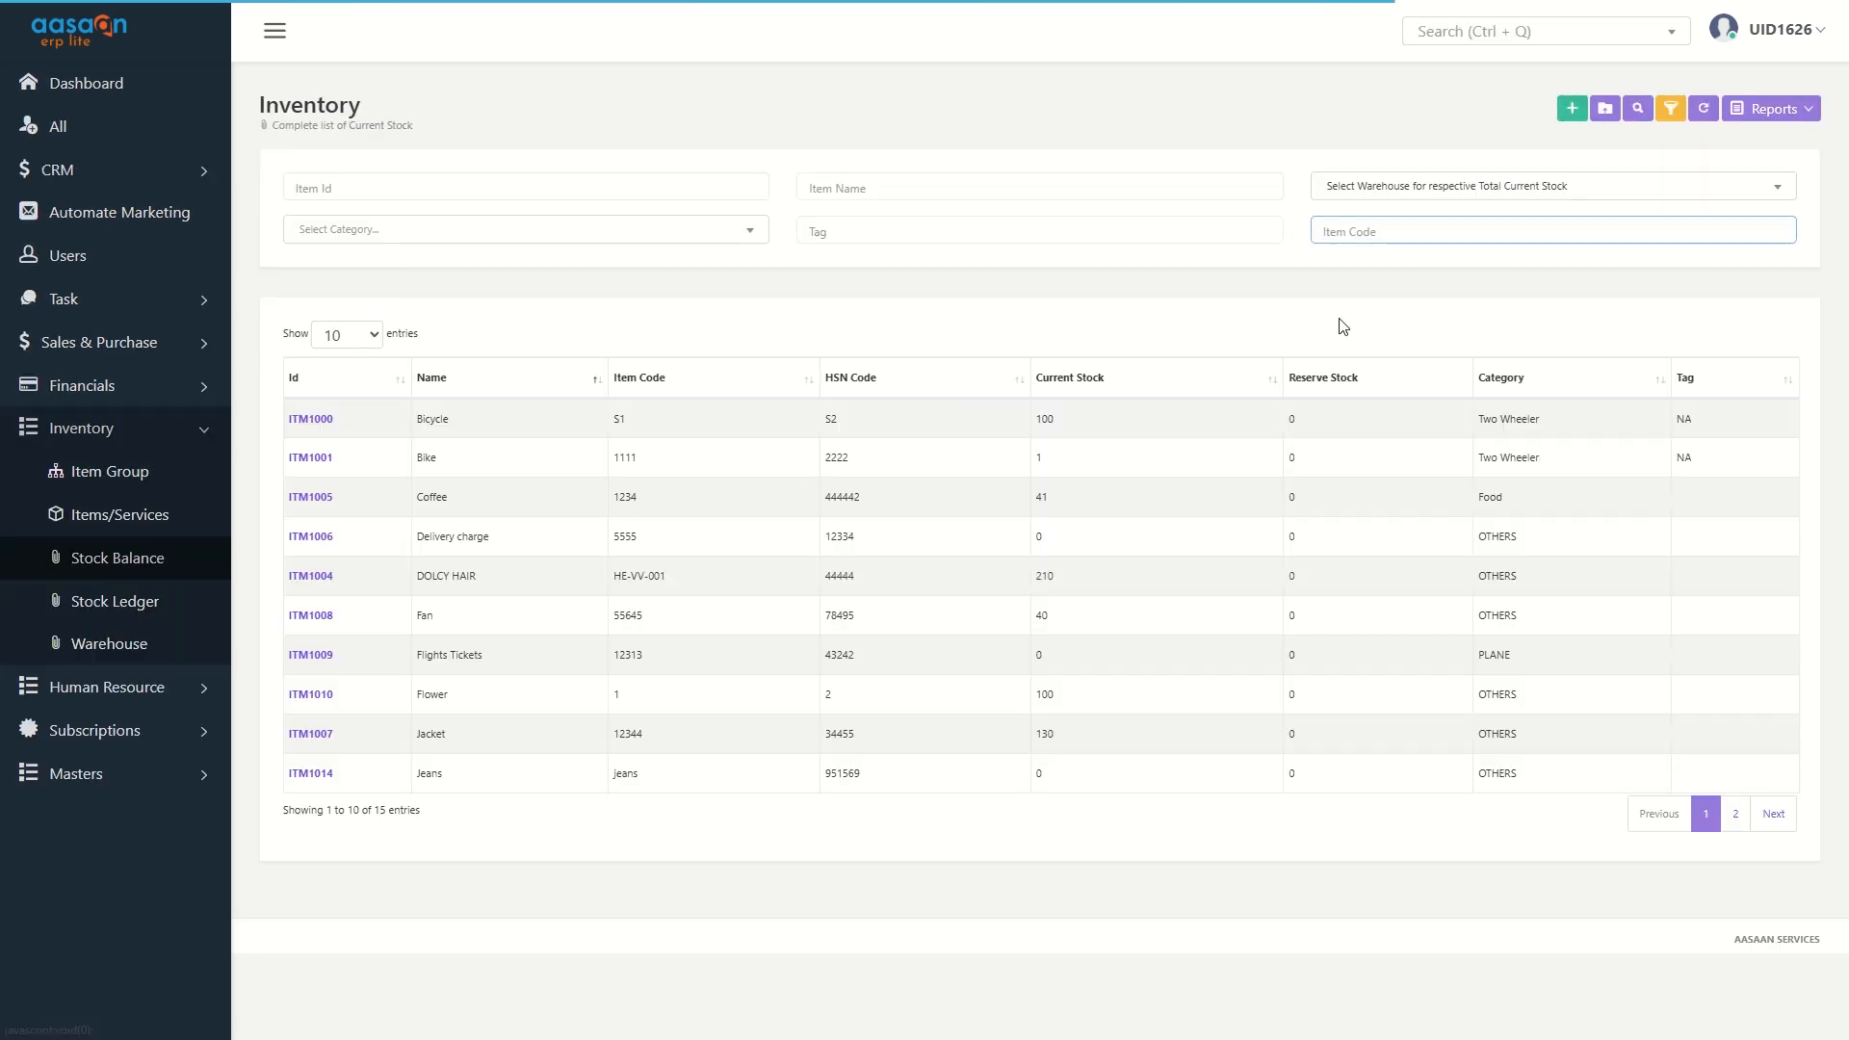
type("JEANS")
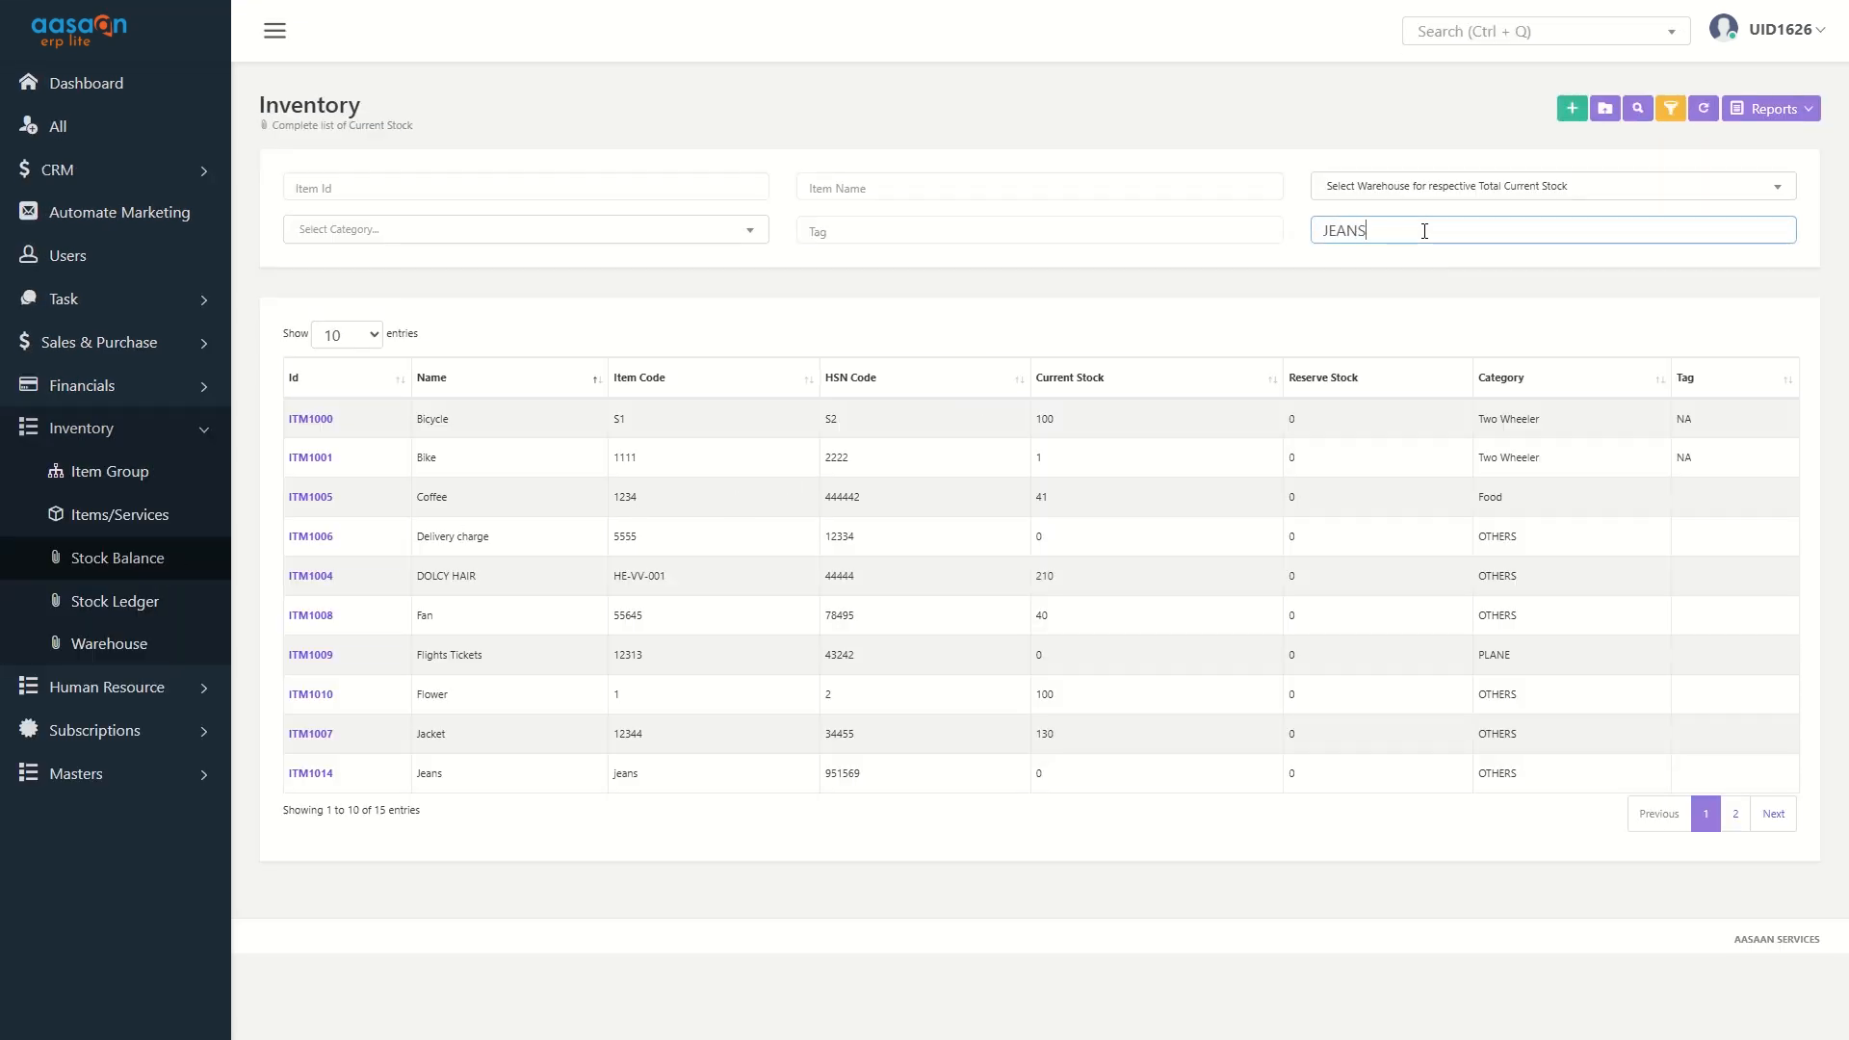
left_click_drag(1025, 417, 1104, 420)
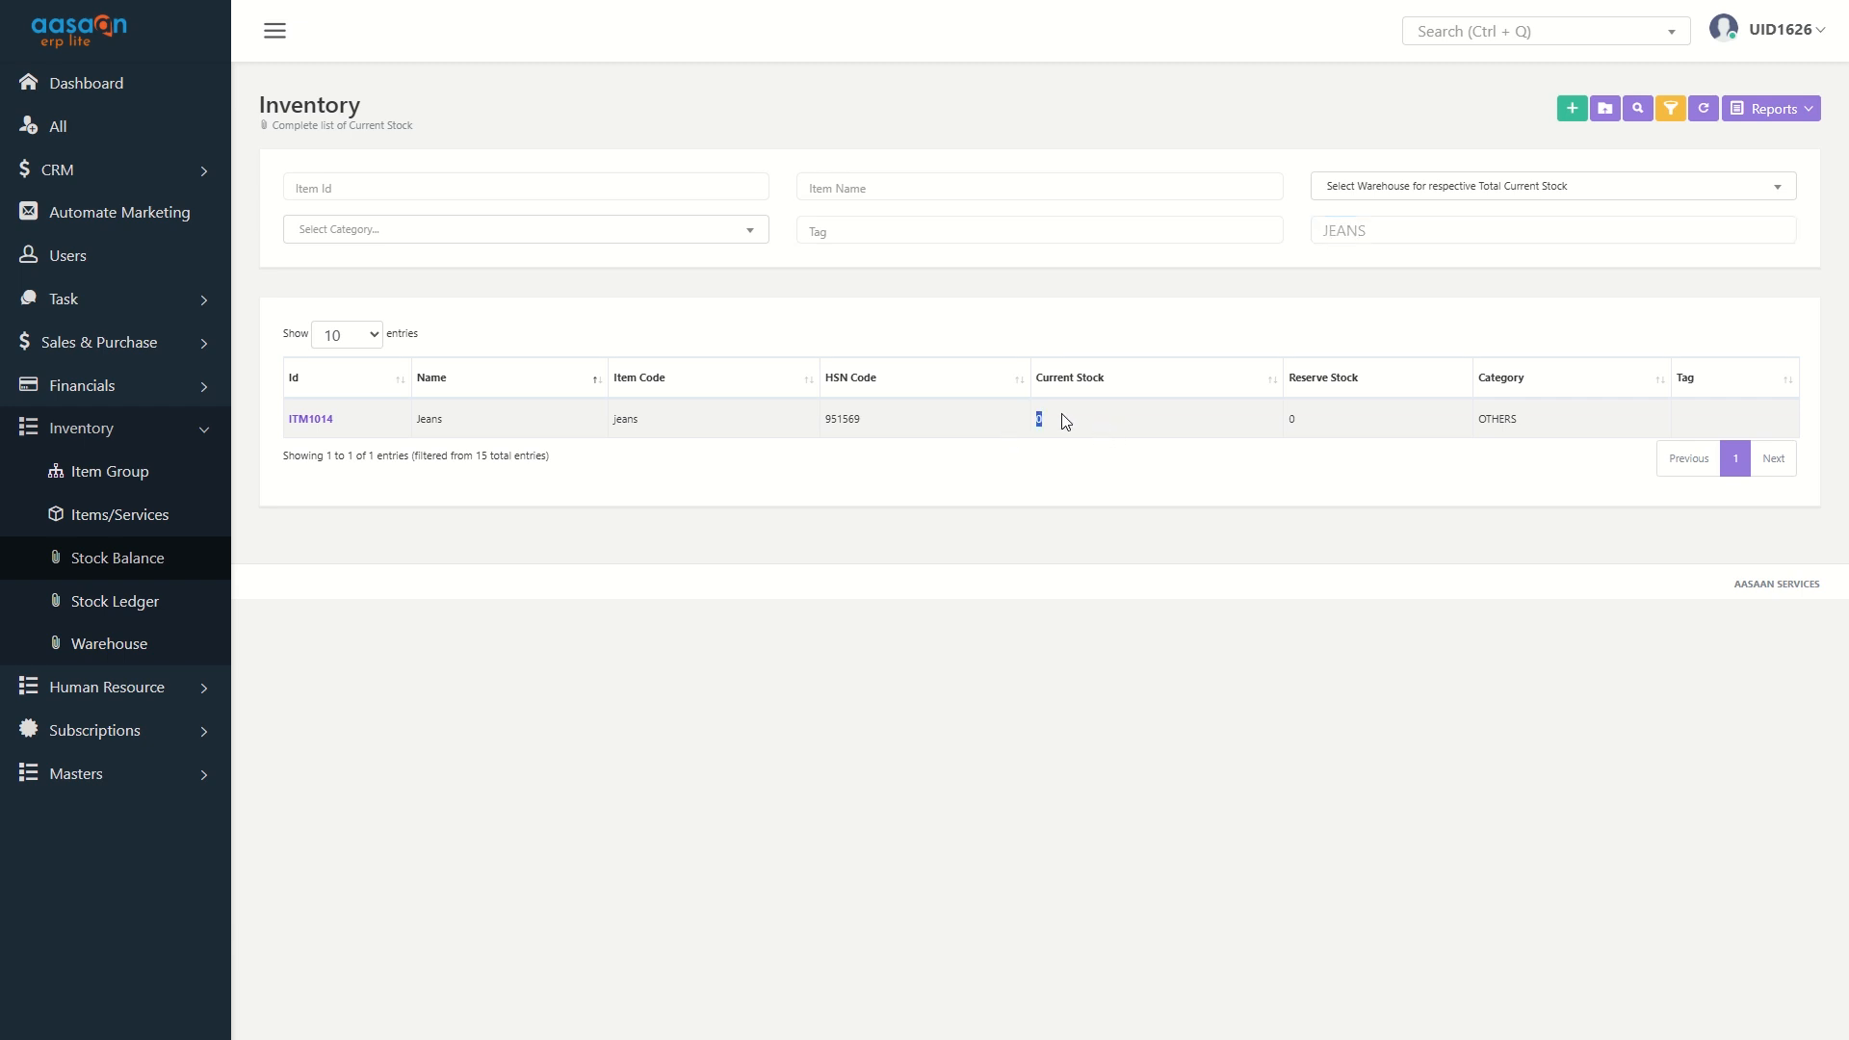
Start a new purchase invoice with the type New Account and the account name Levis
left_click(170, 345)
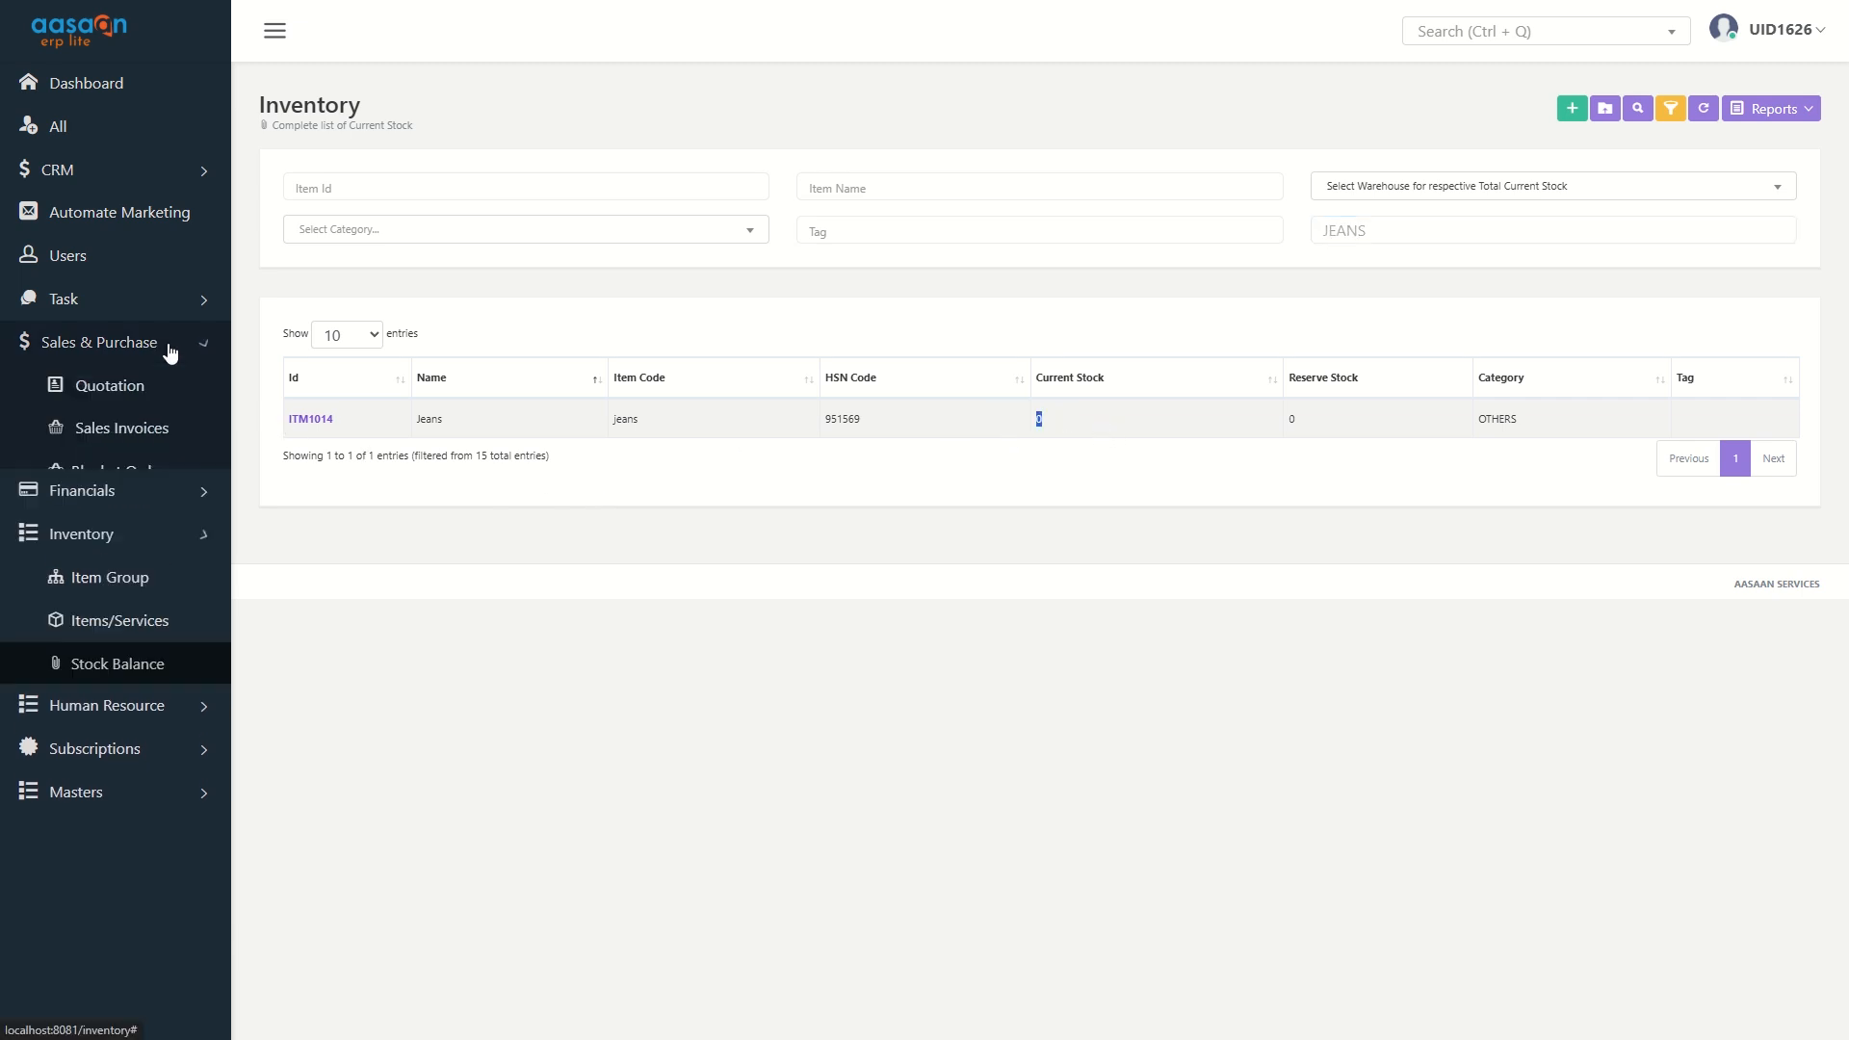
left_click(137, 605)
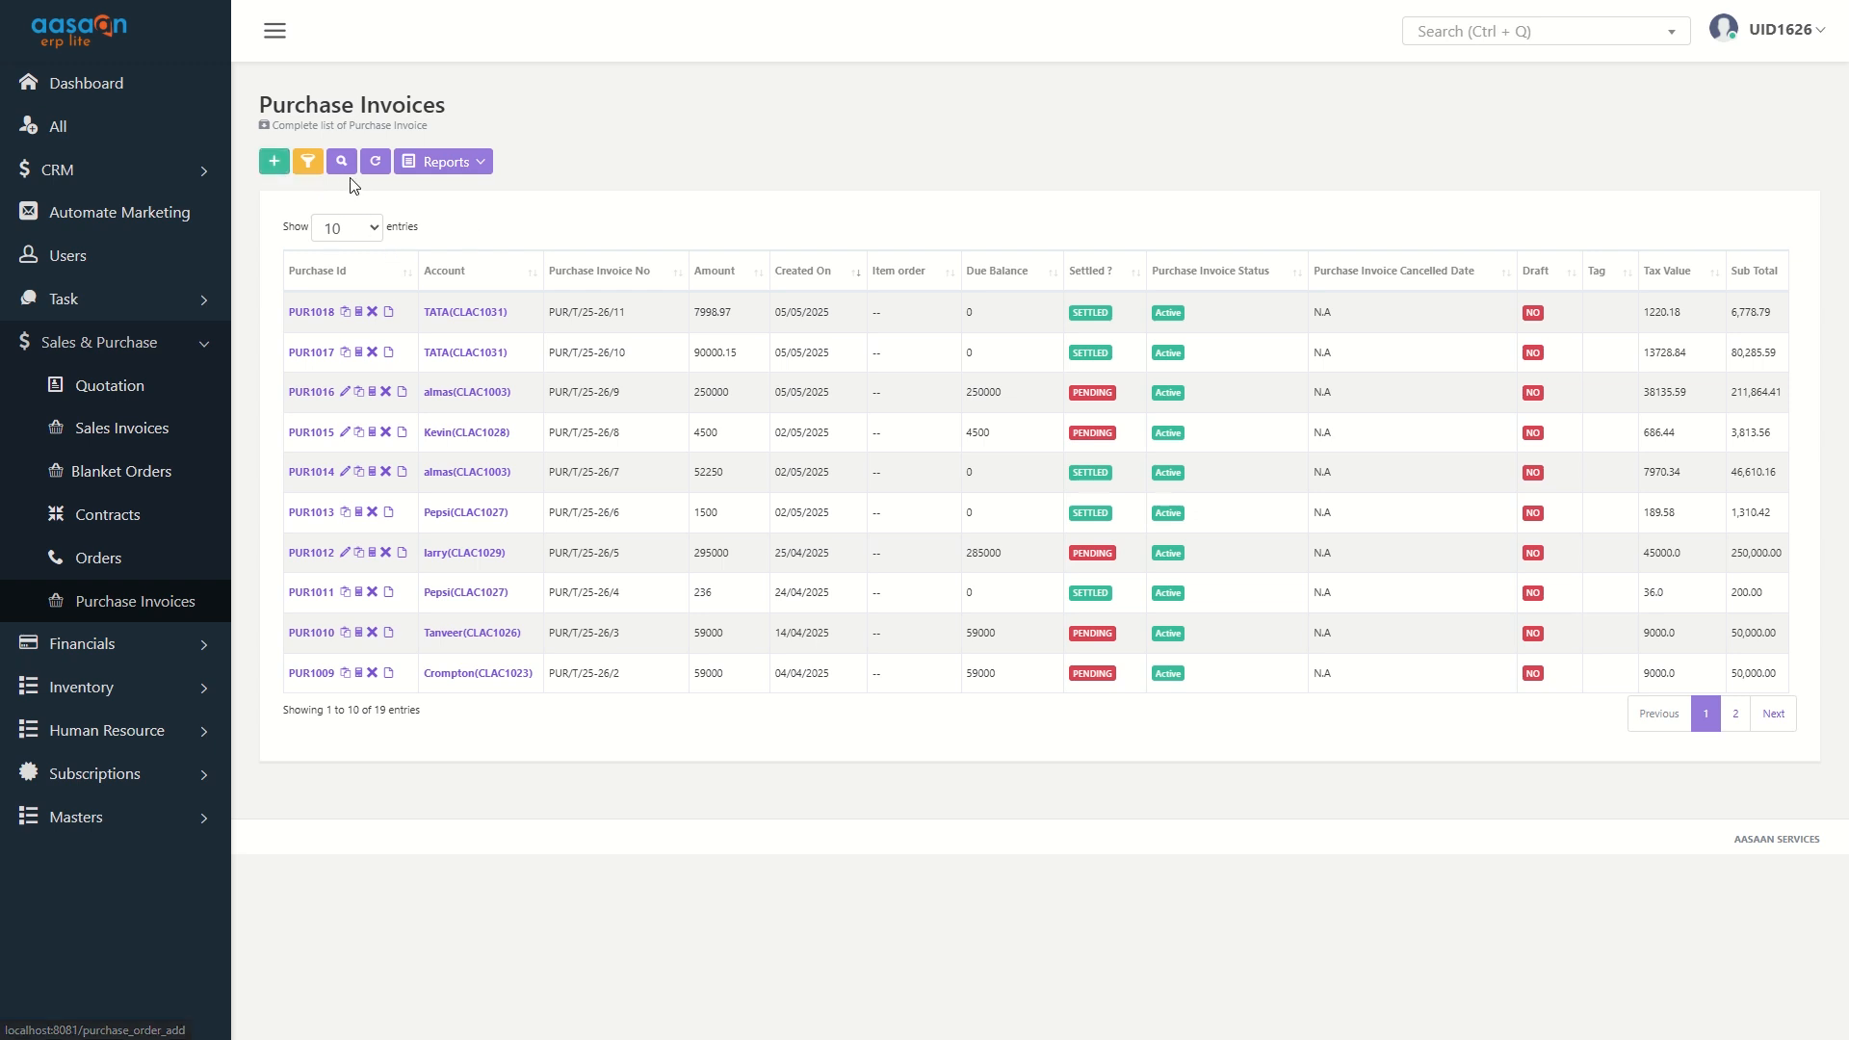
left_click(277, 166)
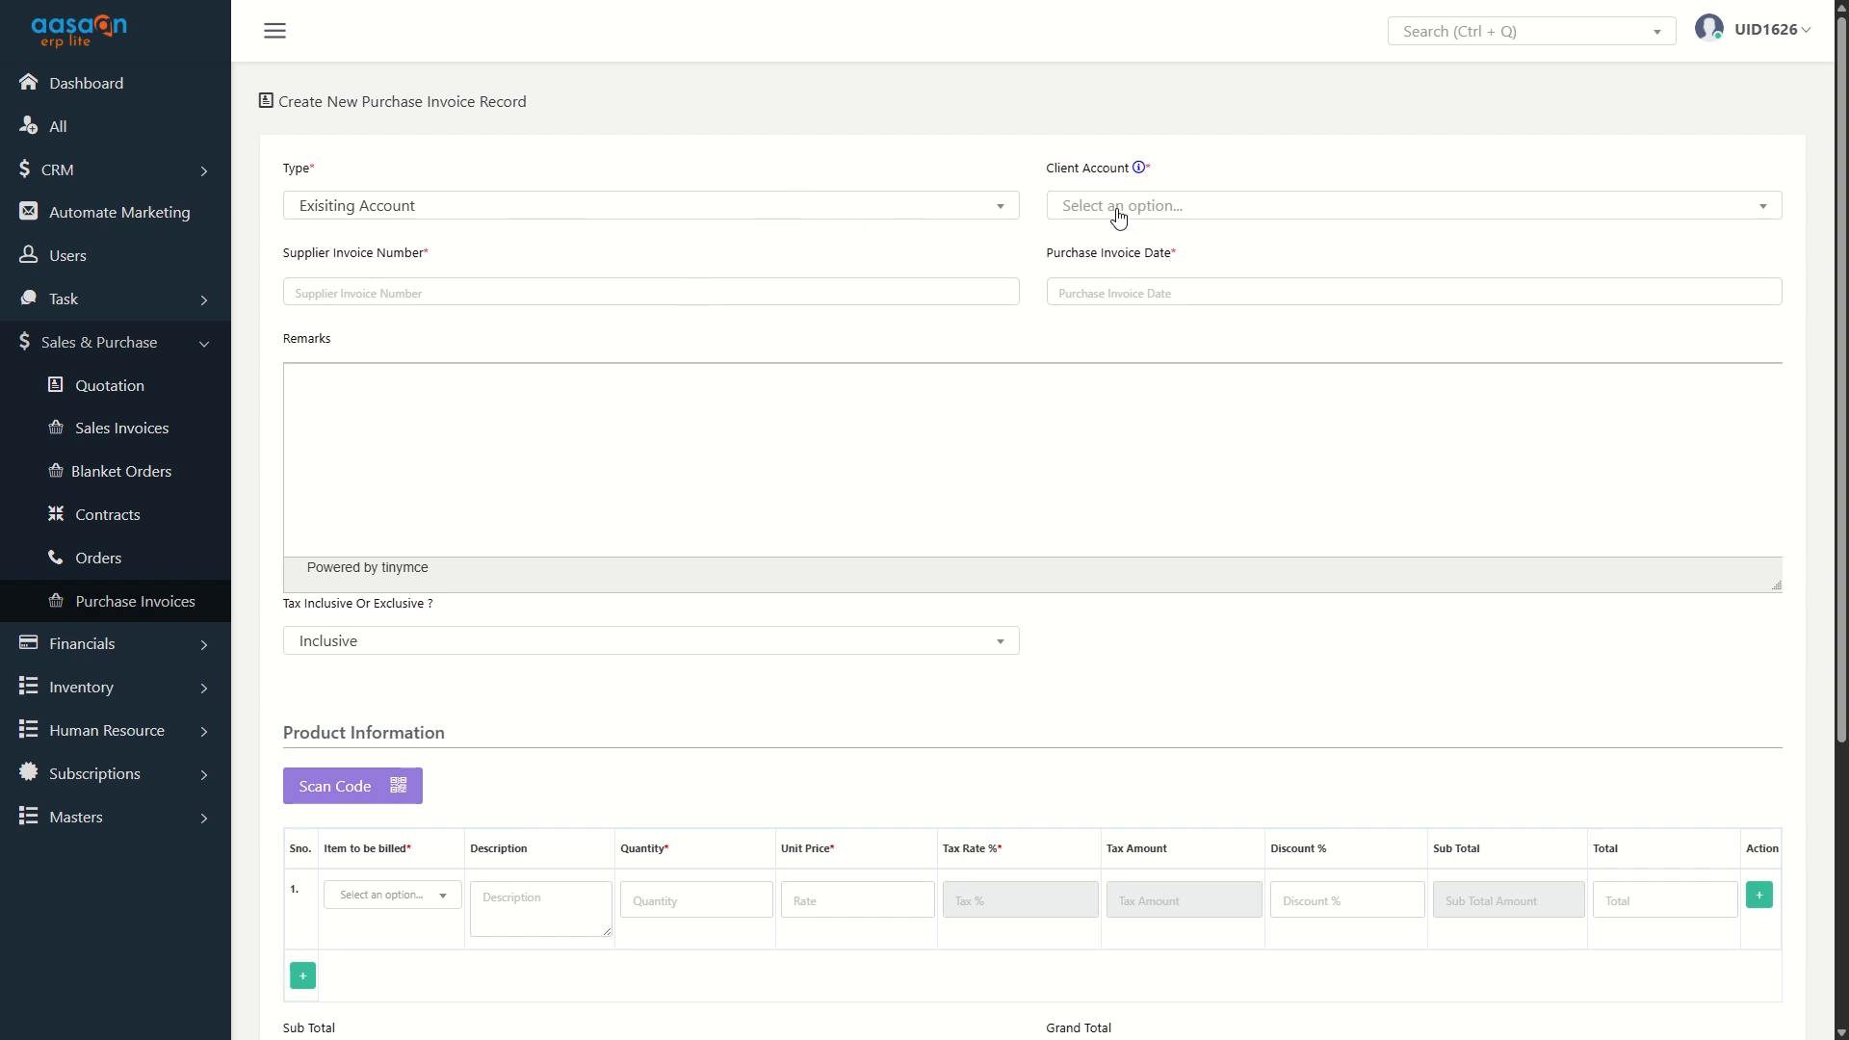
left_click(776, 220)
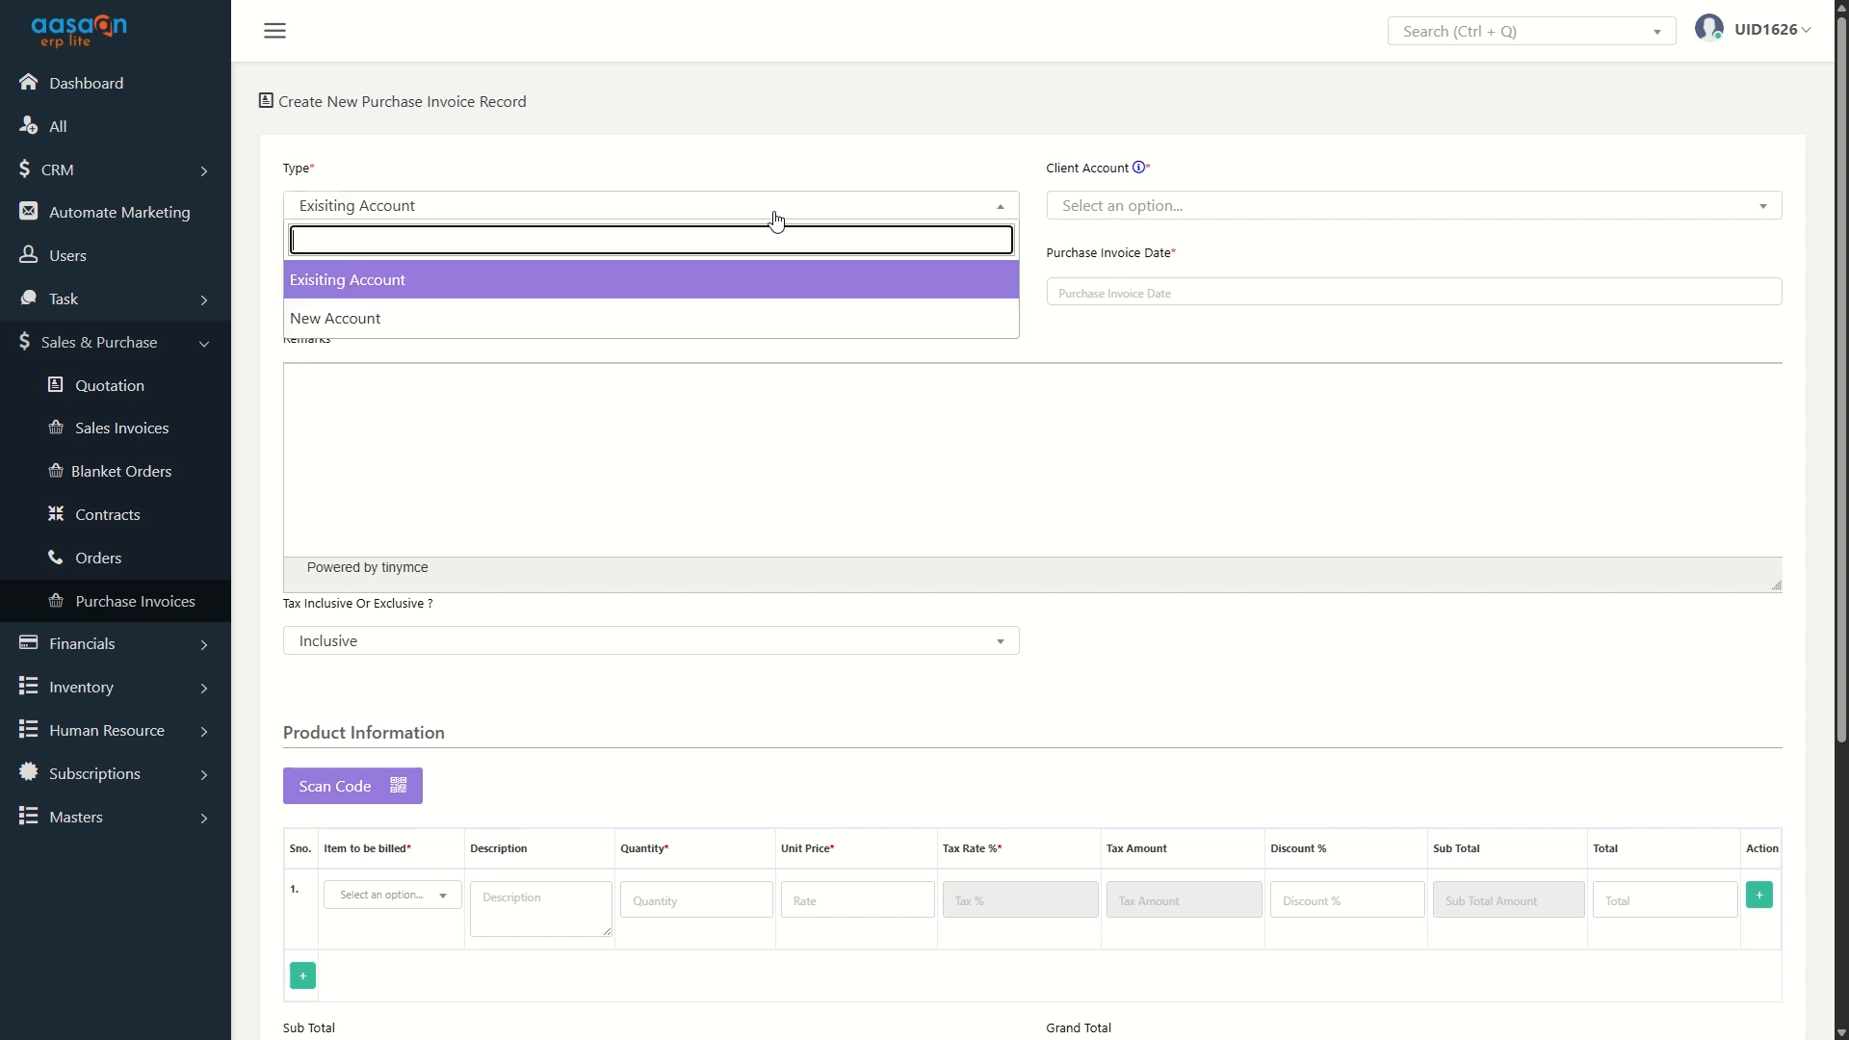
left_click(430, 324)
left_click(1168, 204)
type("Levis")
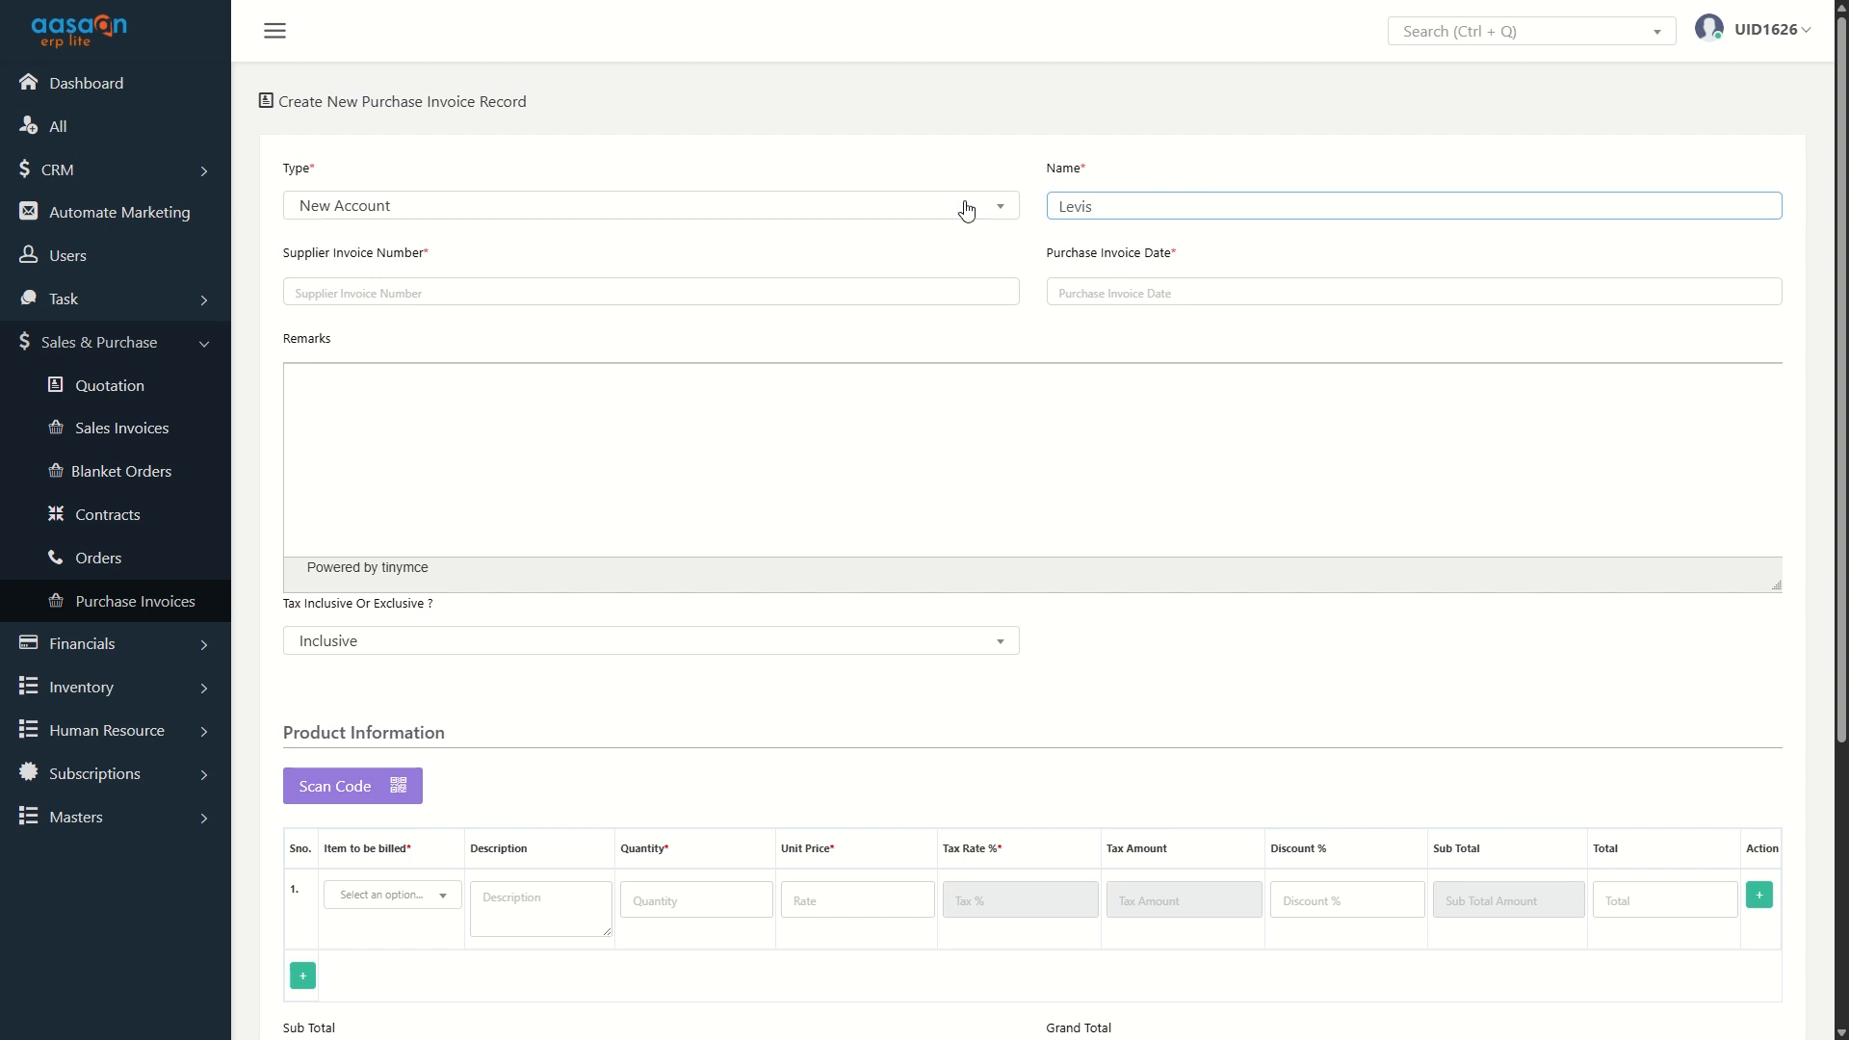
Set the supplier invoice number to 1231 and the purchase invoice date to 6 May 2025
left_click(386, 294)
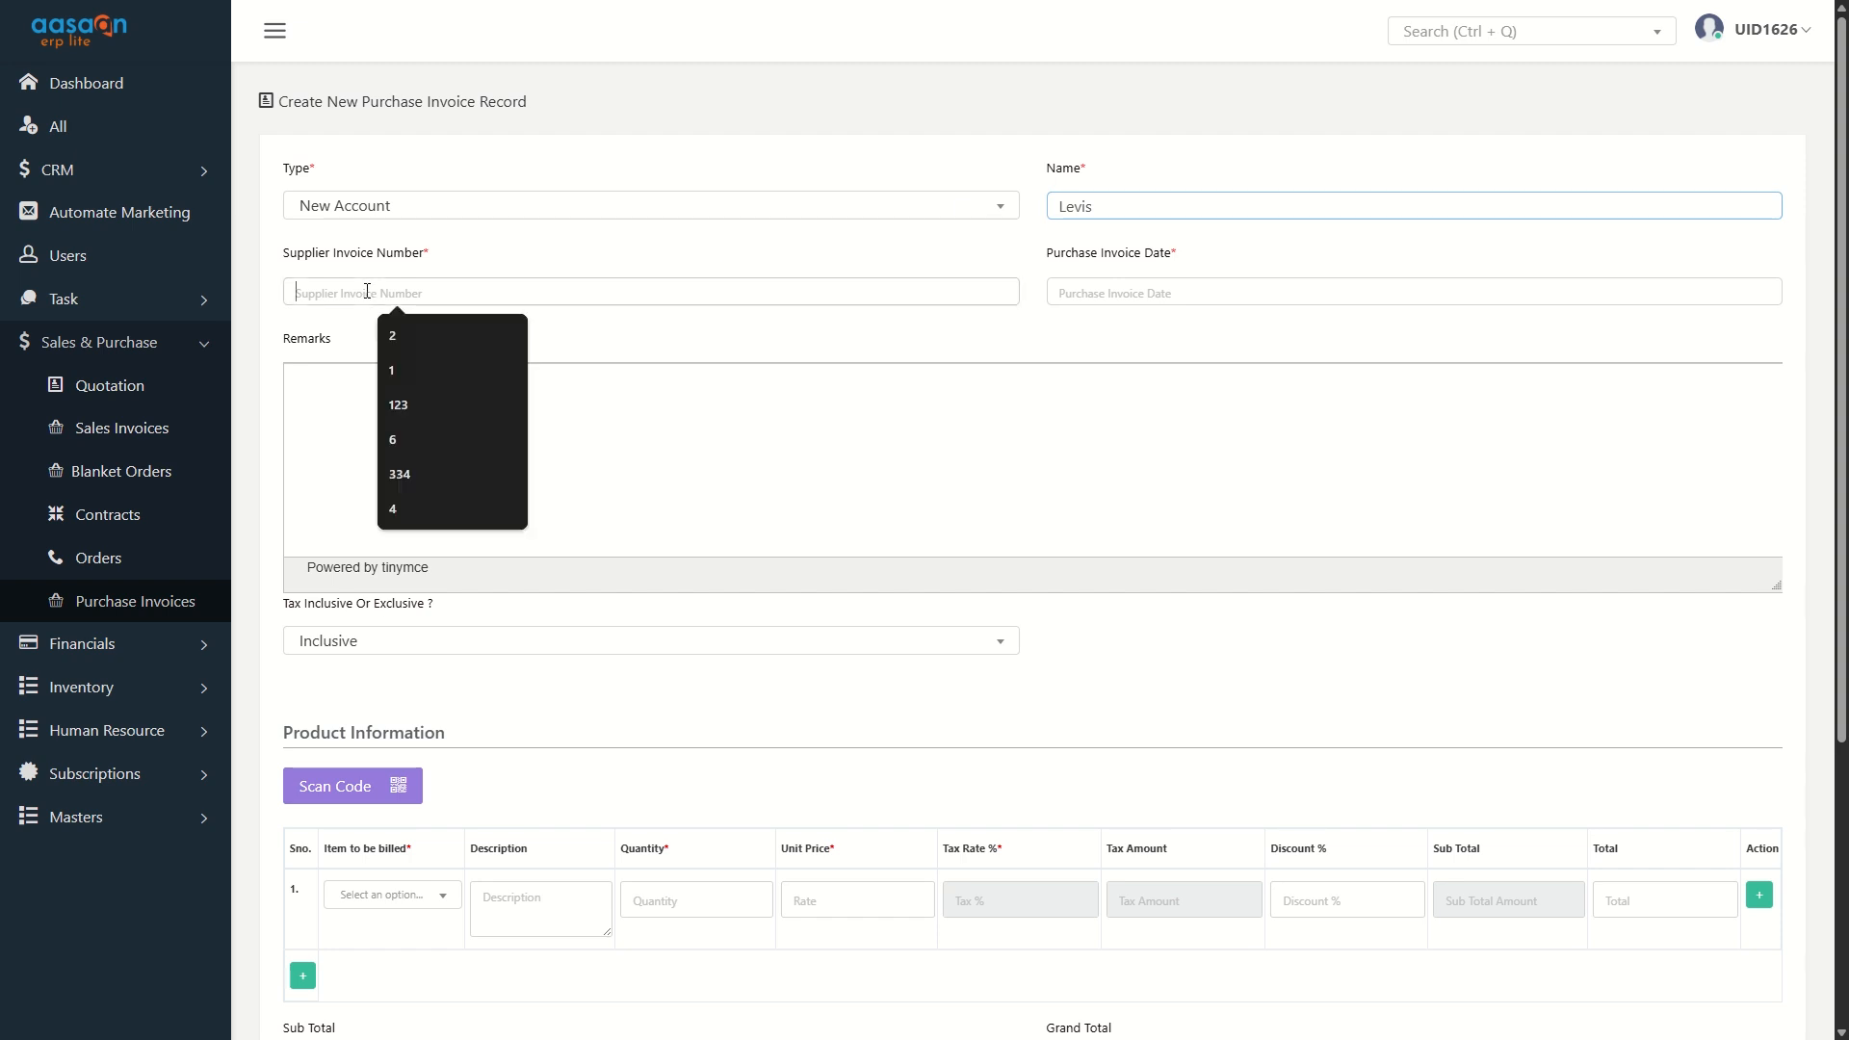
type("1231")
left_click(1137, 301)
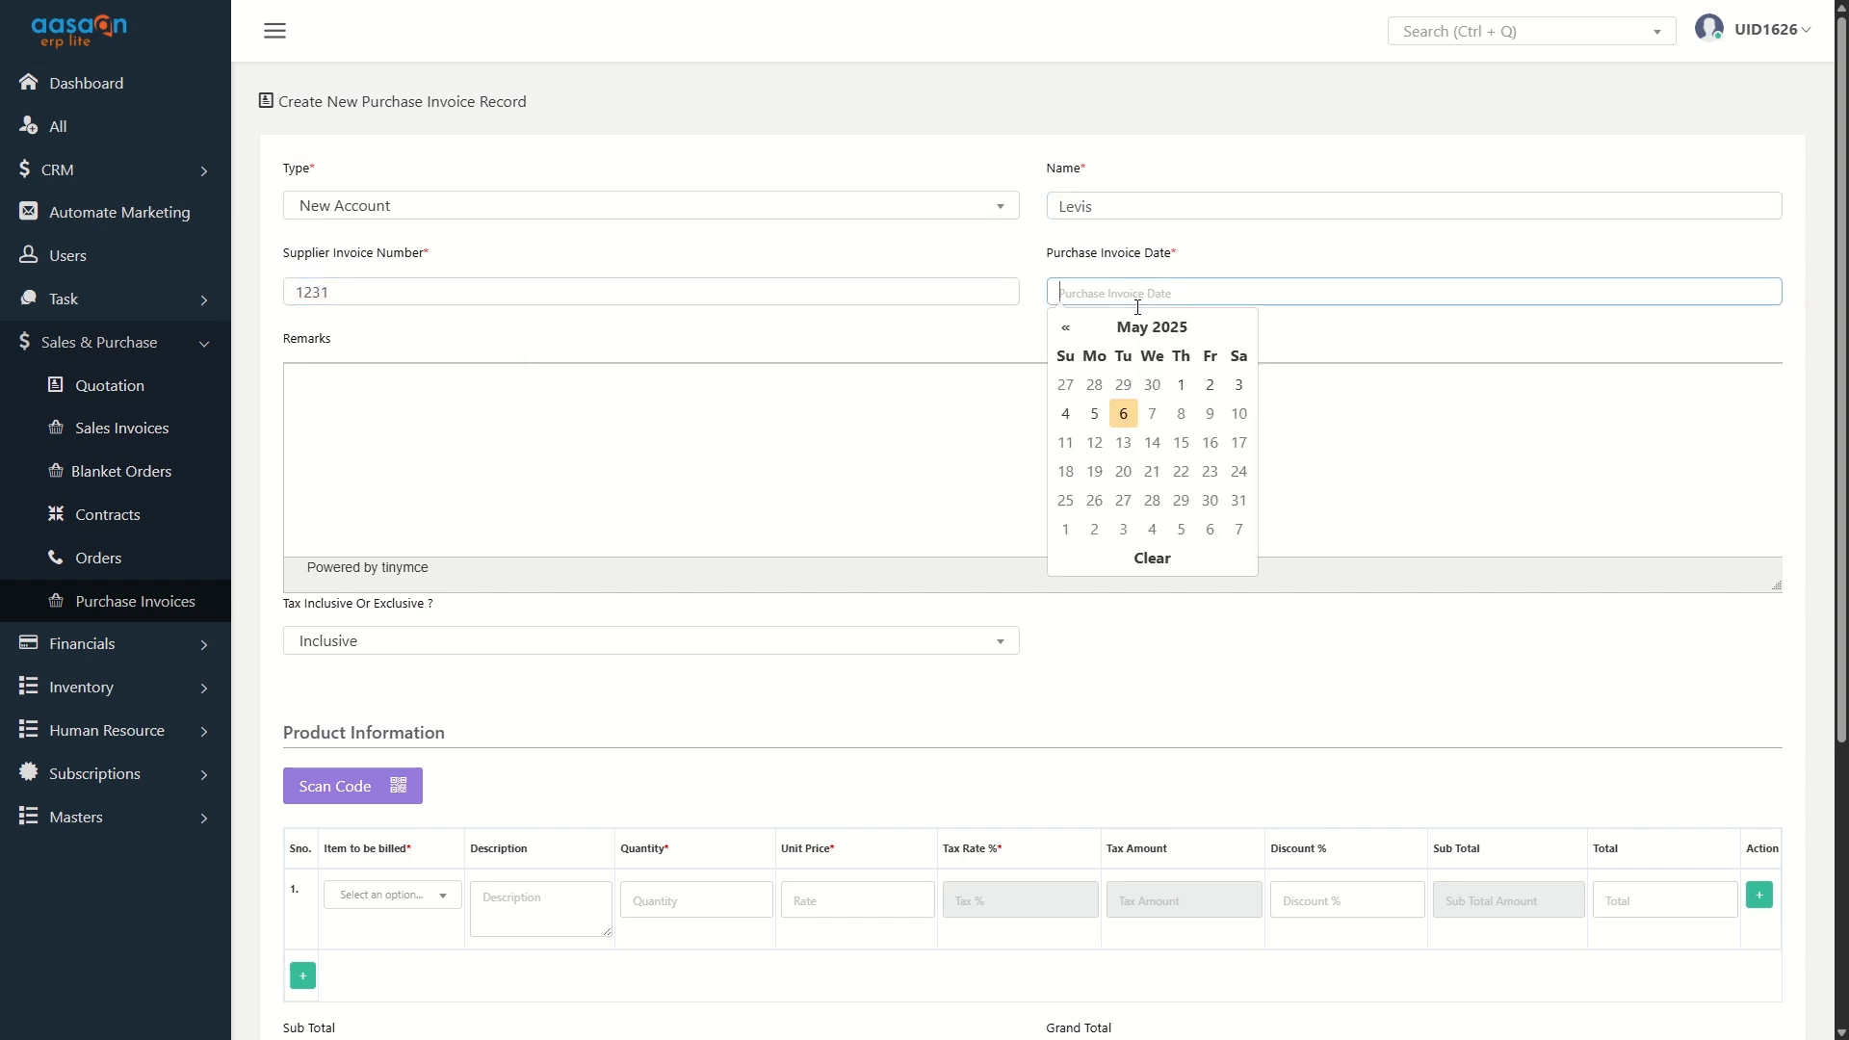
left_click(1124, 413)
Examine the tax inclusive or exclusive options of the invoice without changing the selection
scroll(517, 578, "down", 4)
left_click(363, 258)
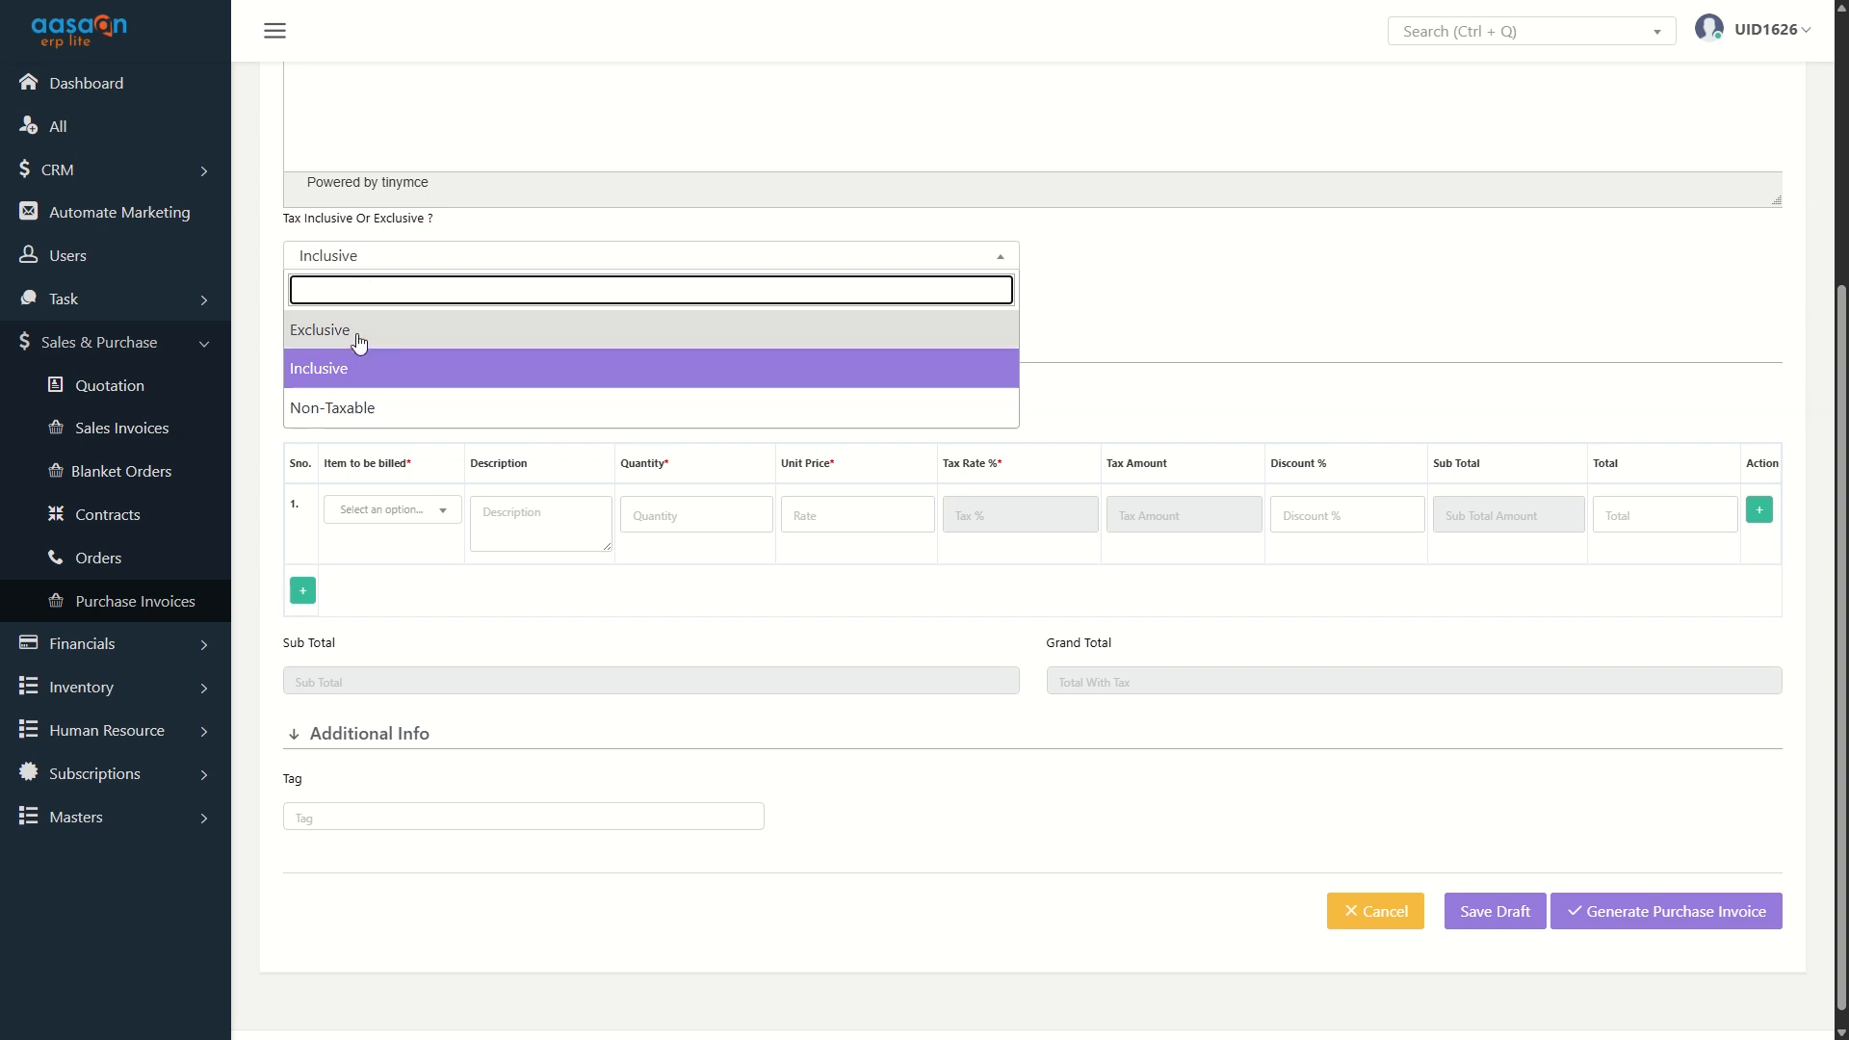
left_click(1183, 343)
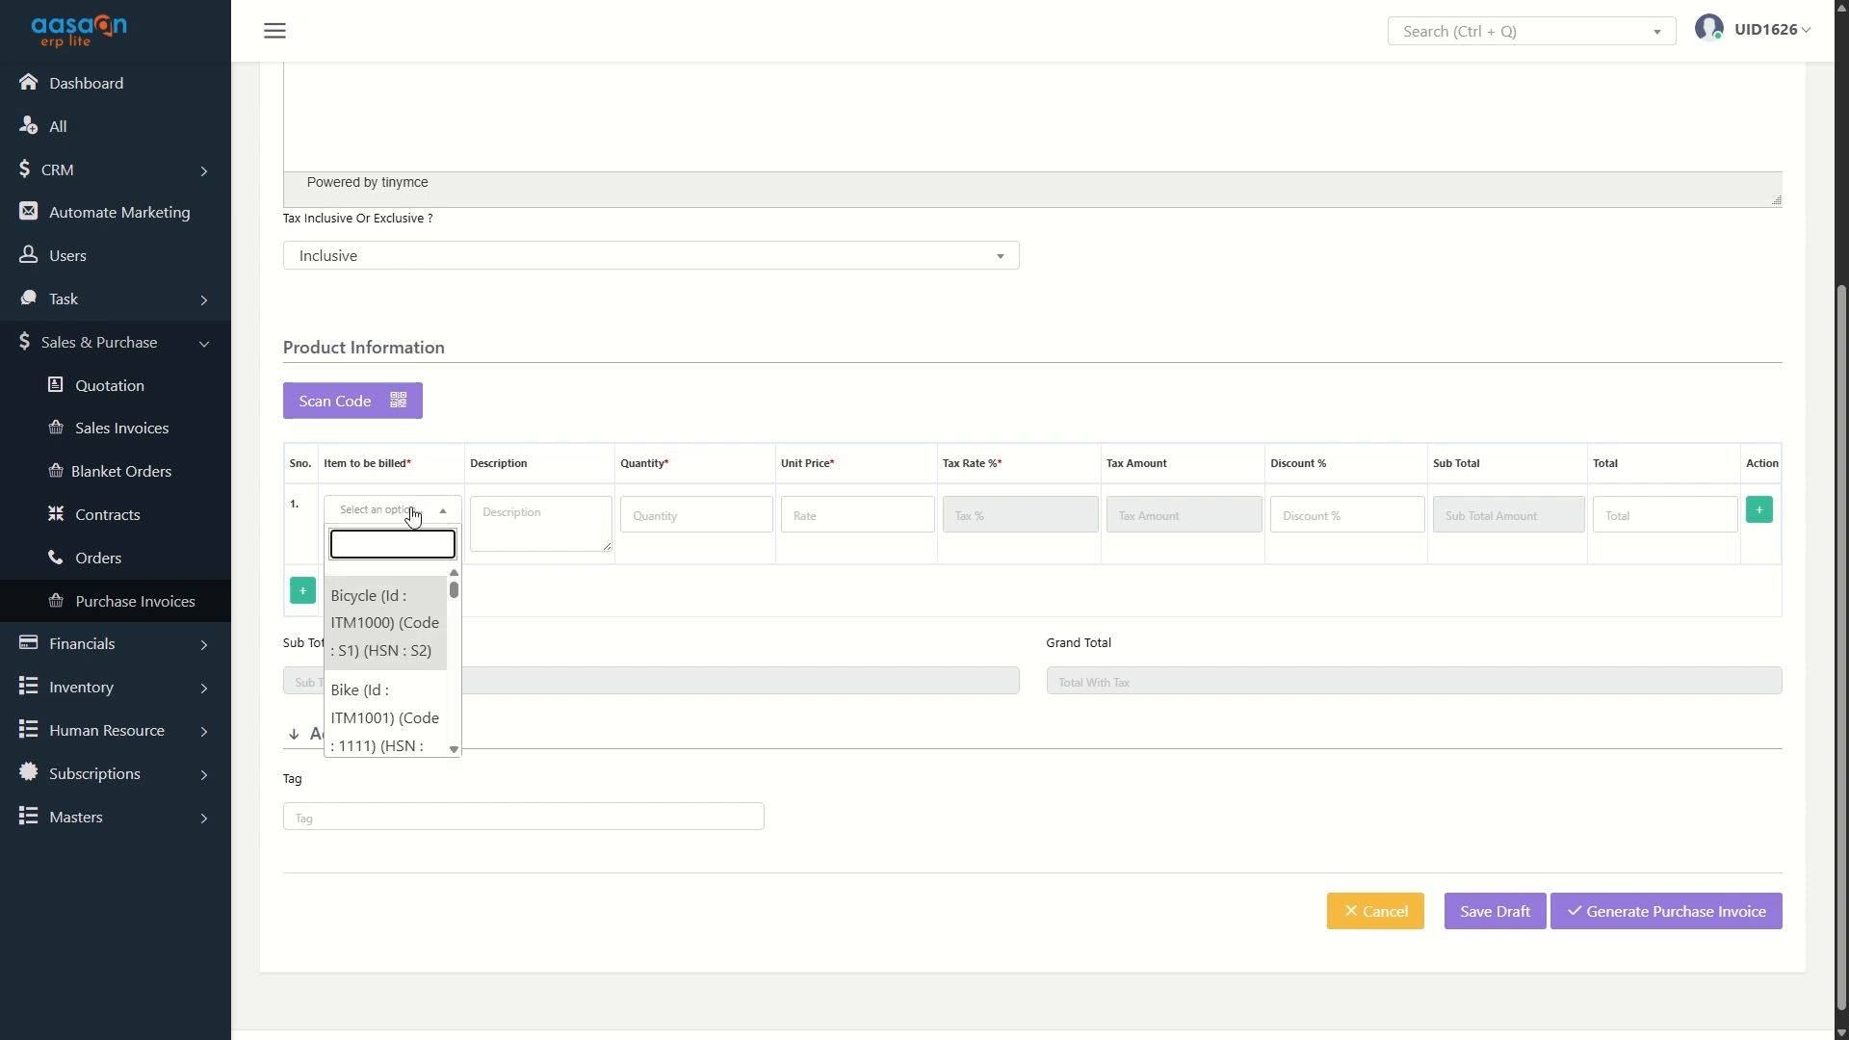
Add Jeans as the item to be billed and enlarge its description box to show the full text
type("jean")
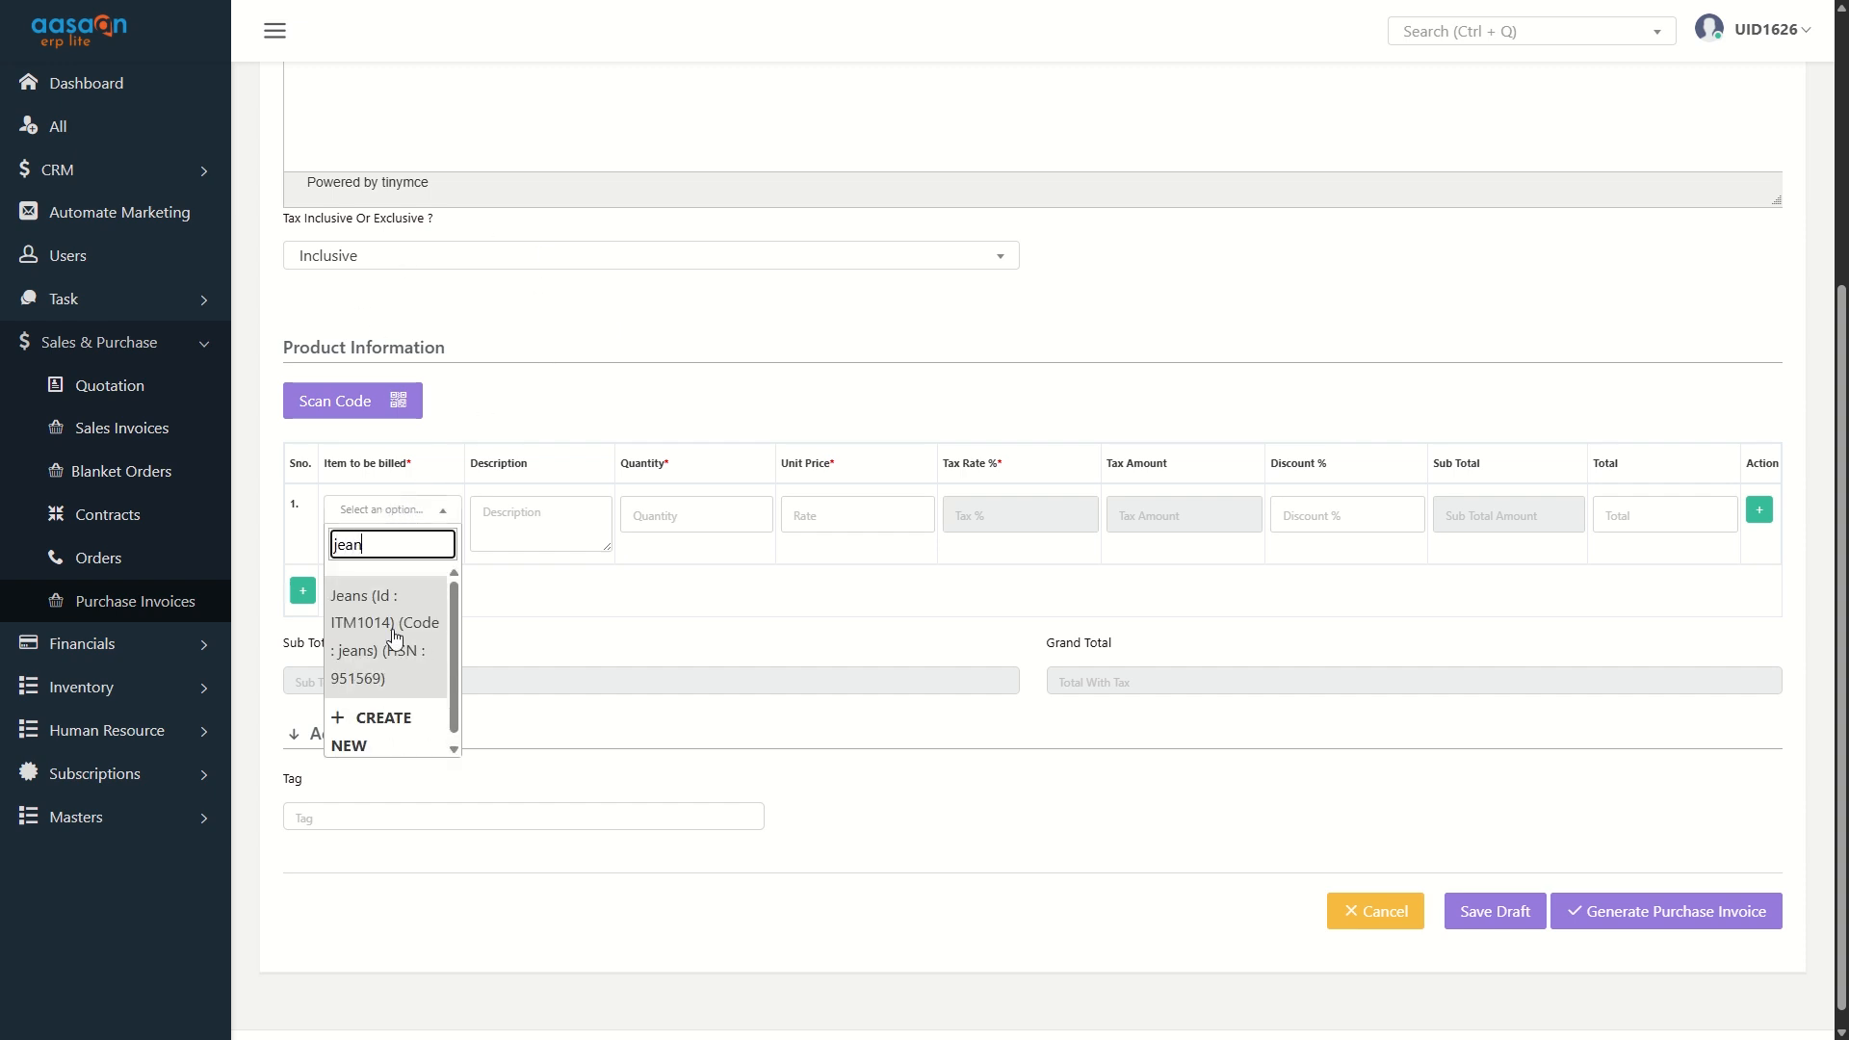
left_click(394, 637)
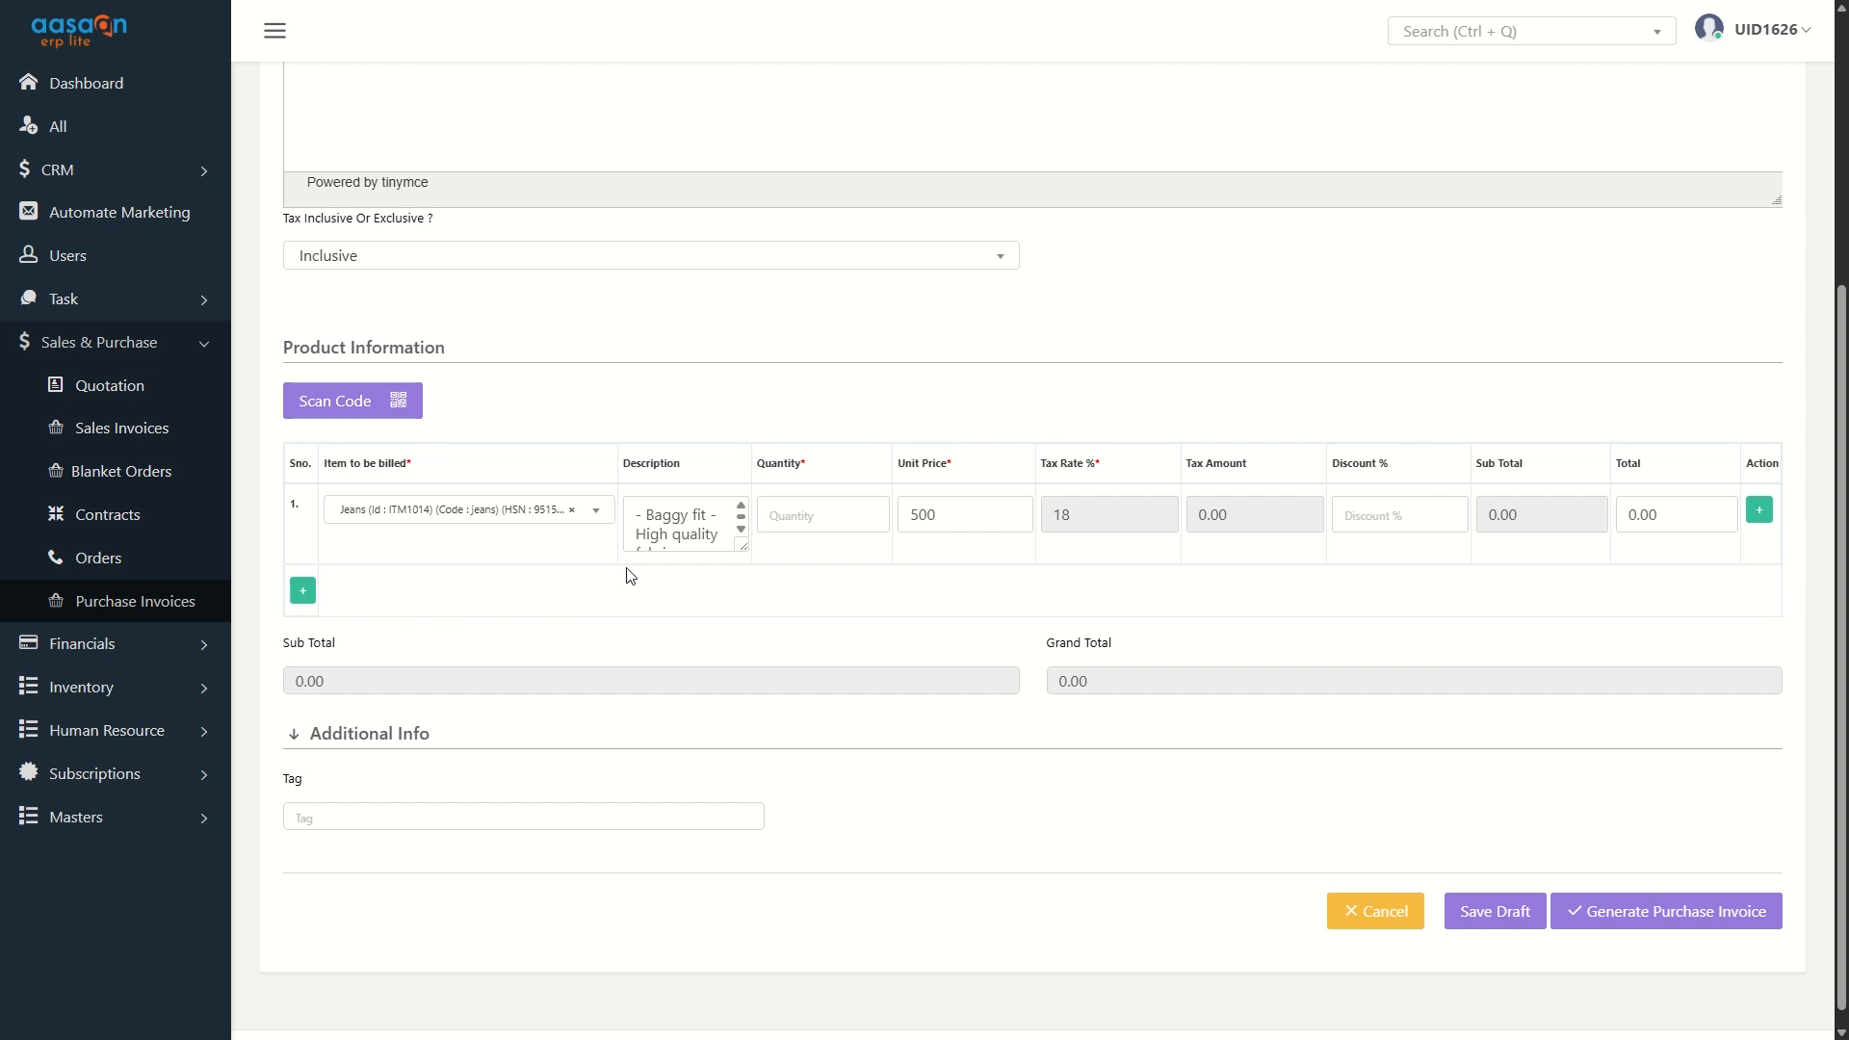
left_click_drag(743, 549, 772, 585)
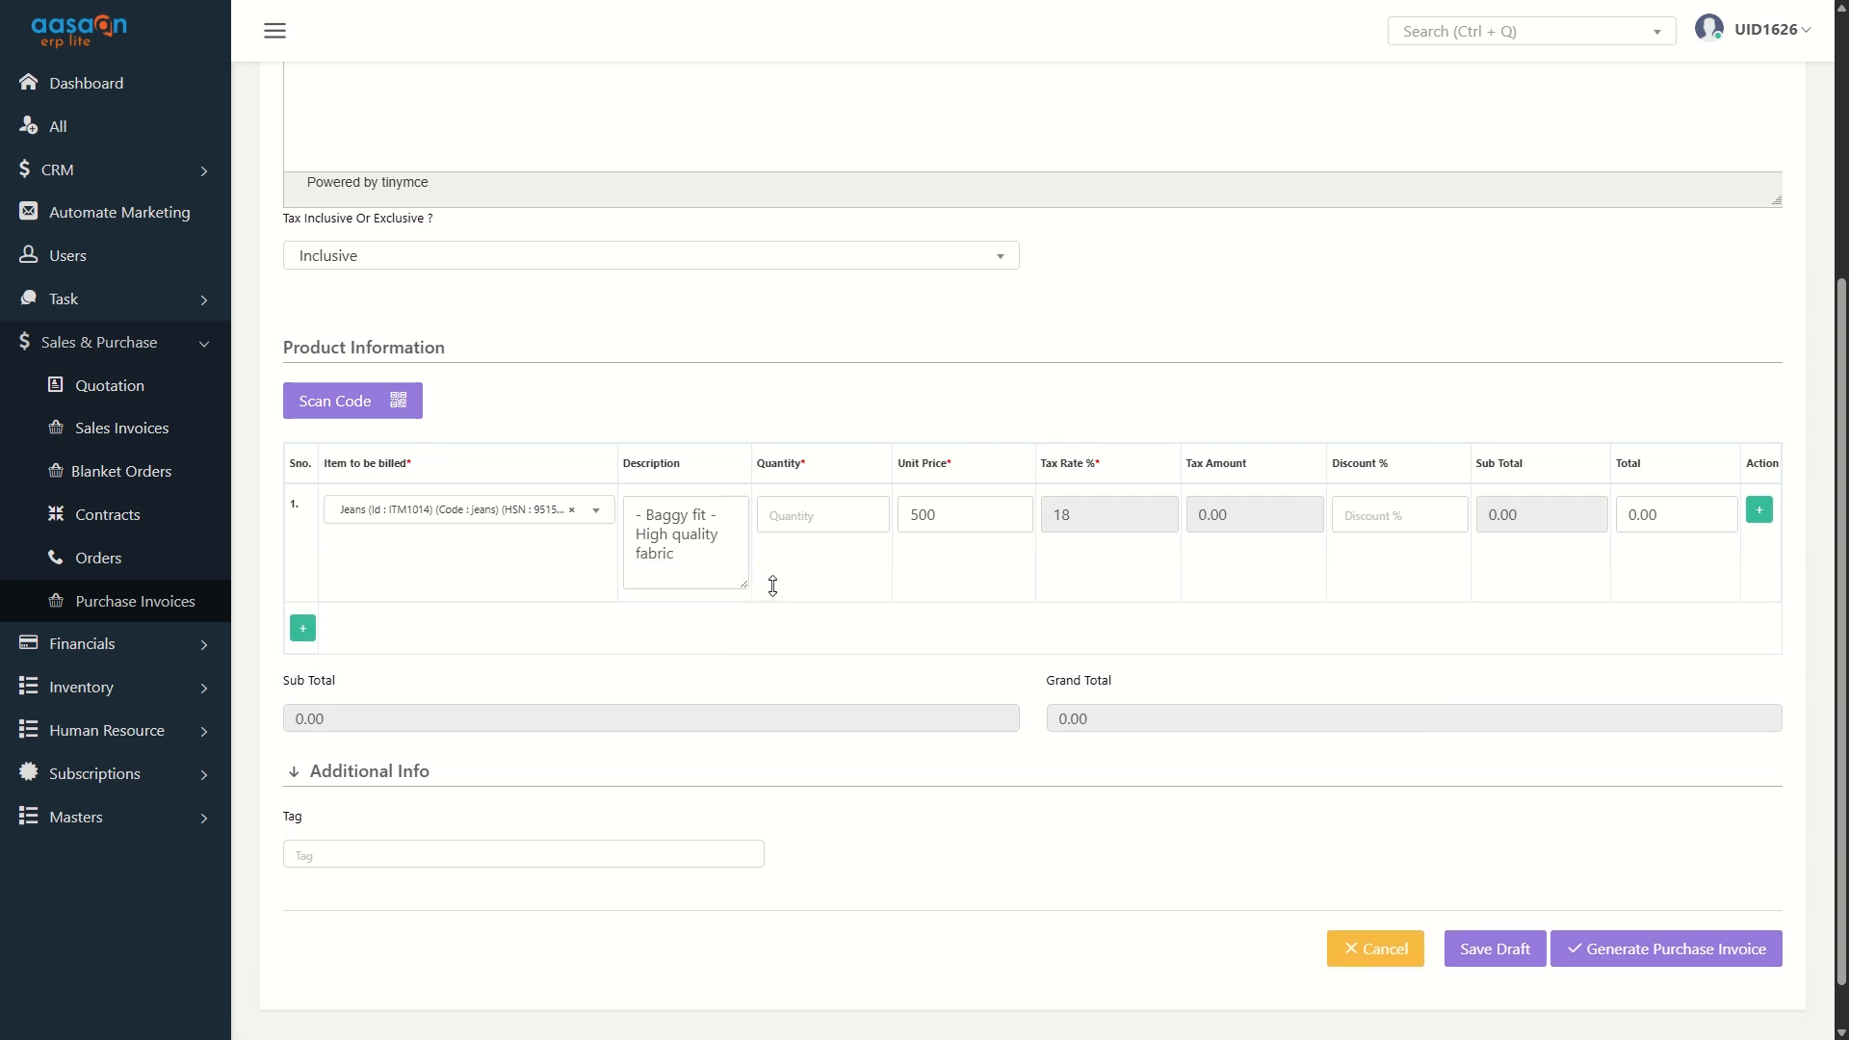
double_click(962, 511)
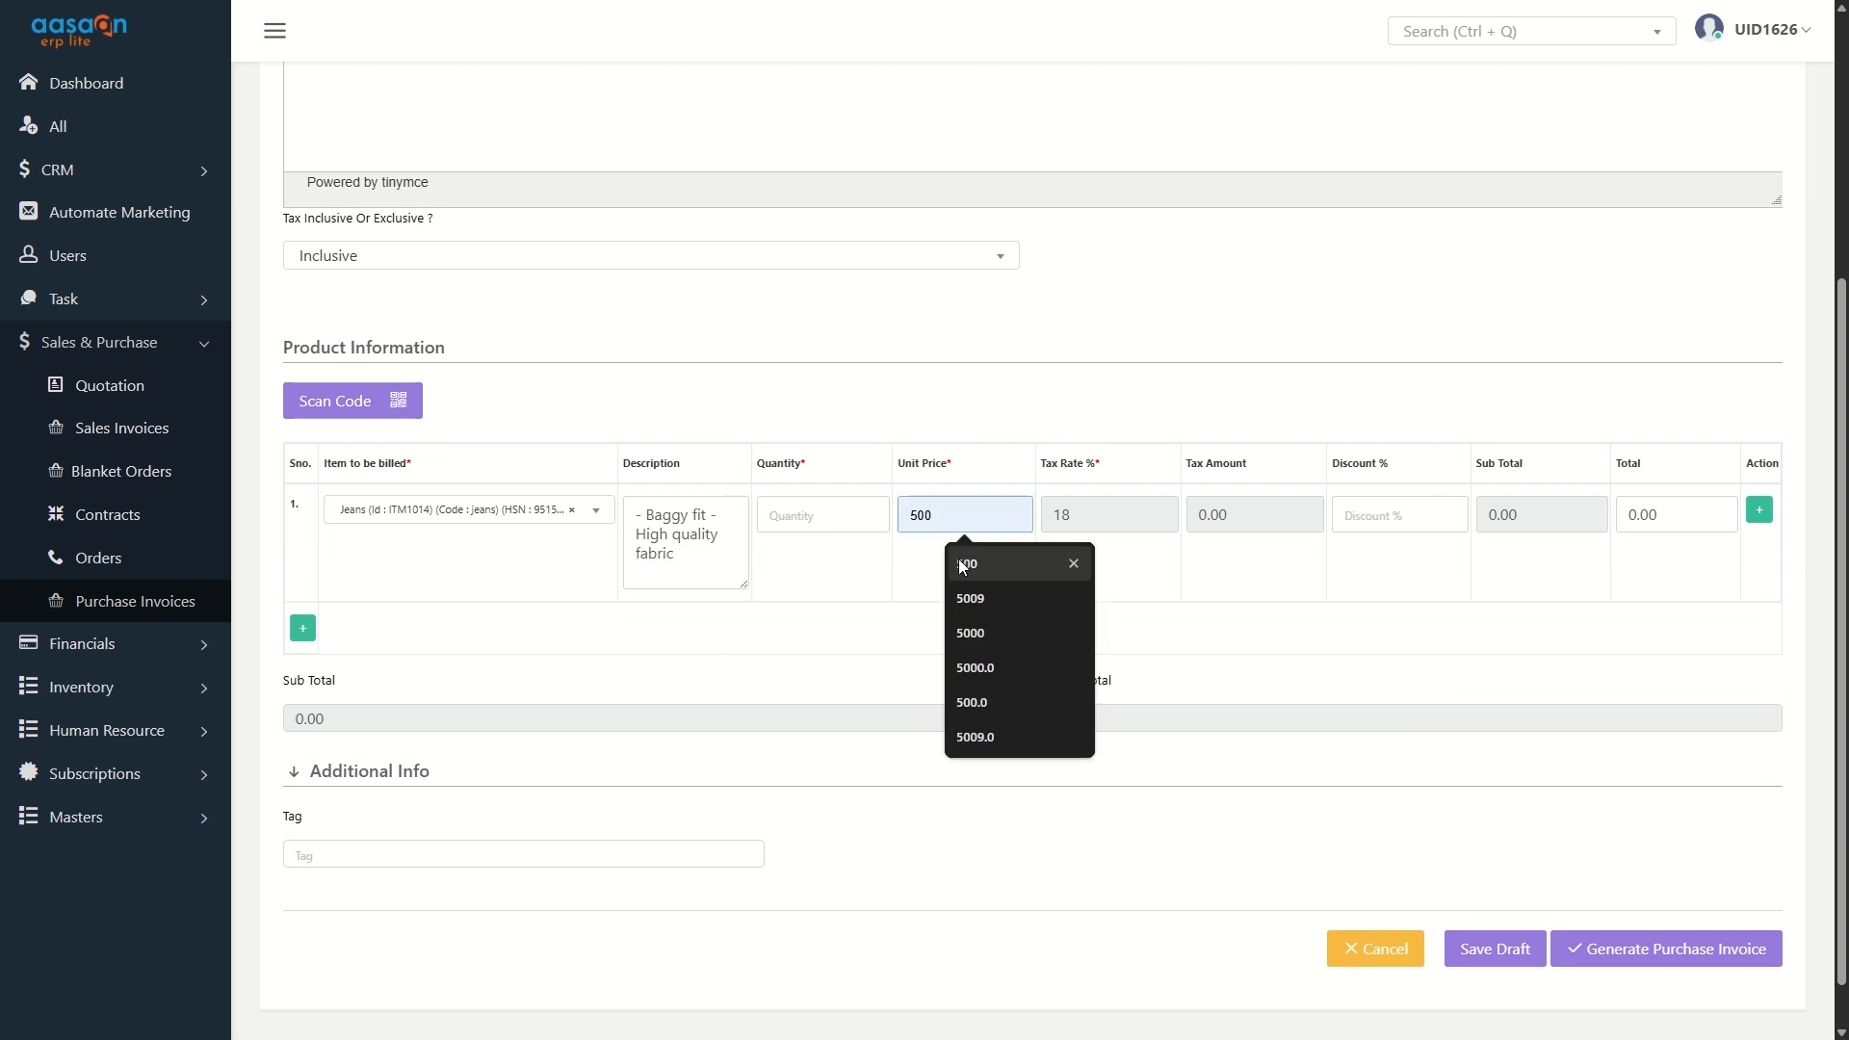
left_click(882, 616)
left_click_drag(926, 515, 919, 515)
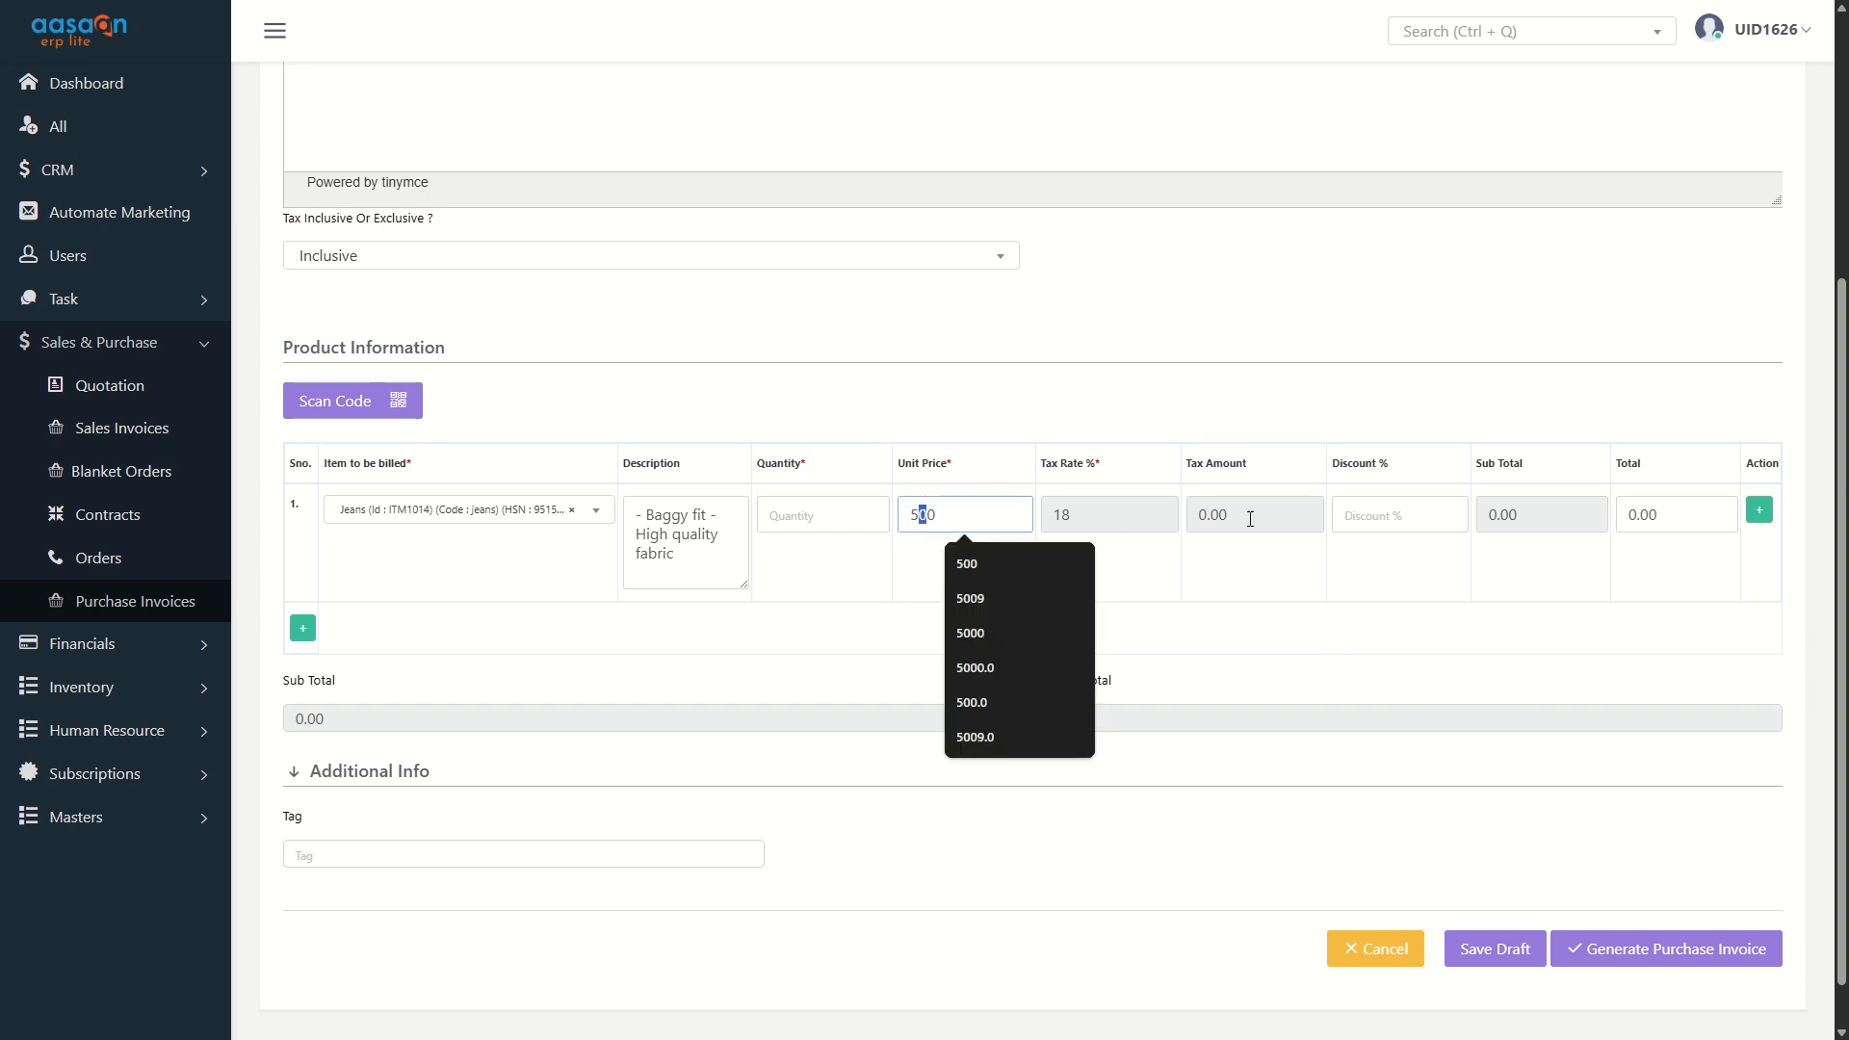
key("Tab")
Set the quantity of the Jeans item to 50
left_click(822, 515)
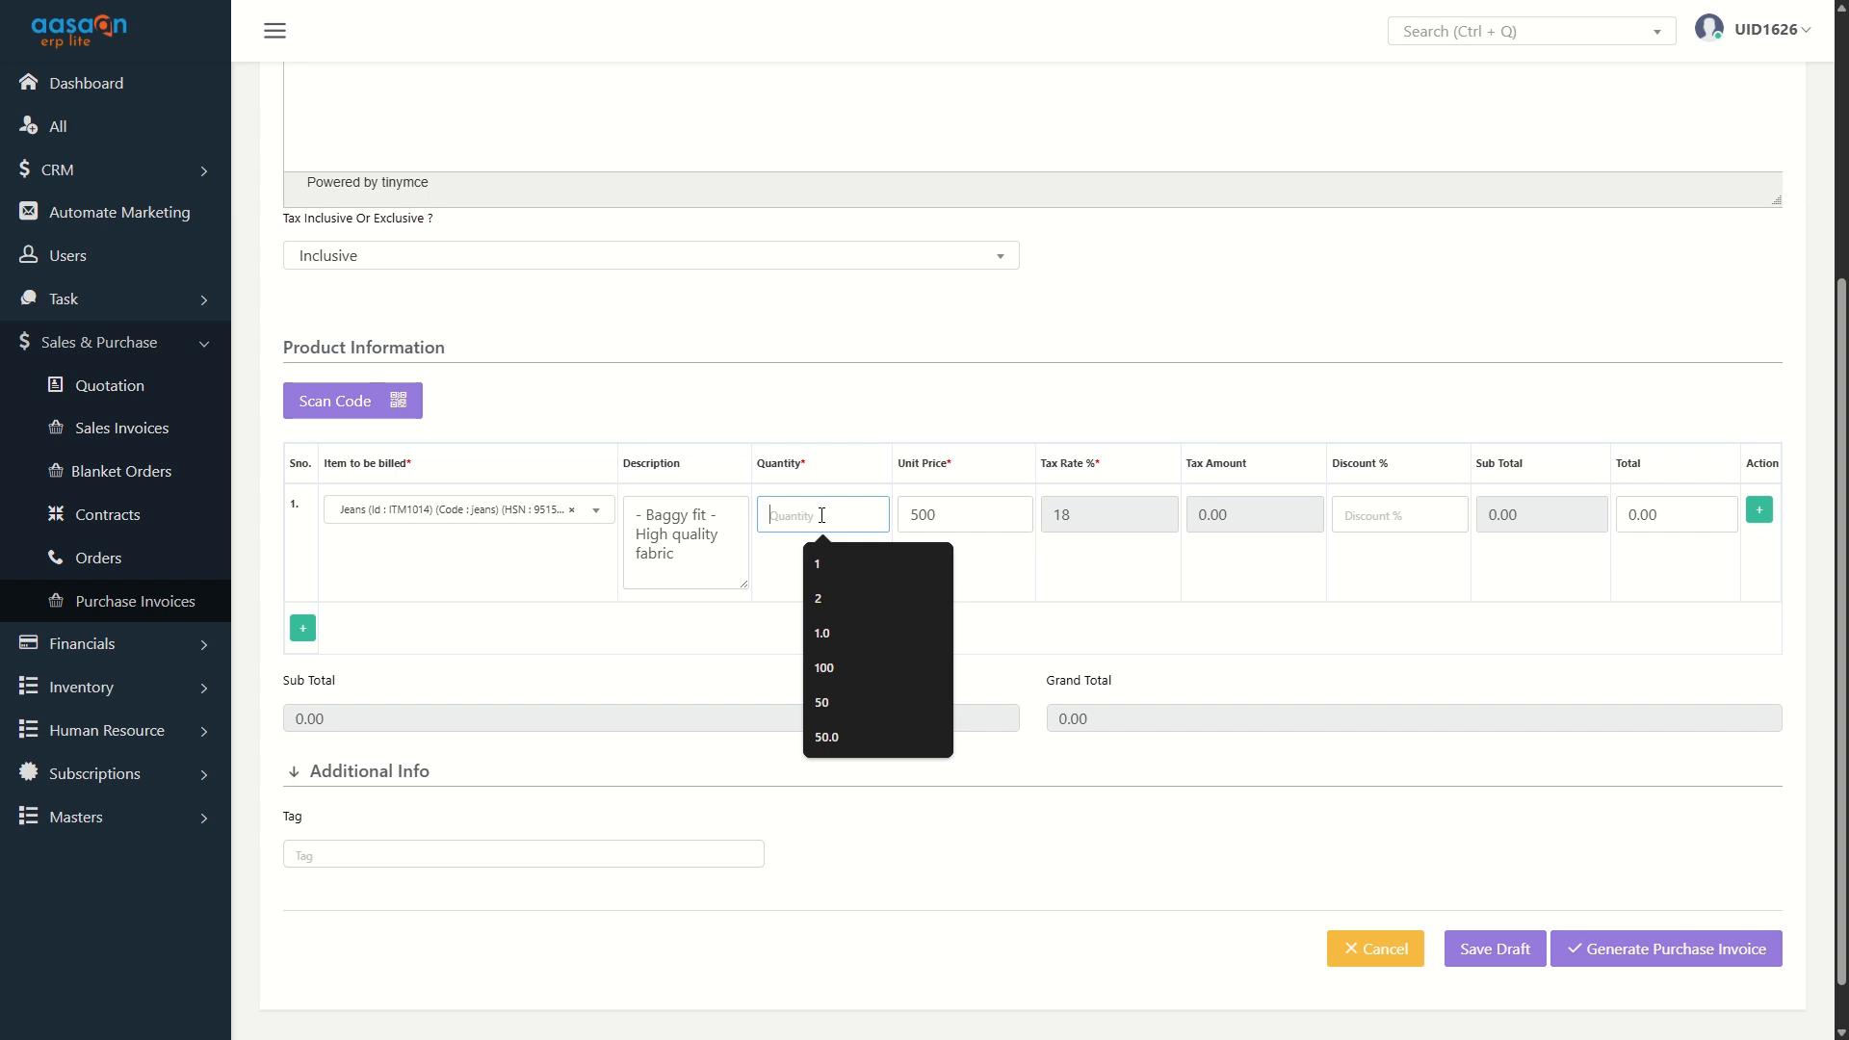
type("5")
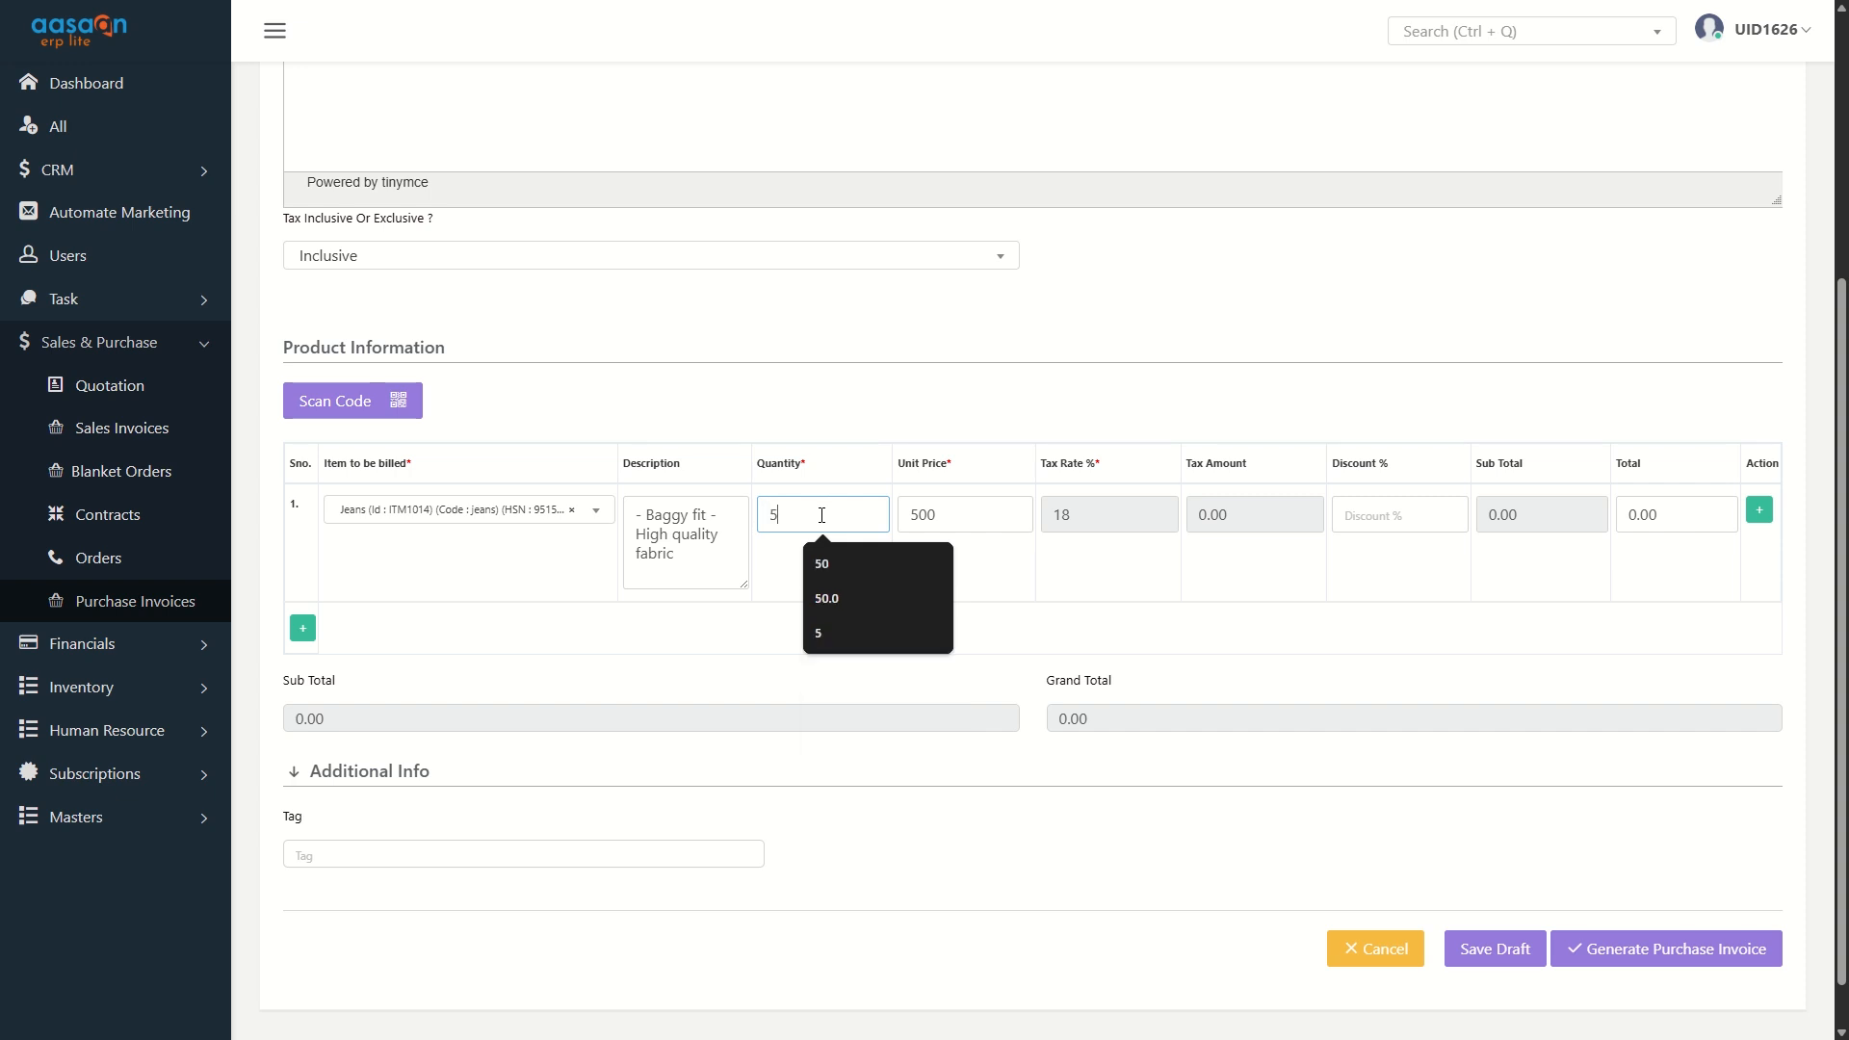
type("0")
left_click(1068, 582)
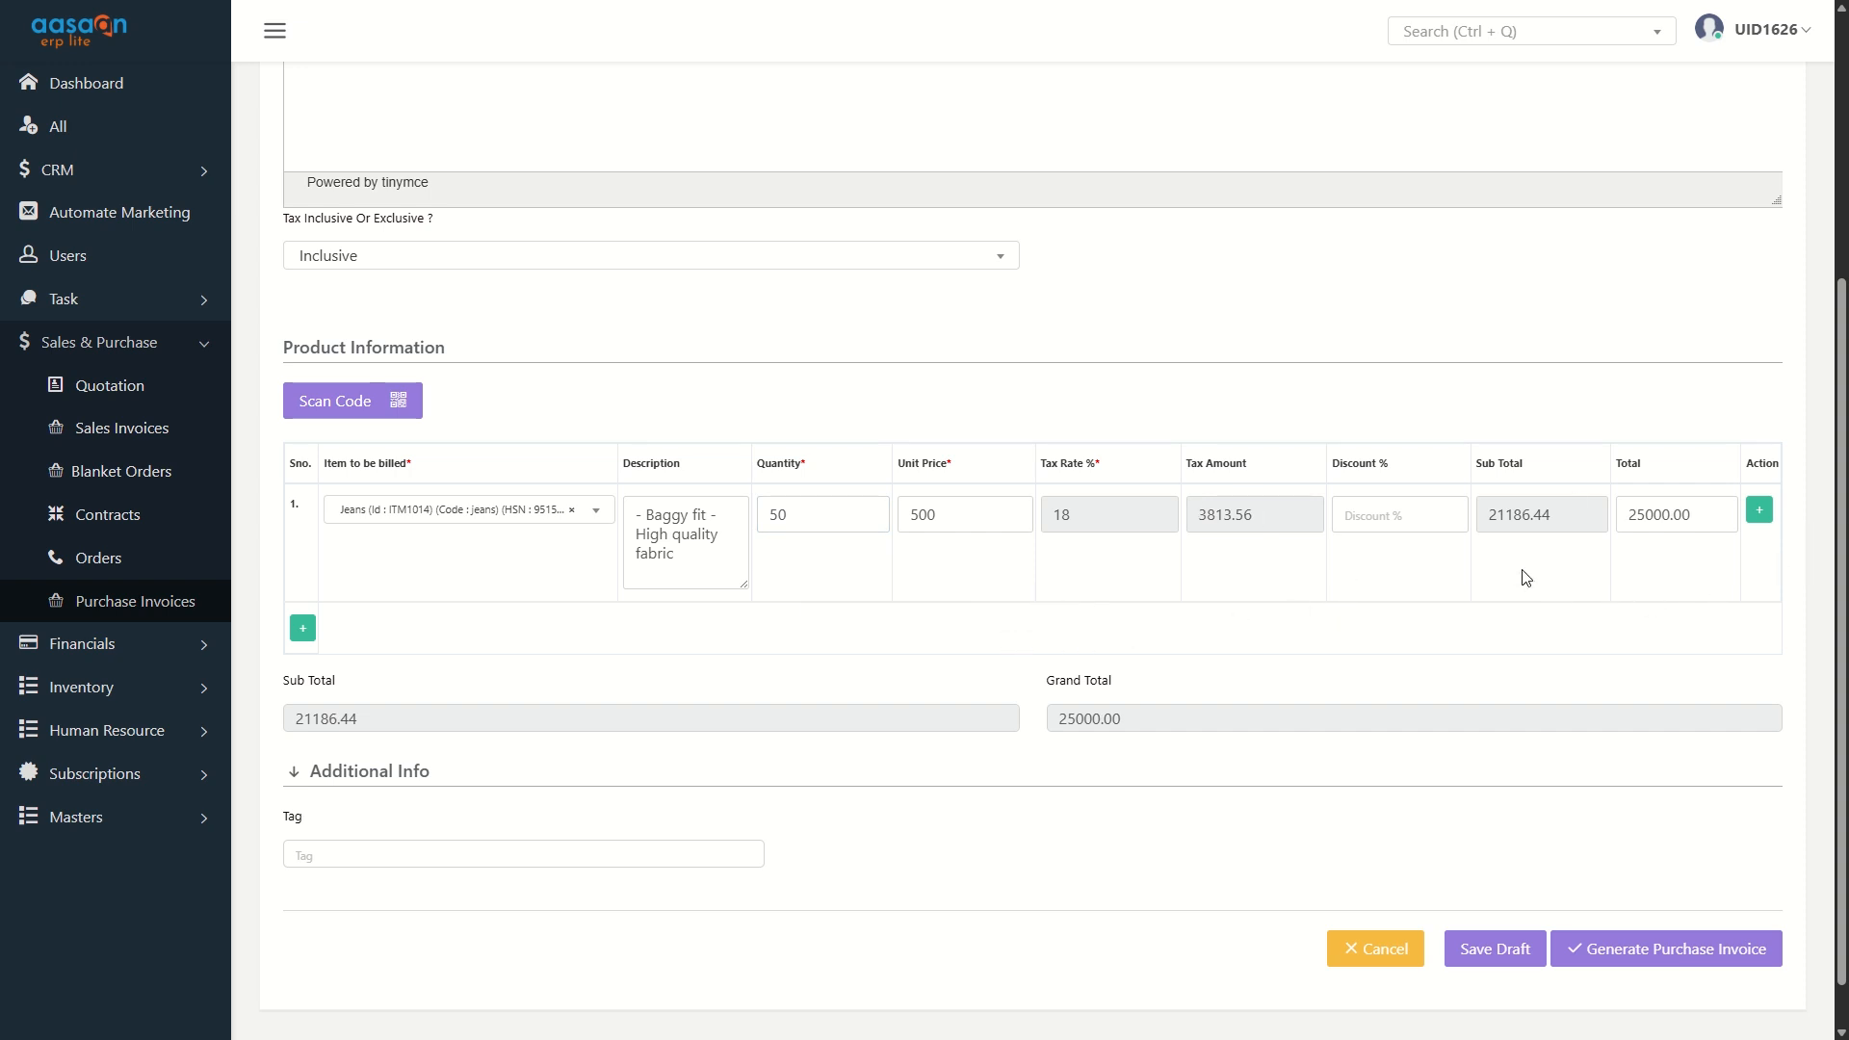
Apply a 5% discount to the Jeans item
left_click(1387, 523)
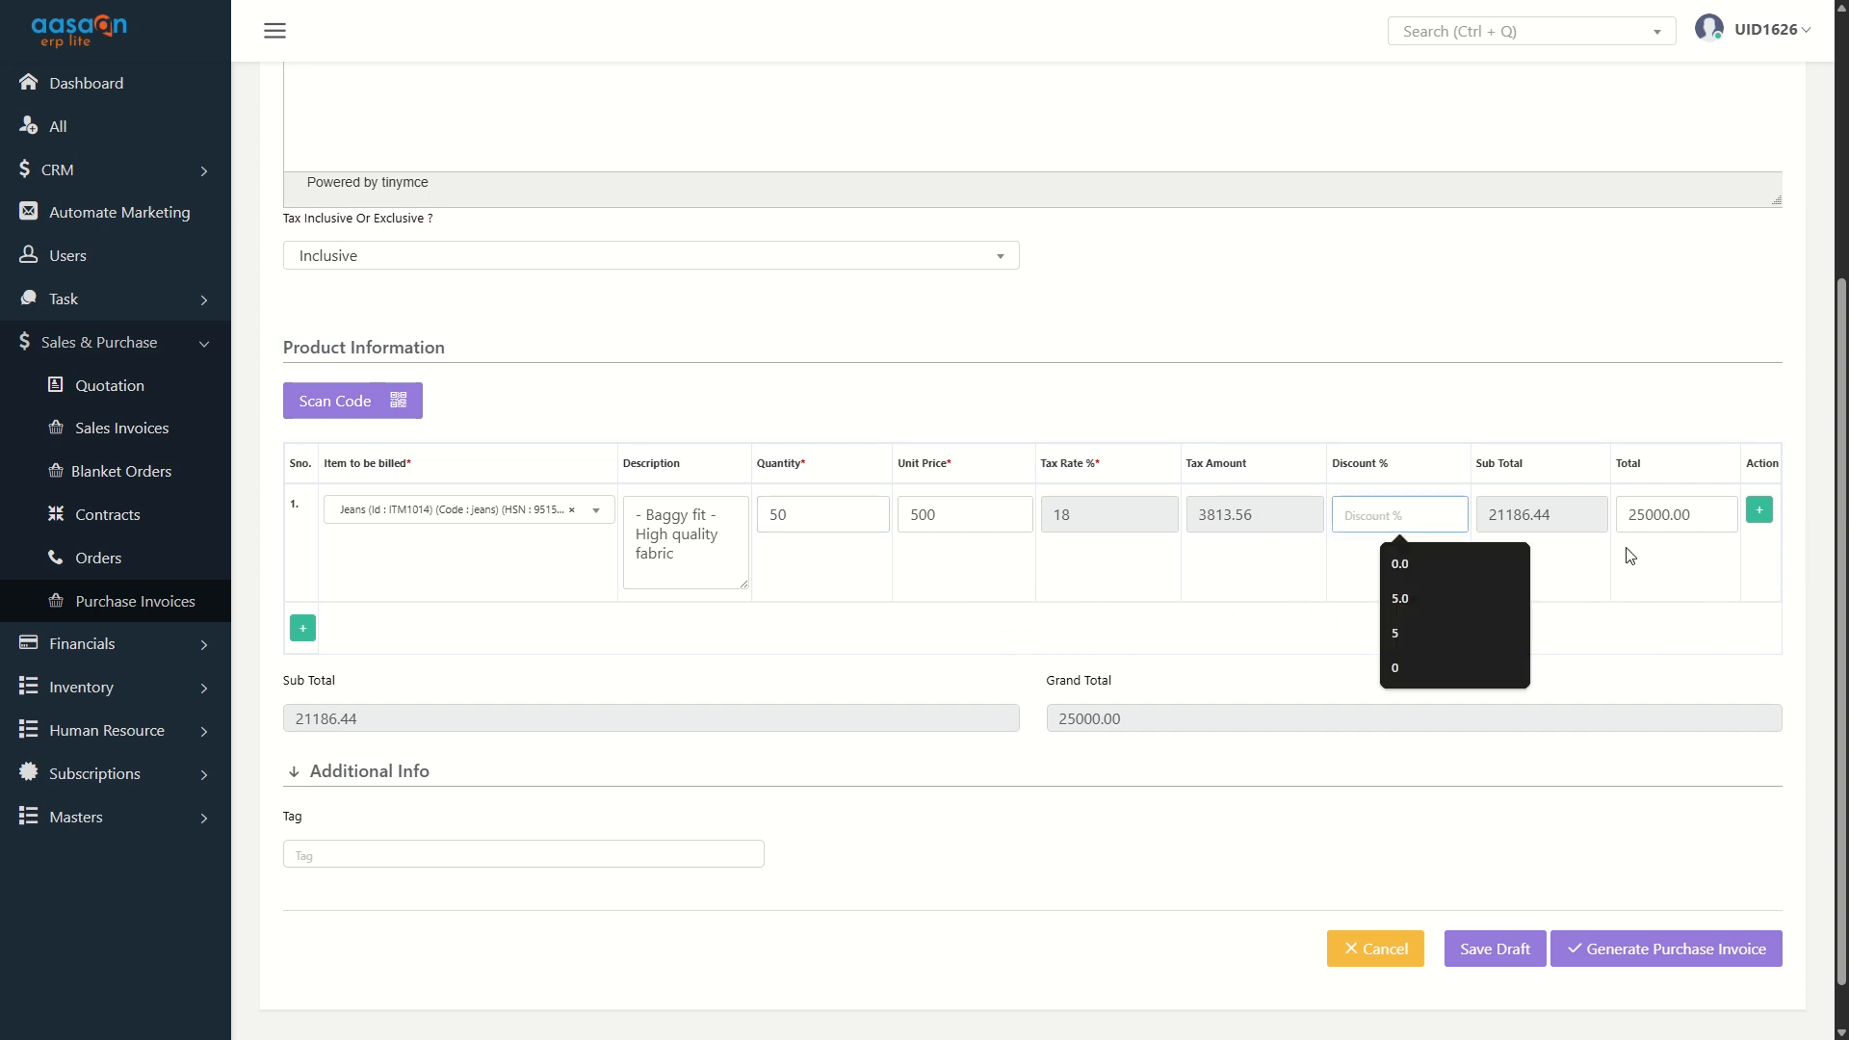
type("5")
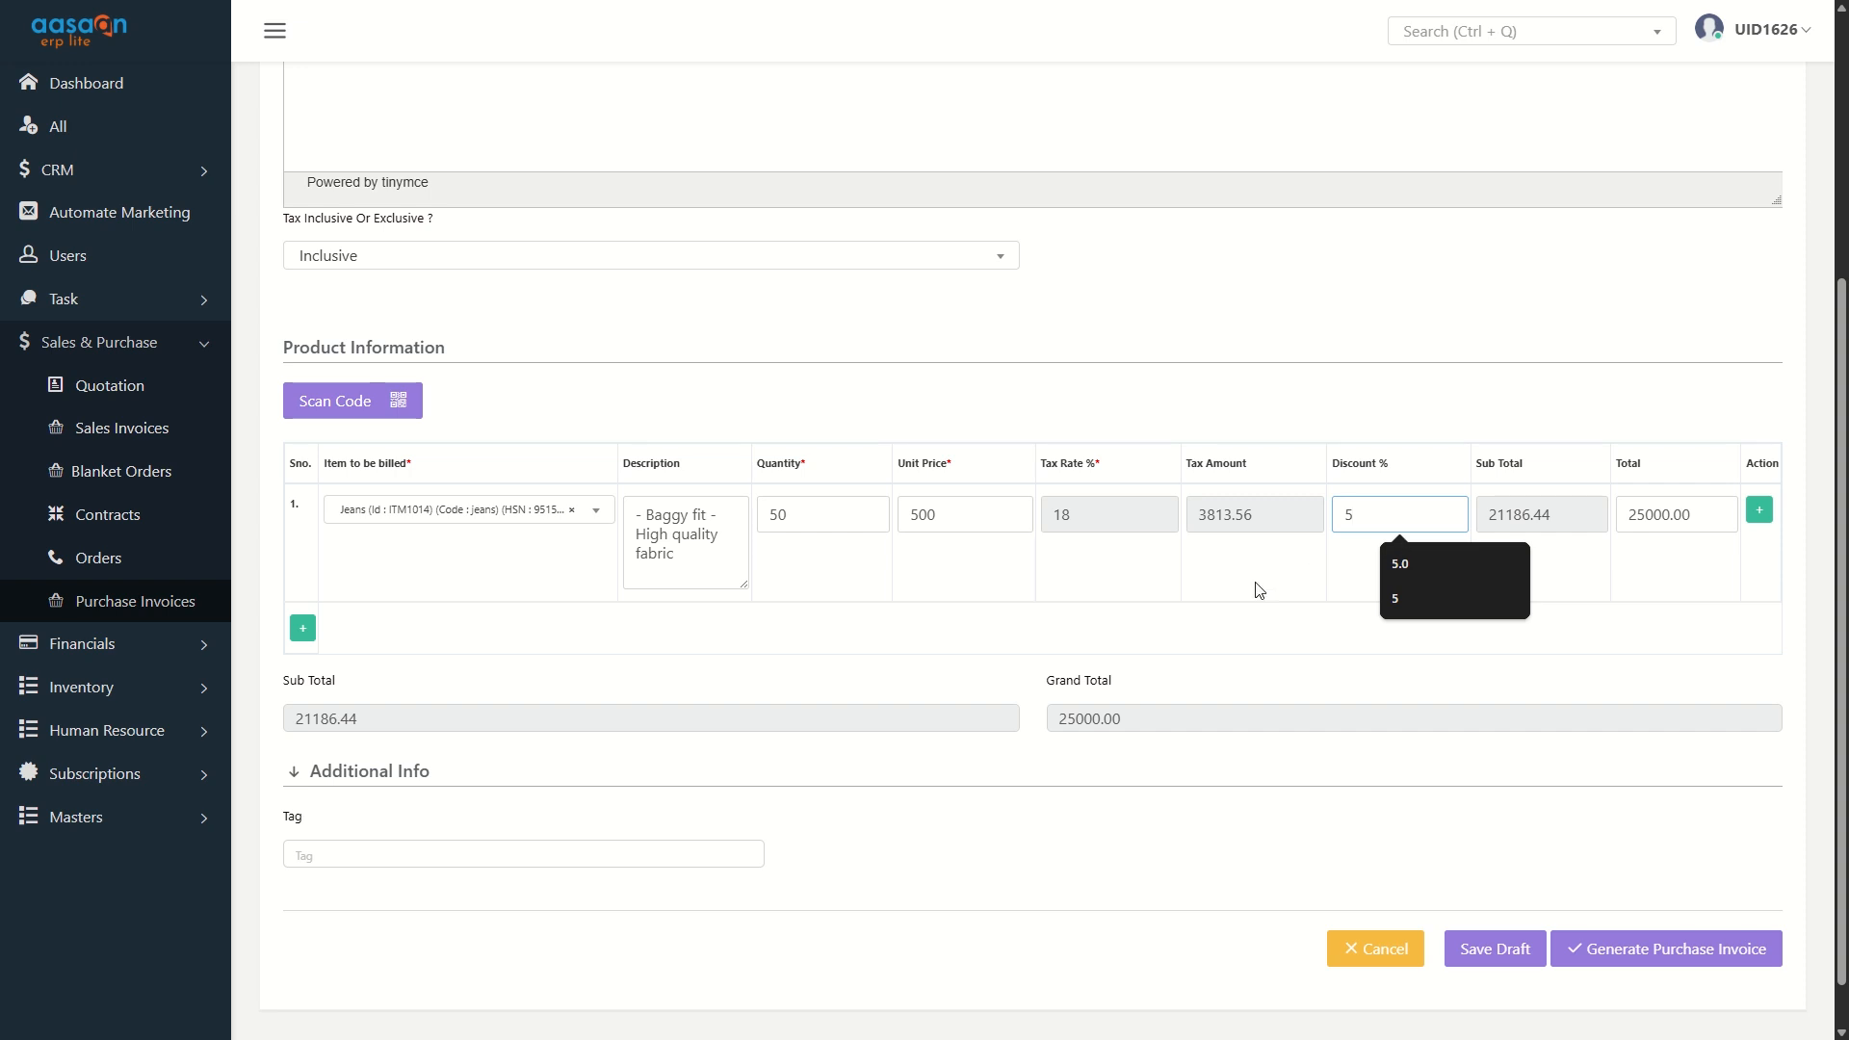
left_click(1241, 610)
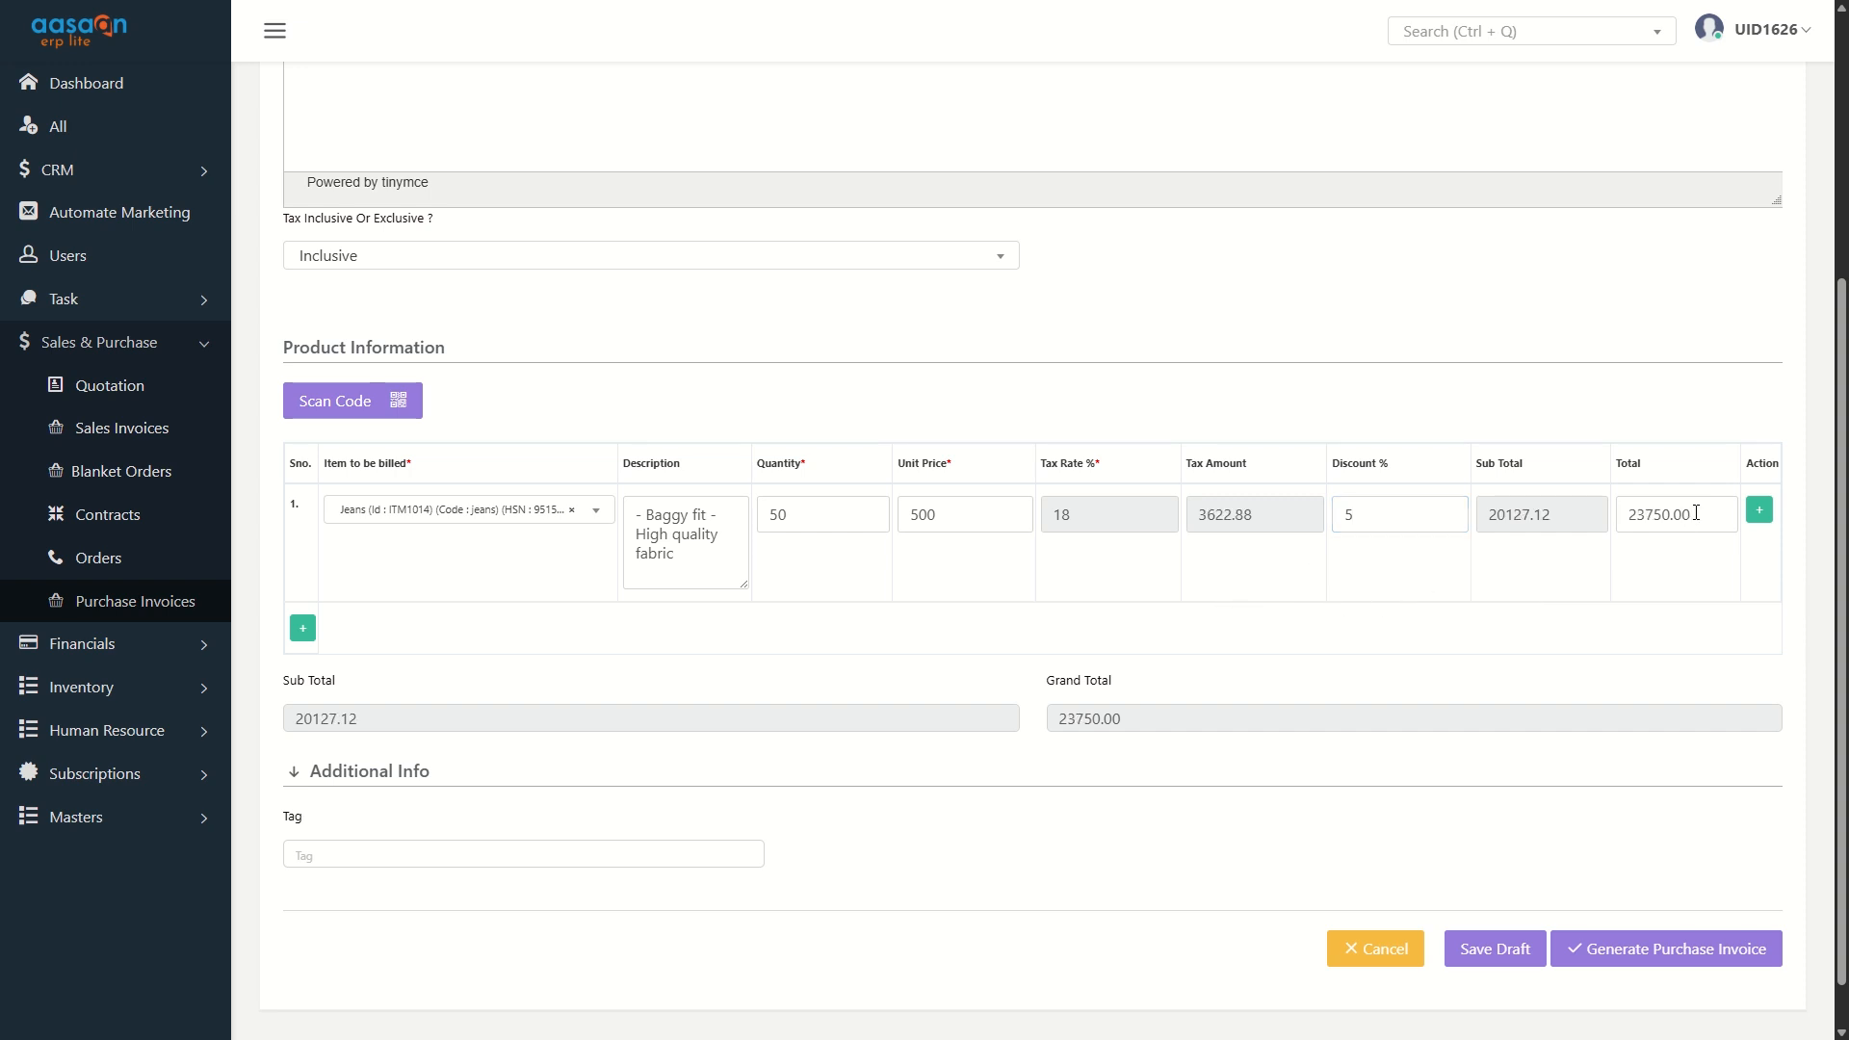
Set the total of the Jeans item to 20750 and check the recalculated unit price
left_click_drag(1671, 511, 1615, 518)
type("20750")
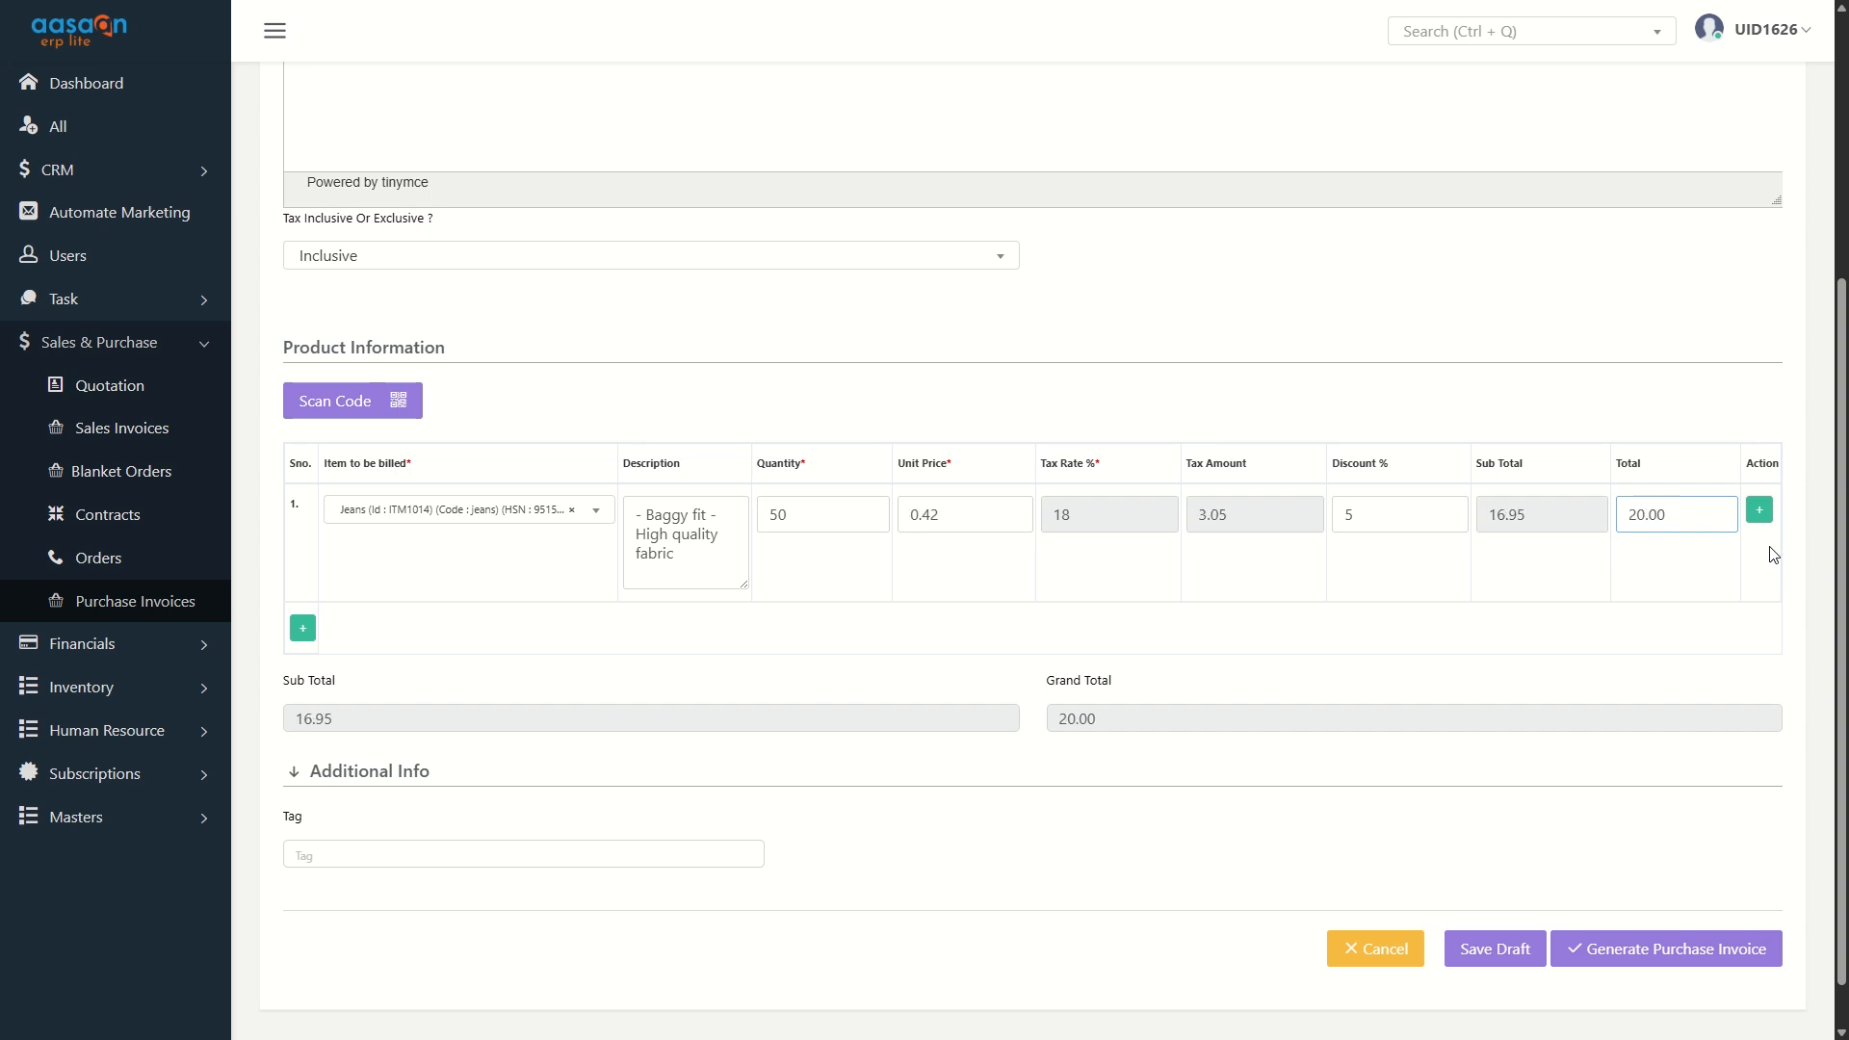
left_click(1619, 628)
double_click(964, 513)
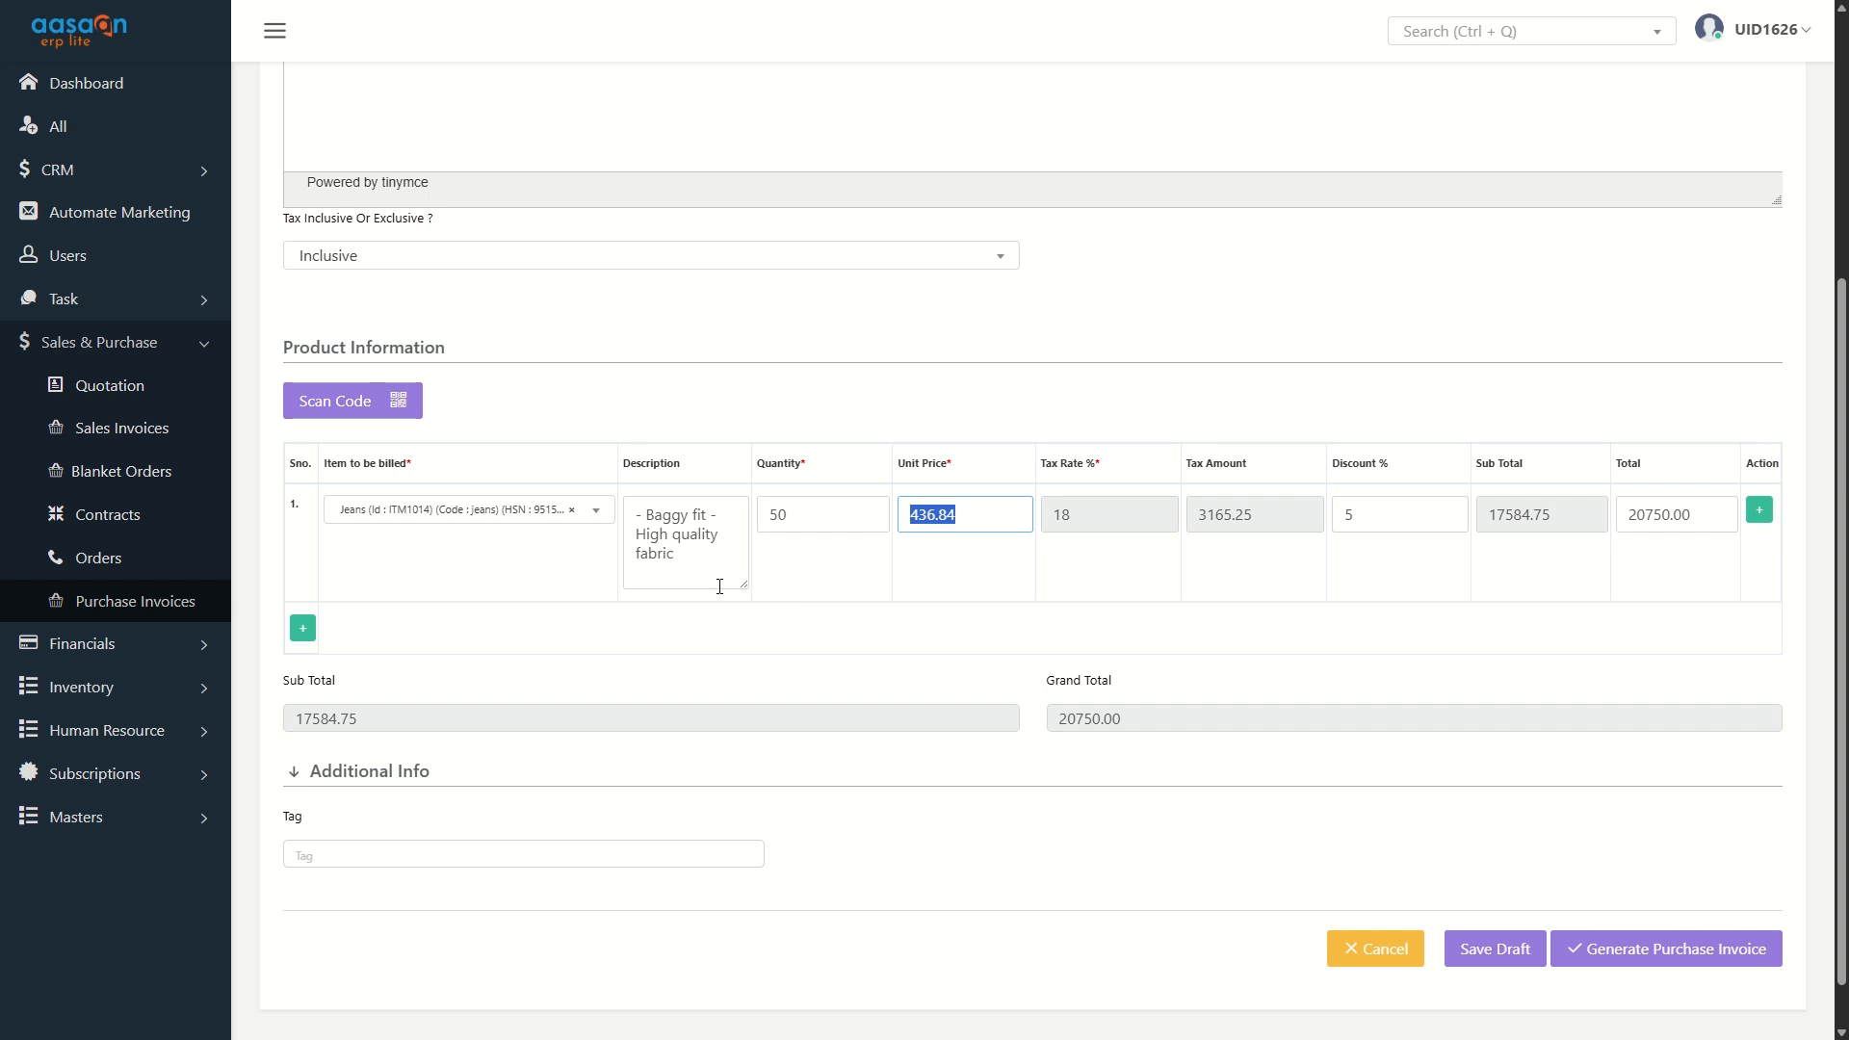
left_click(1093, 623)
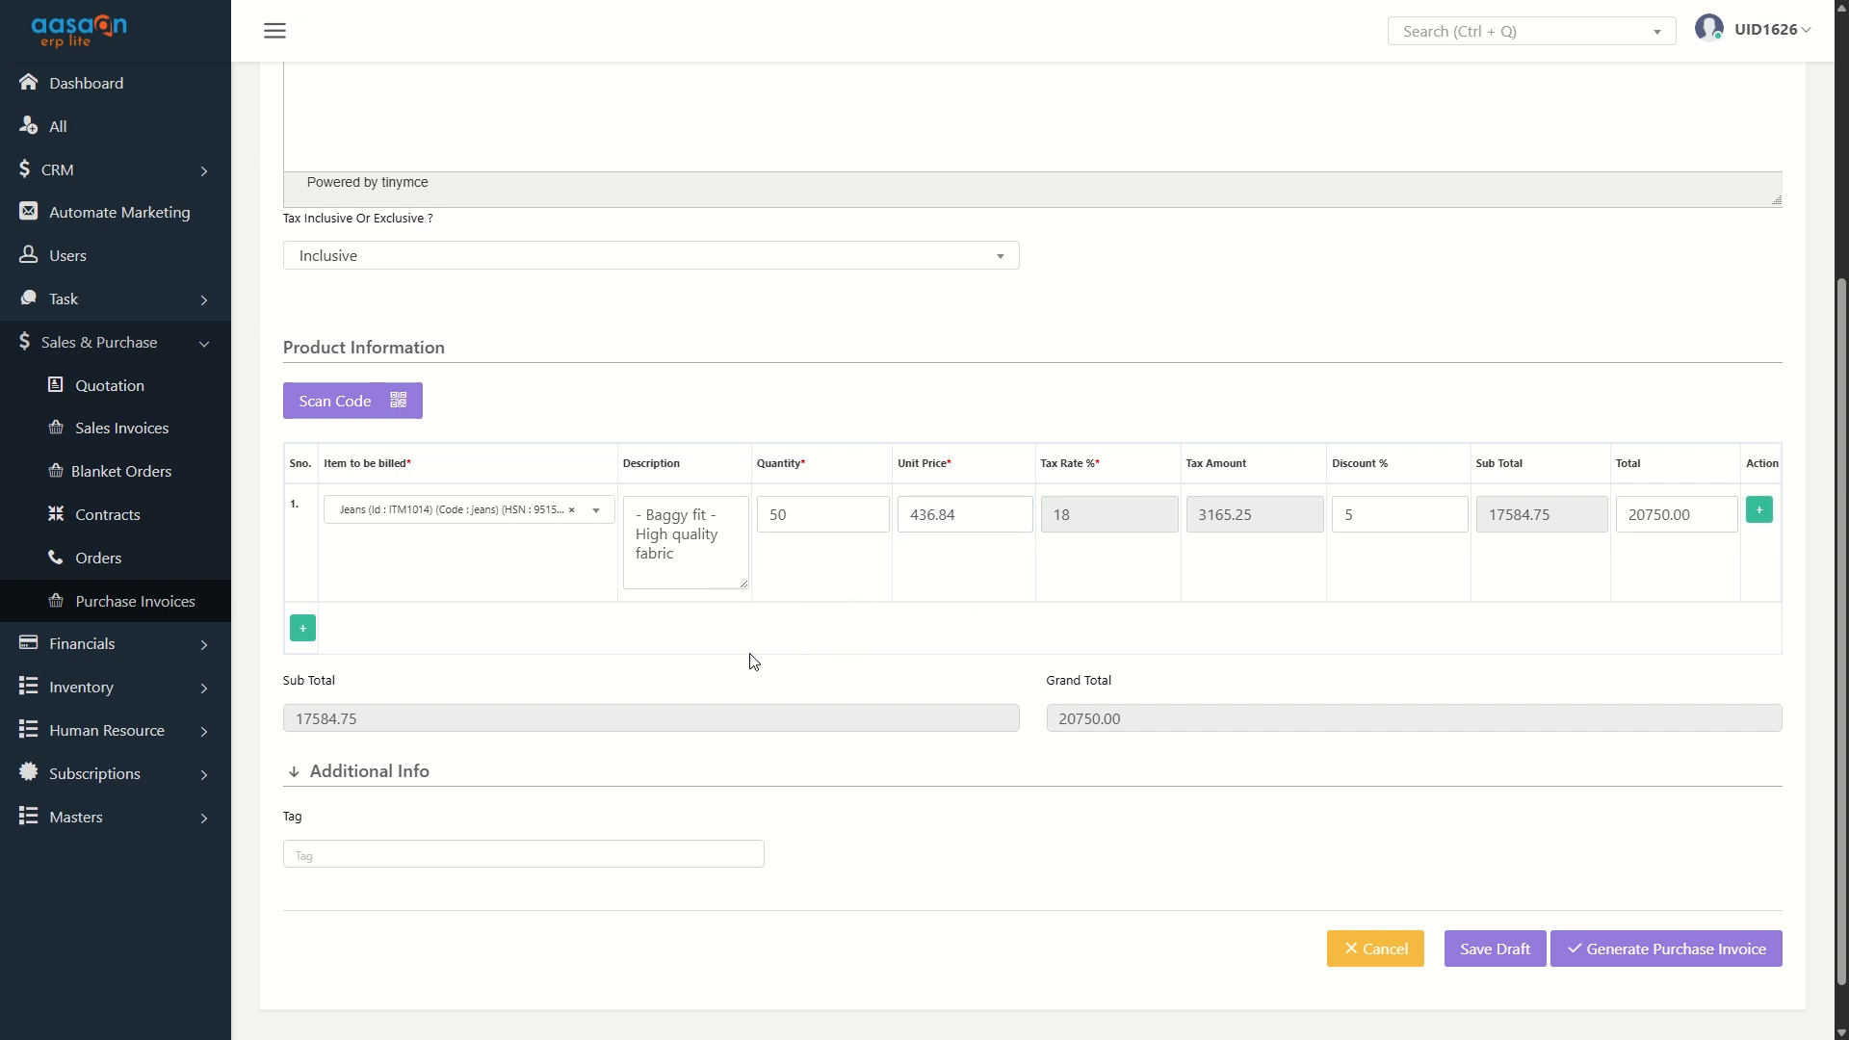
Add two empty rows to the product table and remove both of them
left_click(303, 628)
left_click(302, 710)
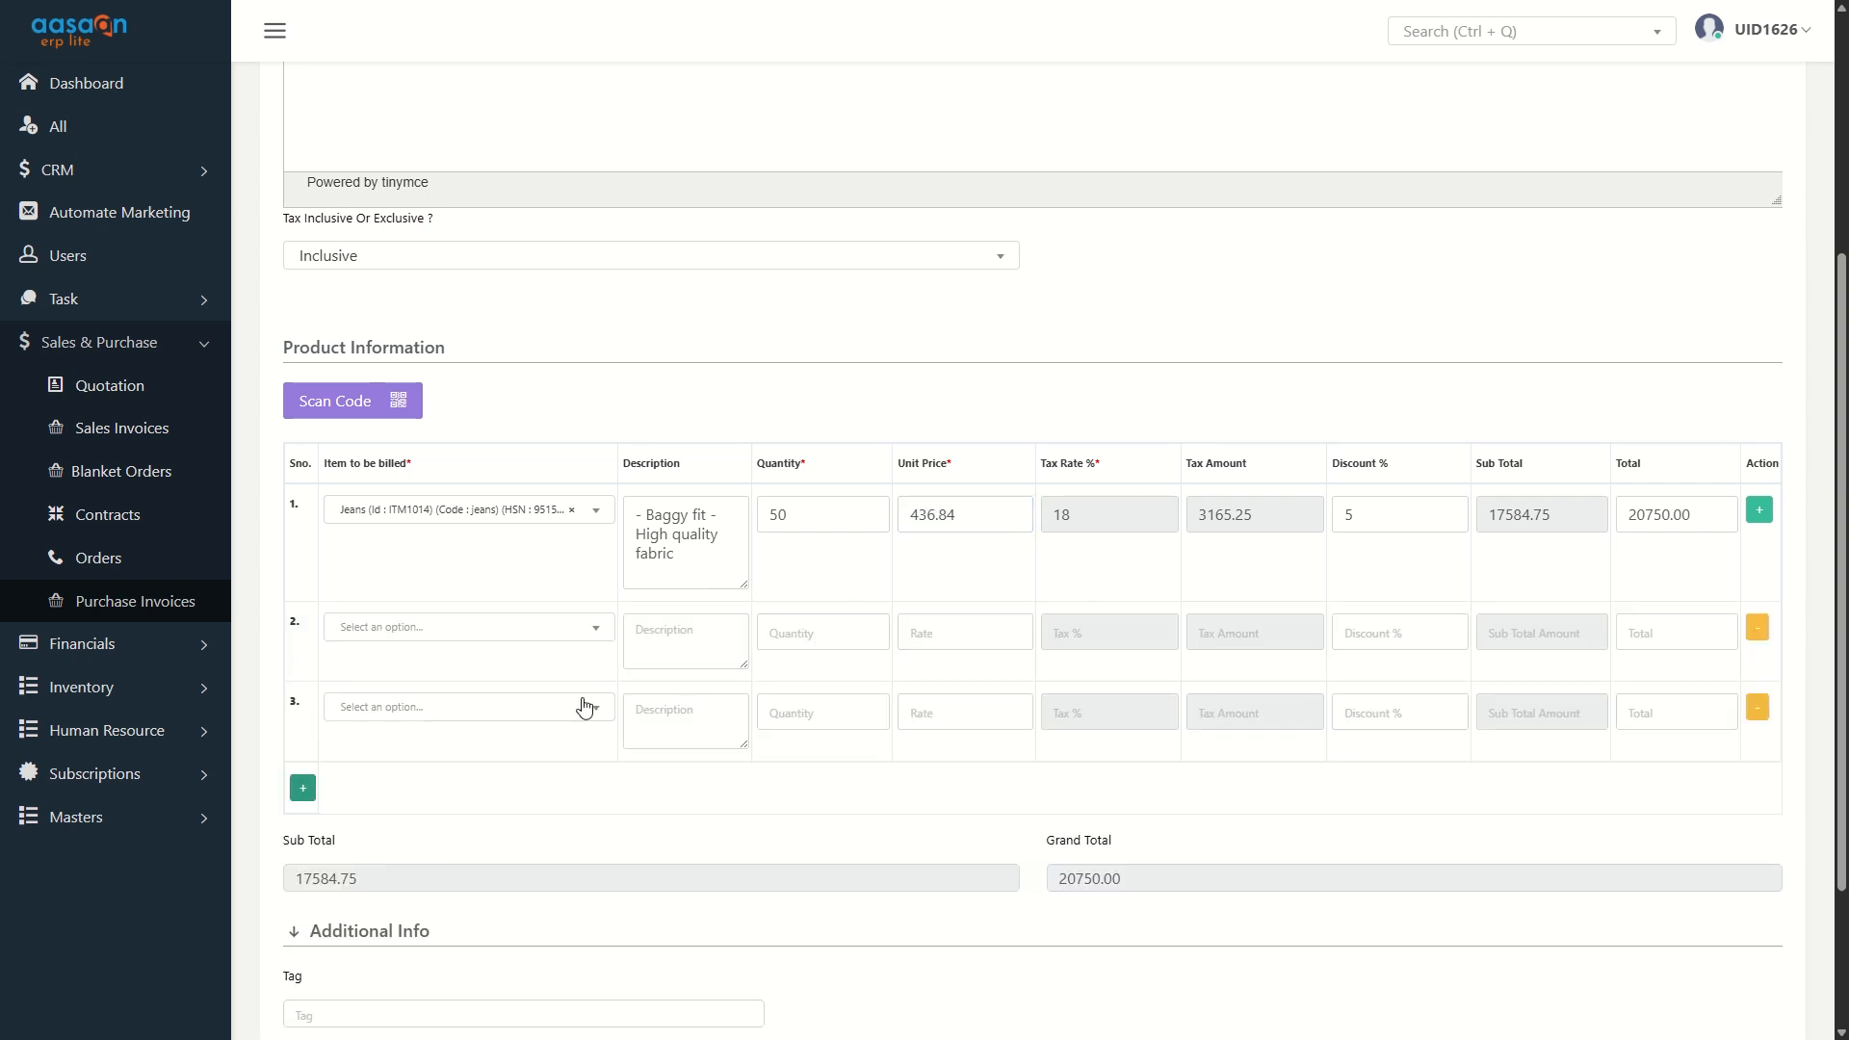
left_click(1759, 713)
left_click(1758, 630)
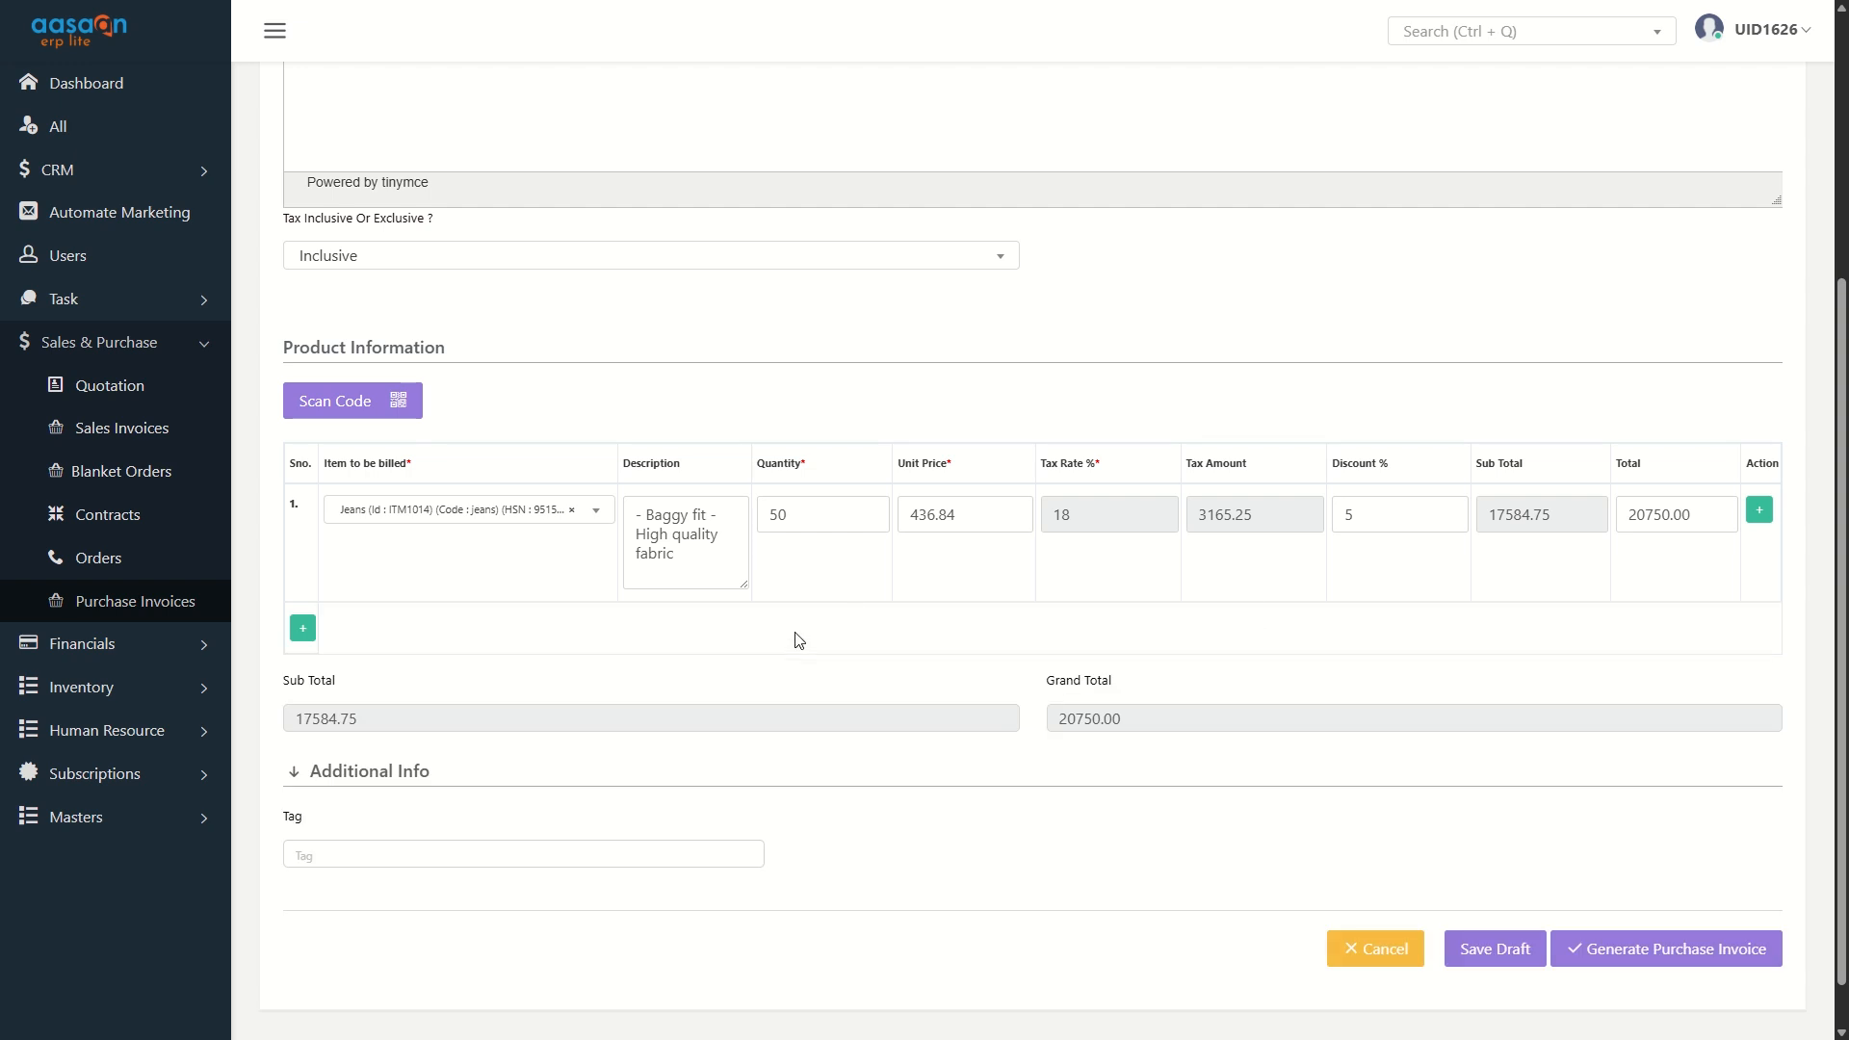
Expand the additional info to review its note, contact and address fields, and generate the purchase invoice
scroll(789, 649, "down", 1)
left_click(508, 714)
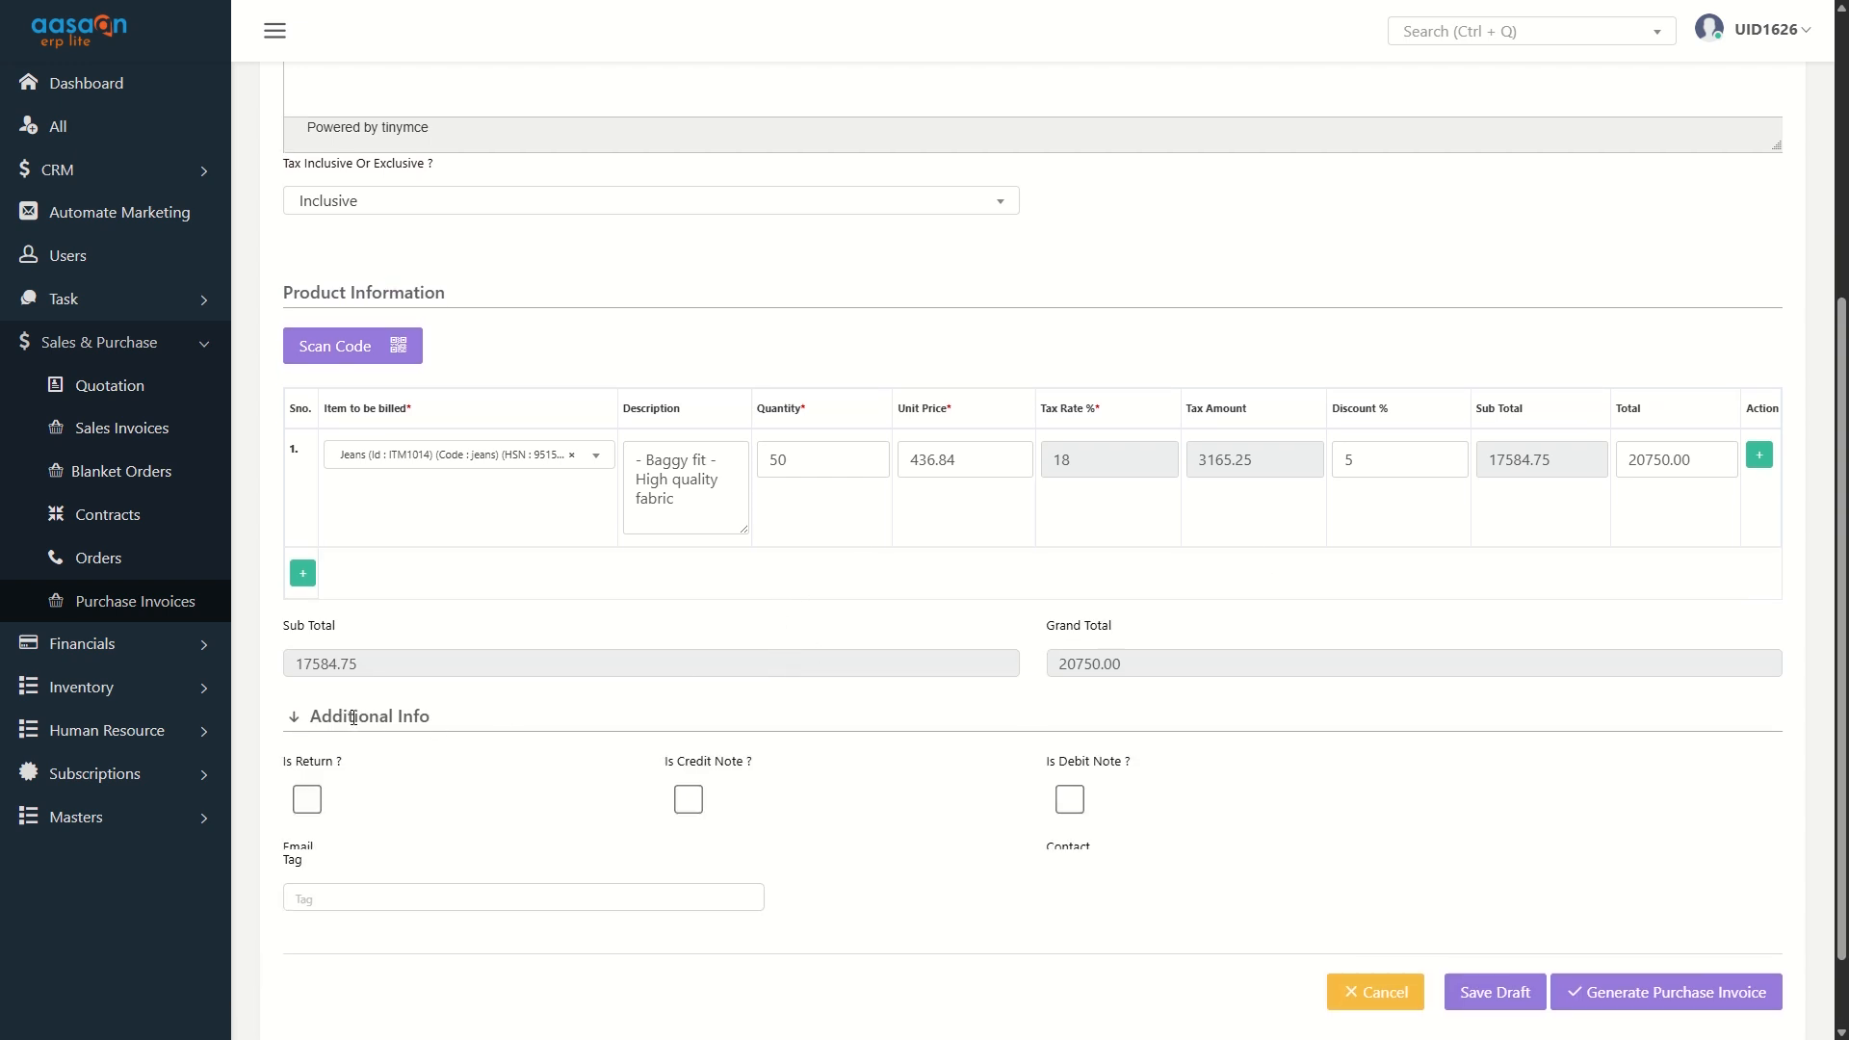
scroll(515, 703, "down", 2)
scroll(516, 704, "down", 5)
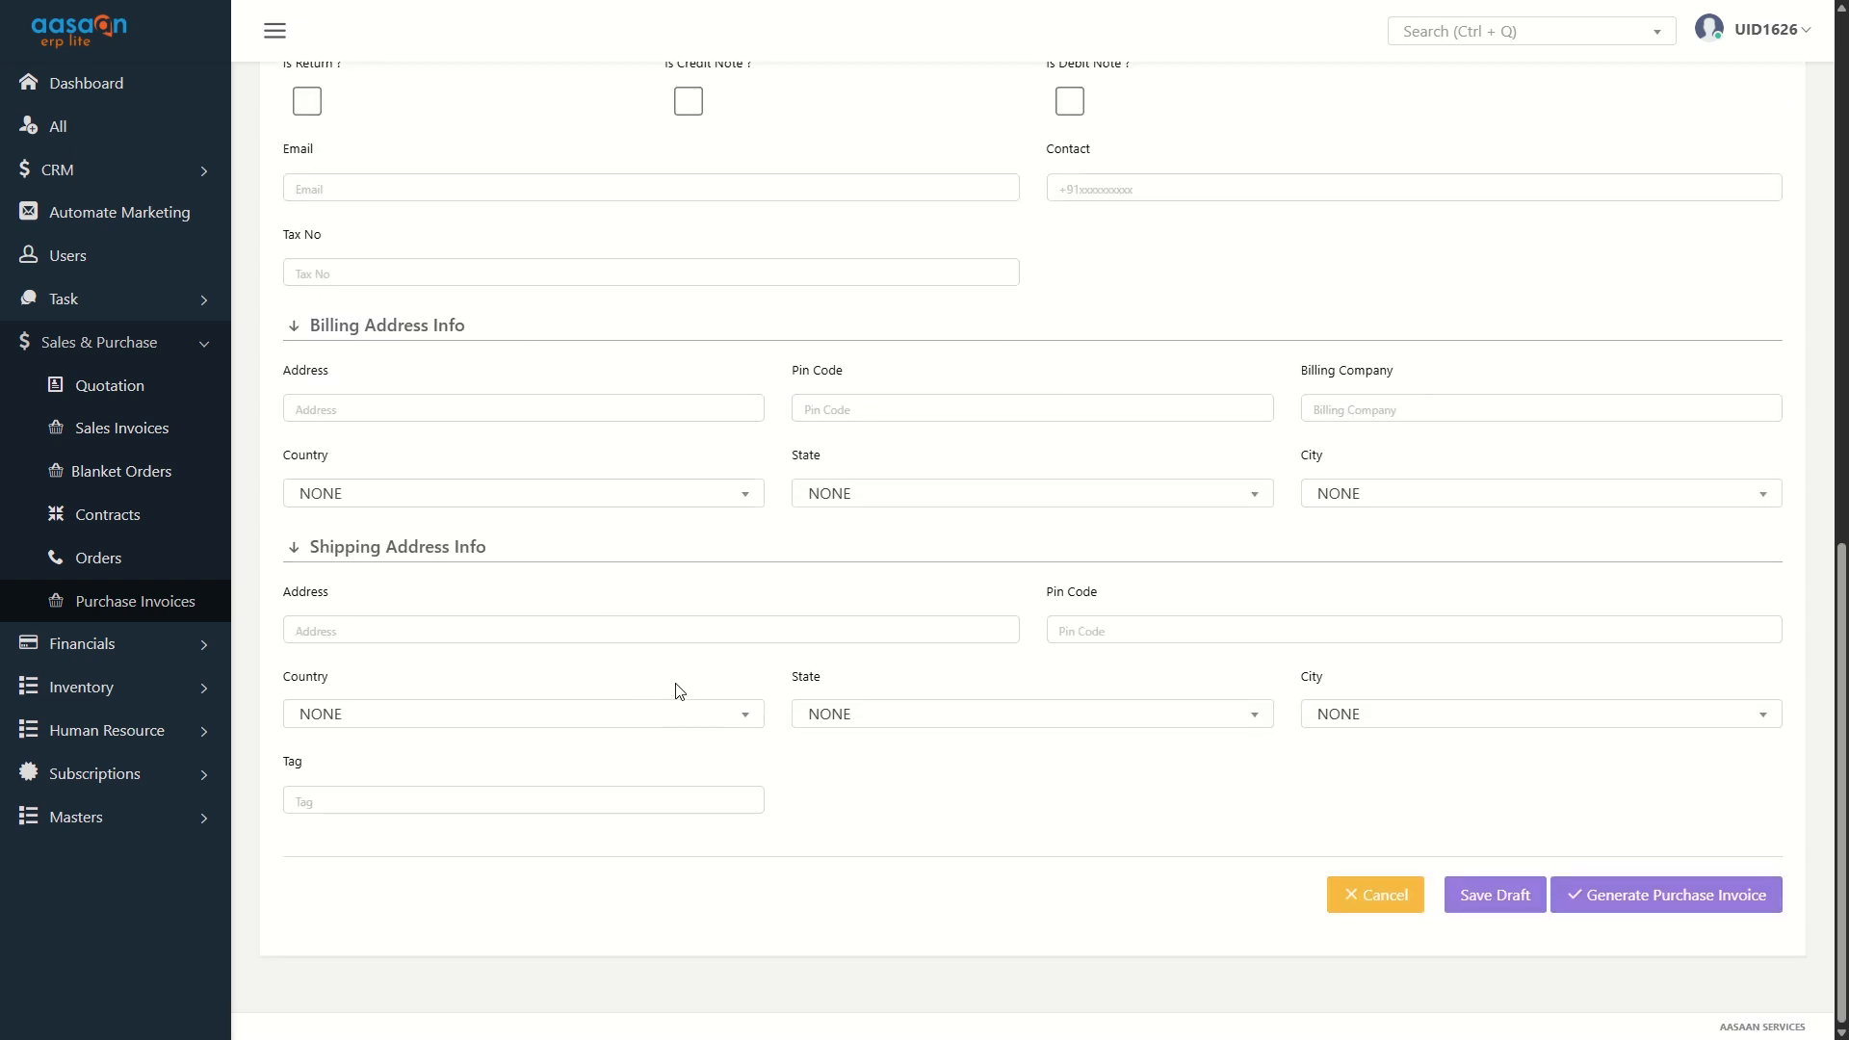
scroll(1117, 773, "up", 9)
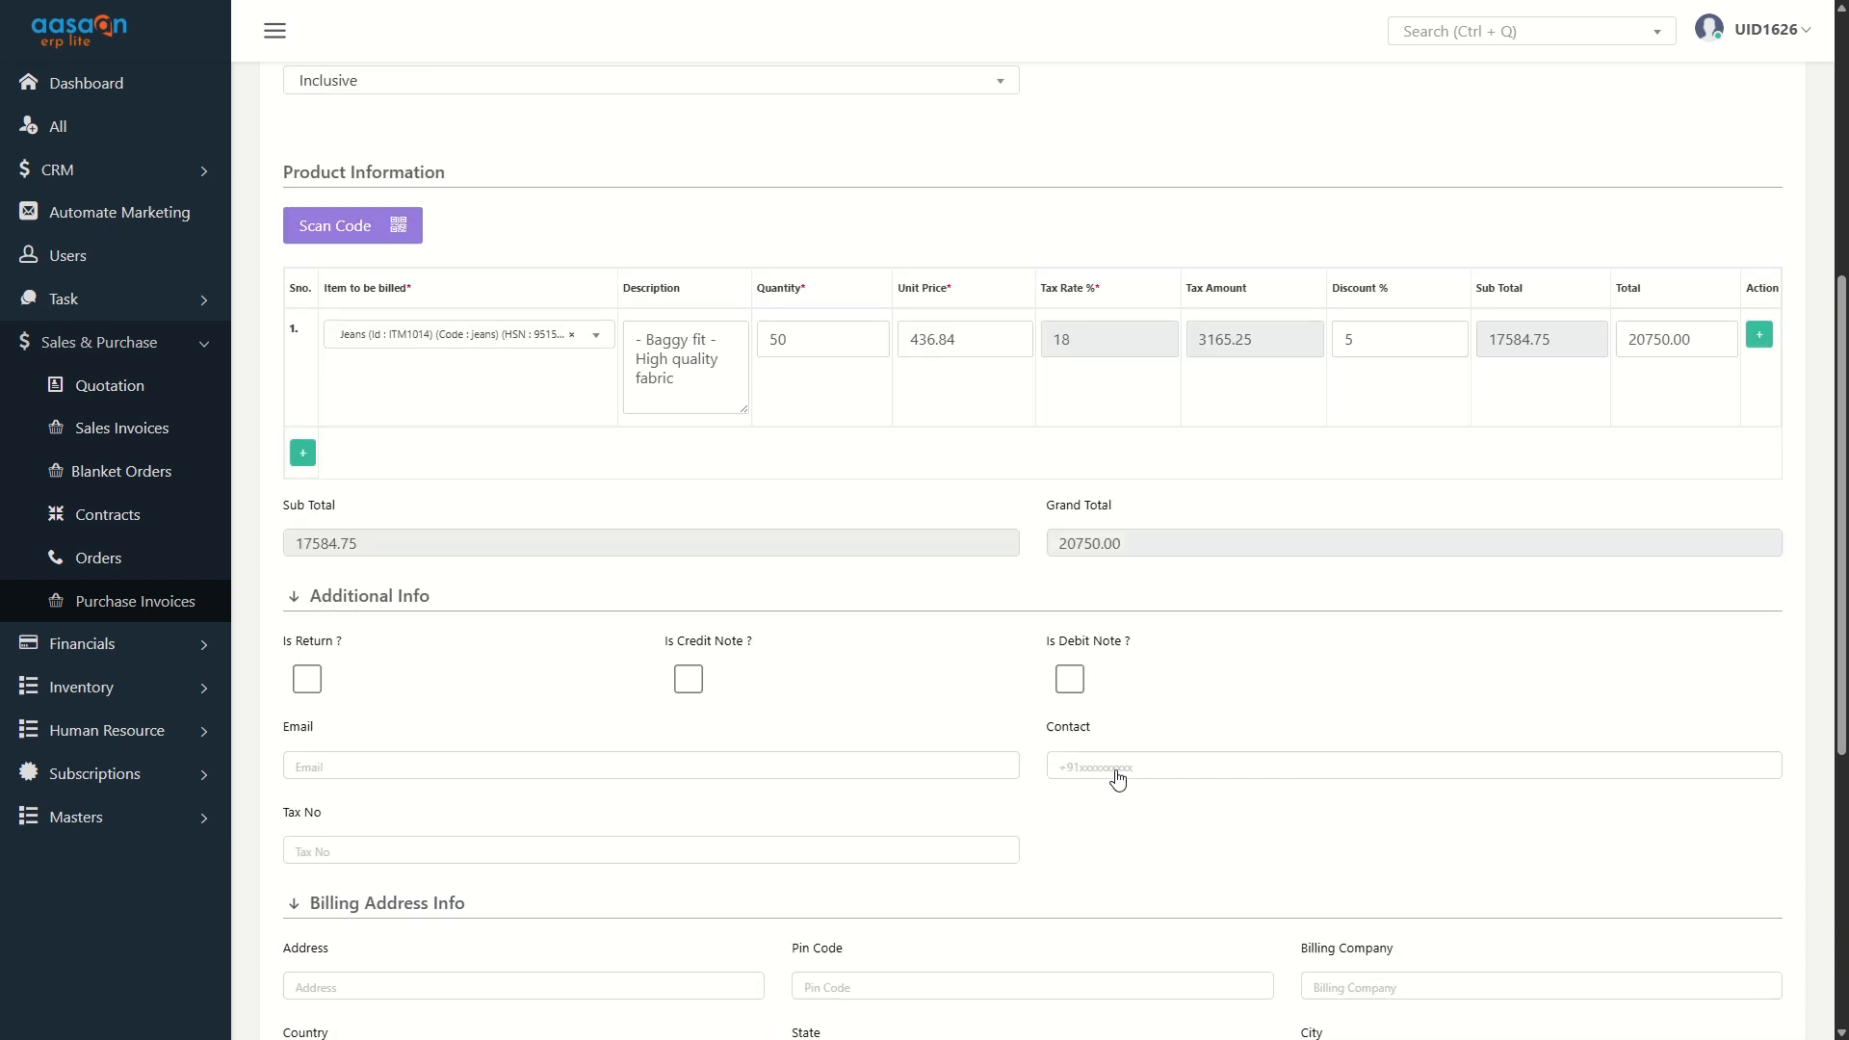
scroll(1175, 794, "down", 9)
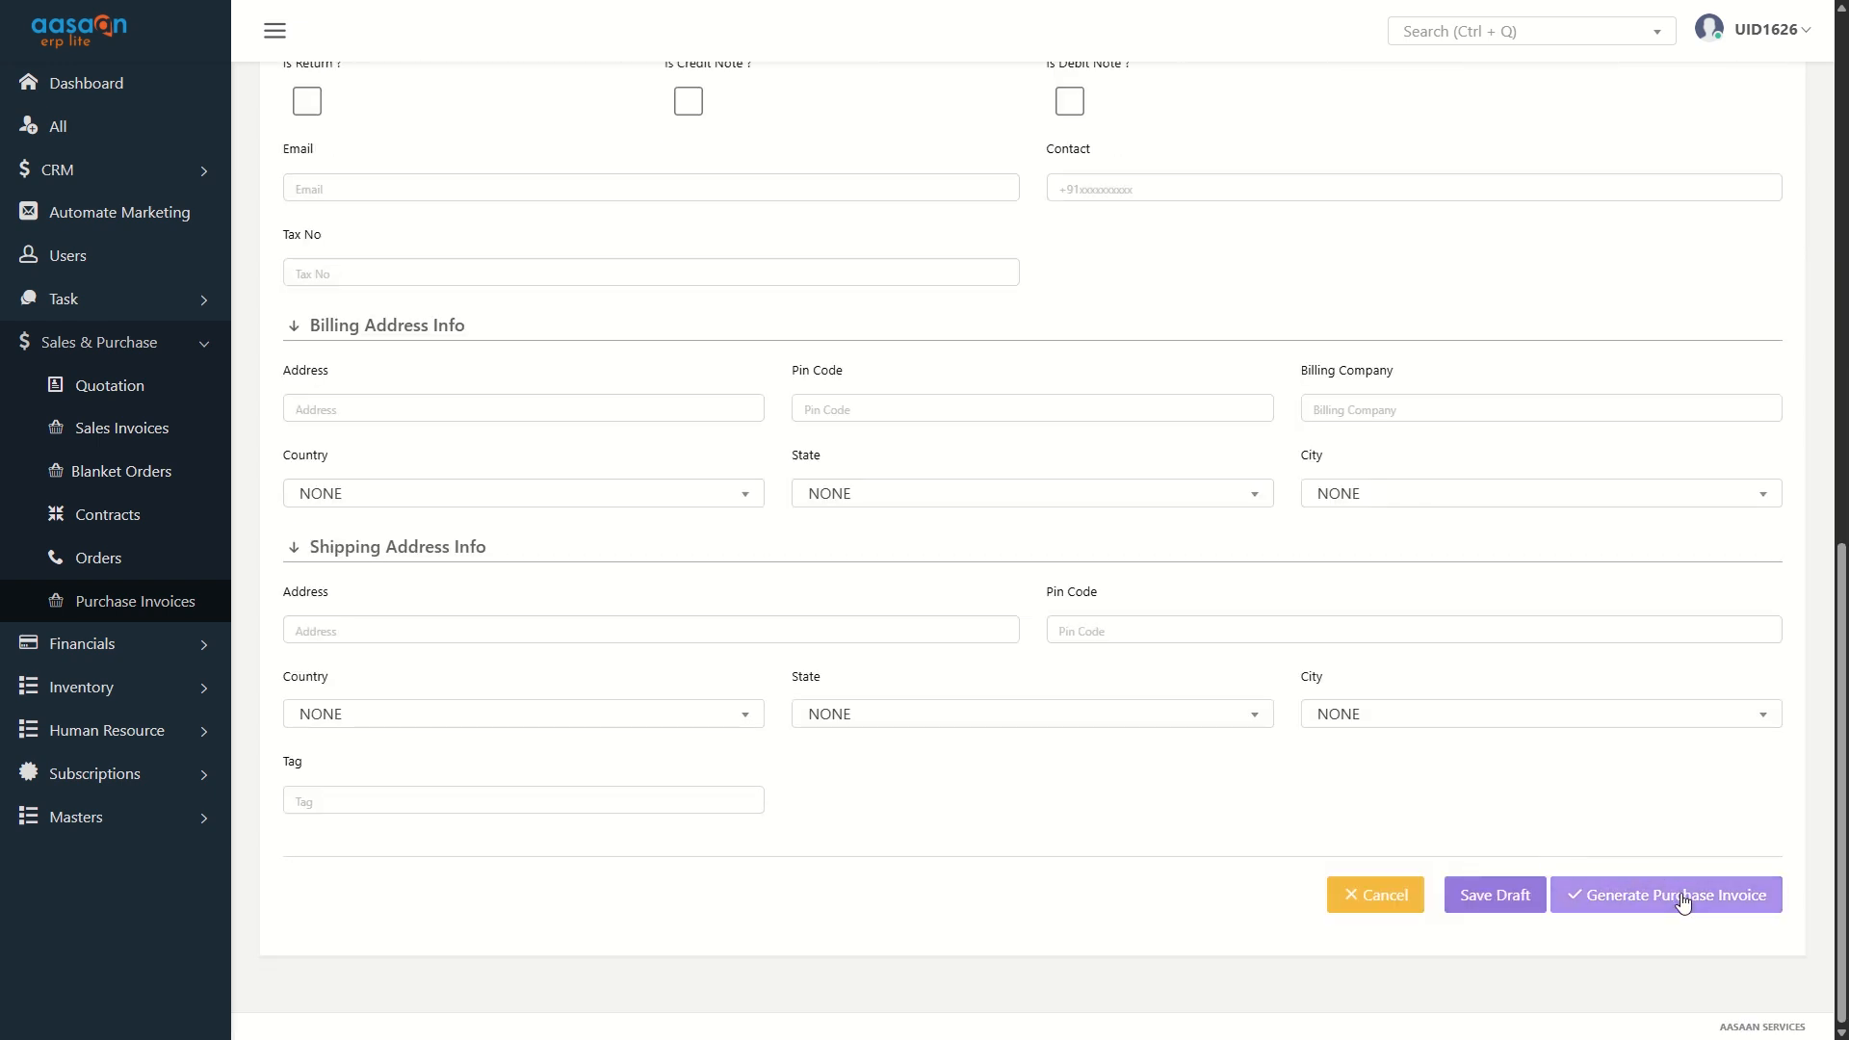
left_click(1683, 902)
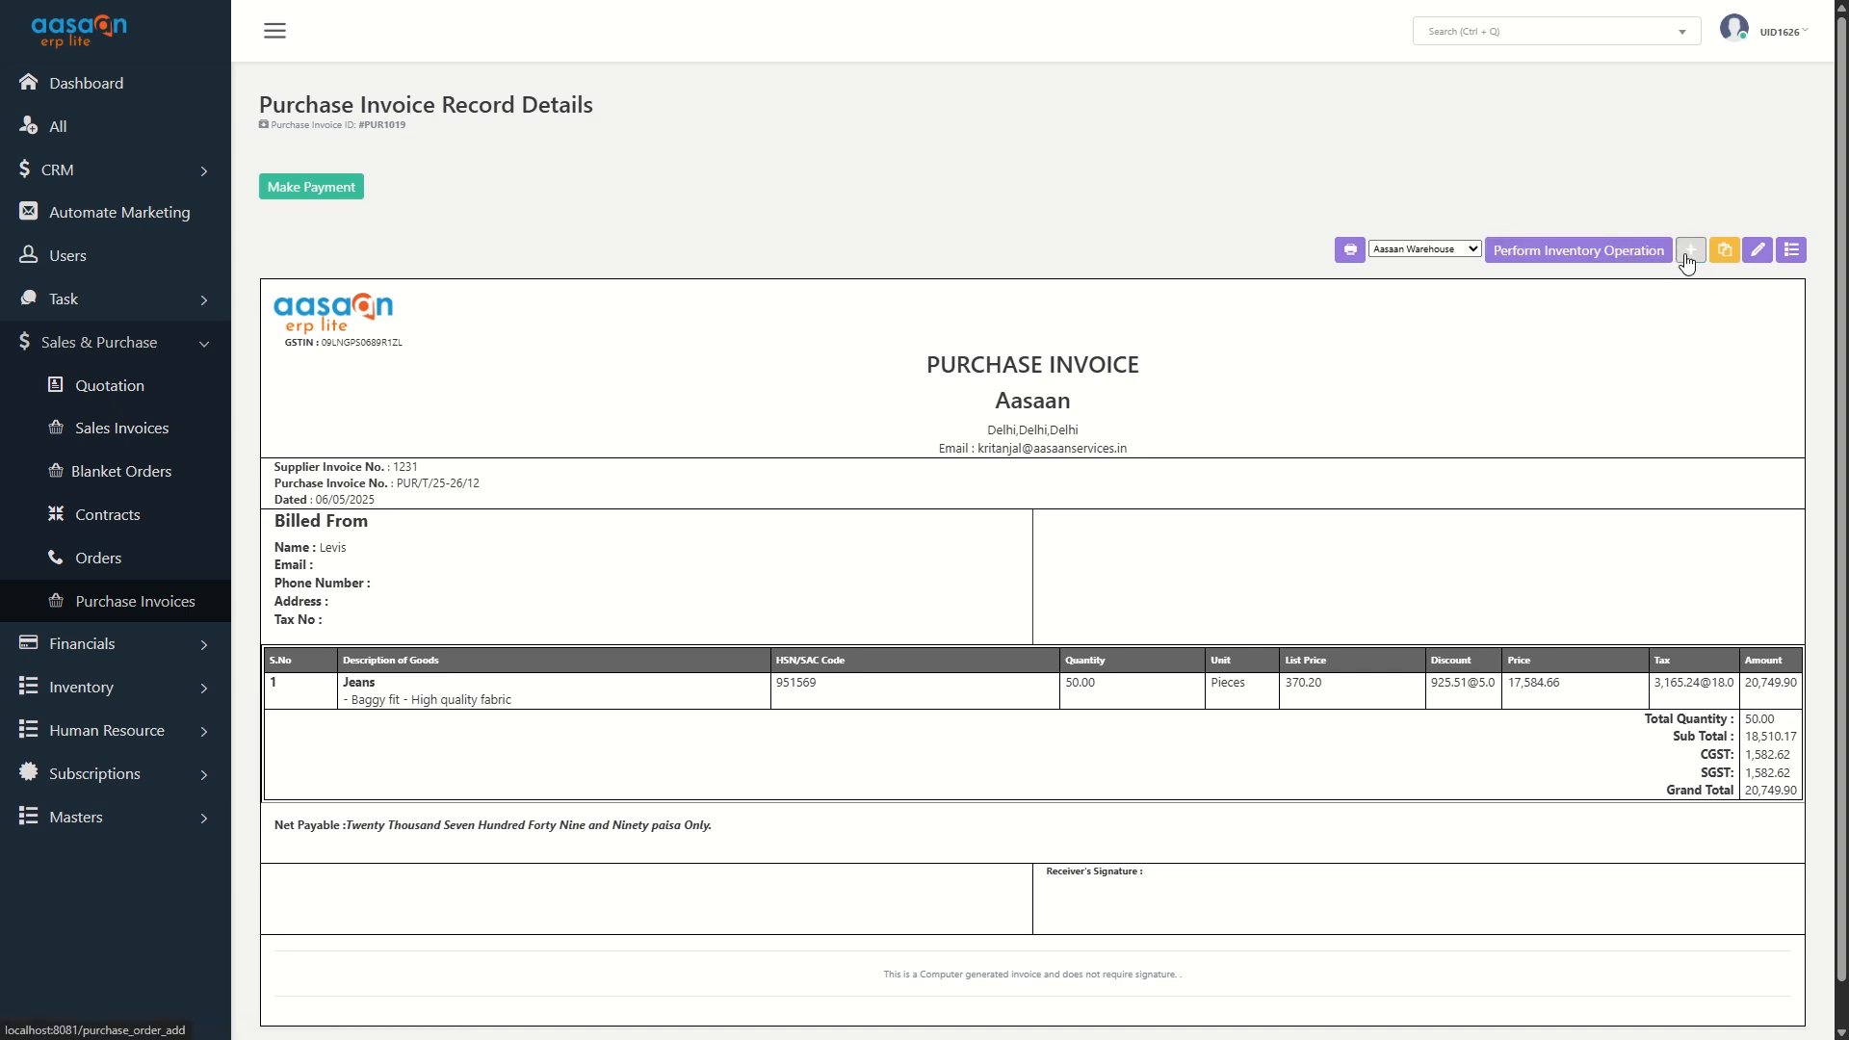
Perform the inventory operation for the invoice with Aasaan Warehouse and confirm adding the Jeans stock
left_click(1565, 267)
left_click_drag(339, 682, 393, 689)
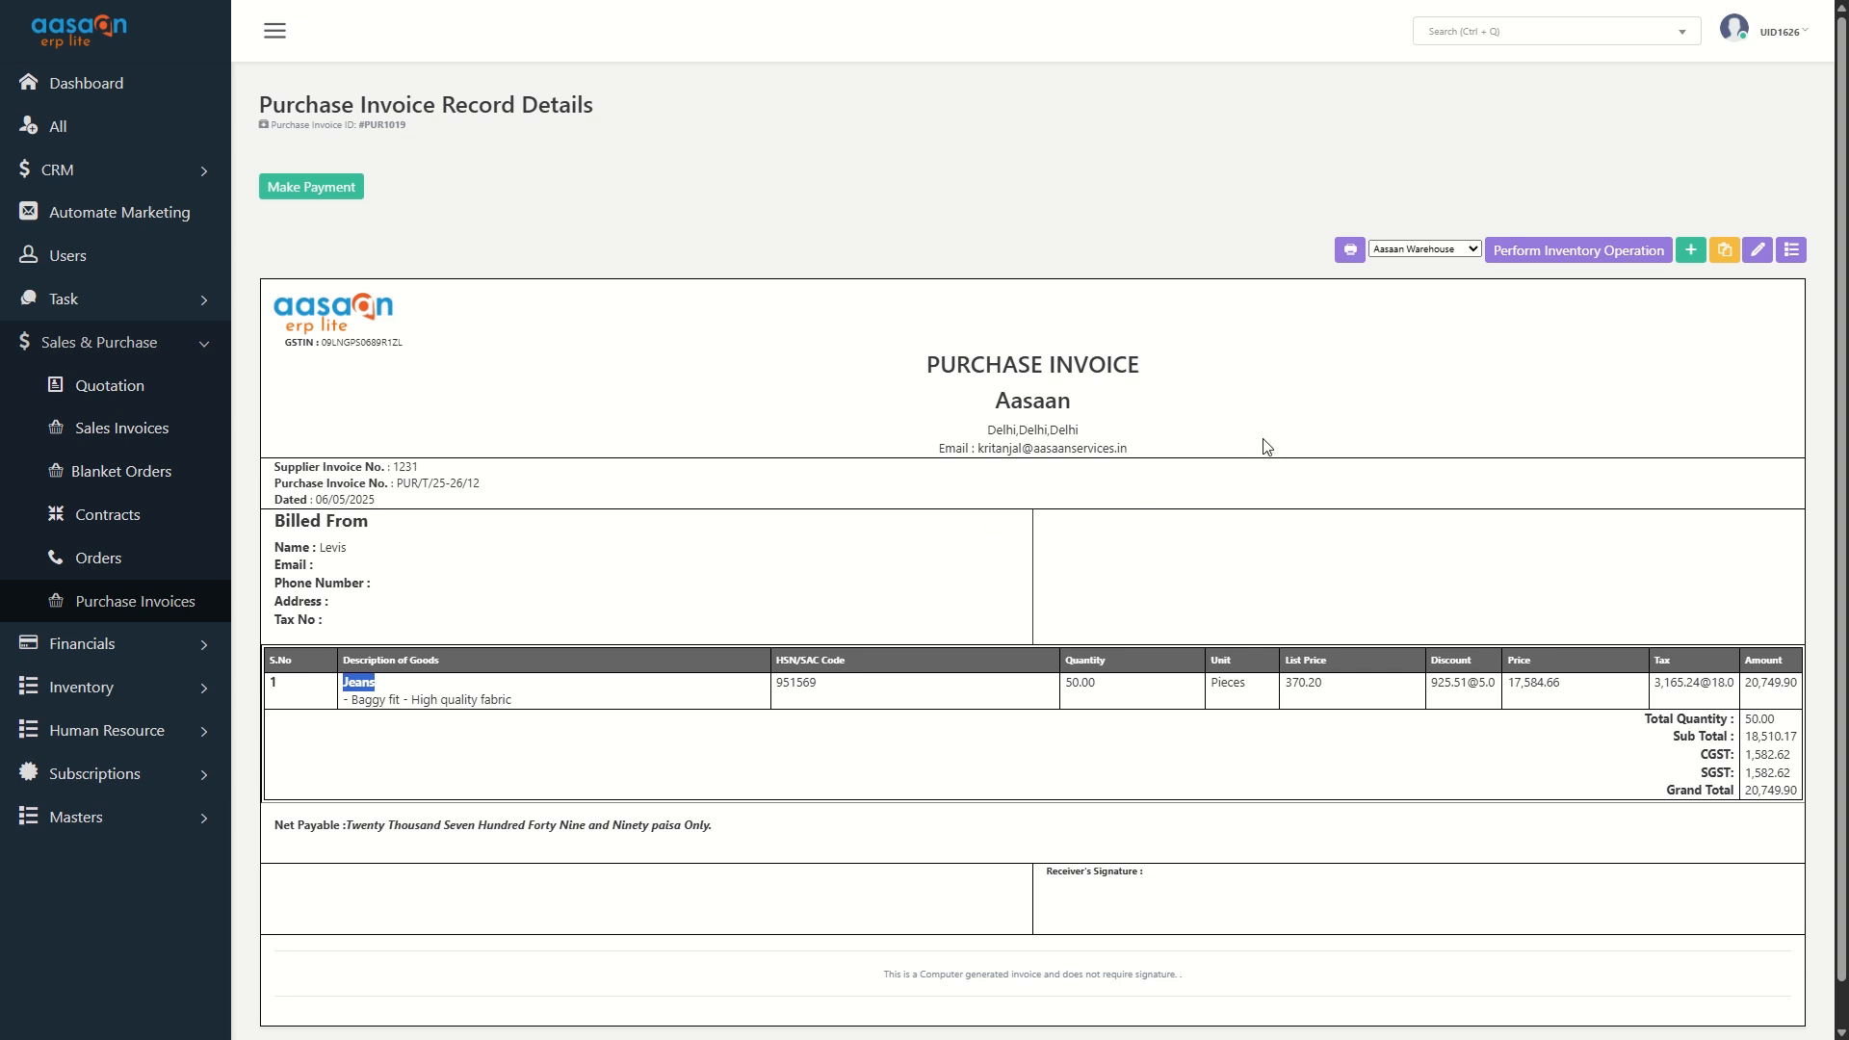
left_click(1472, 249)
left_click(1436, 277)
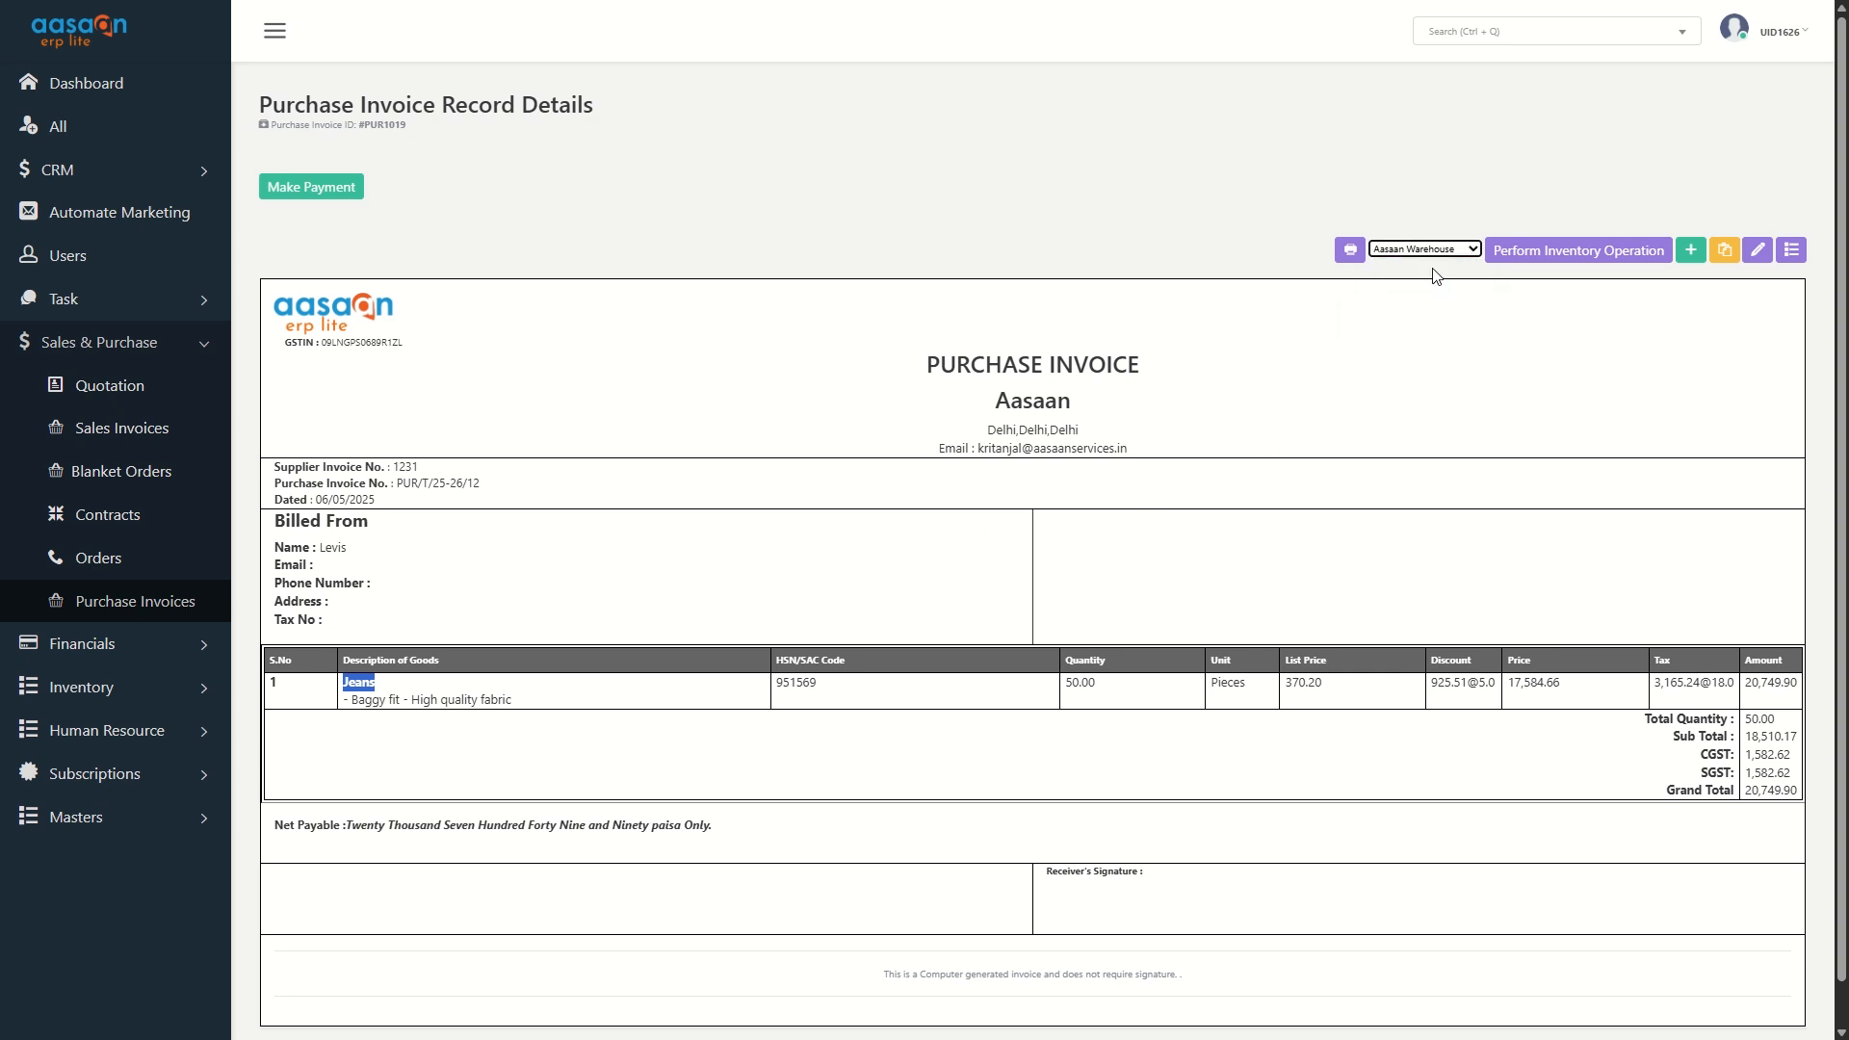
left_click(1534, 253)
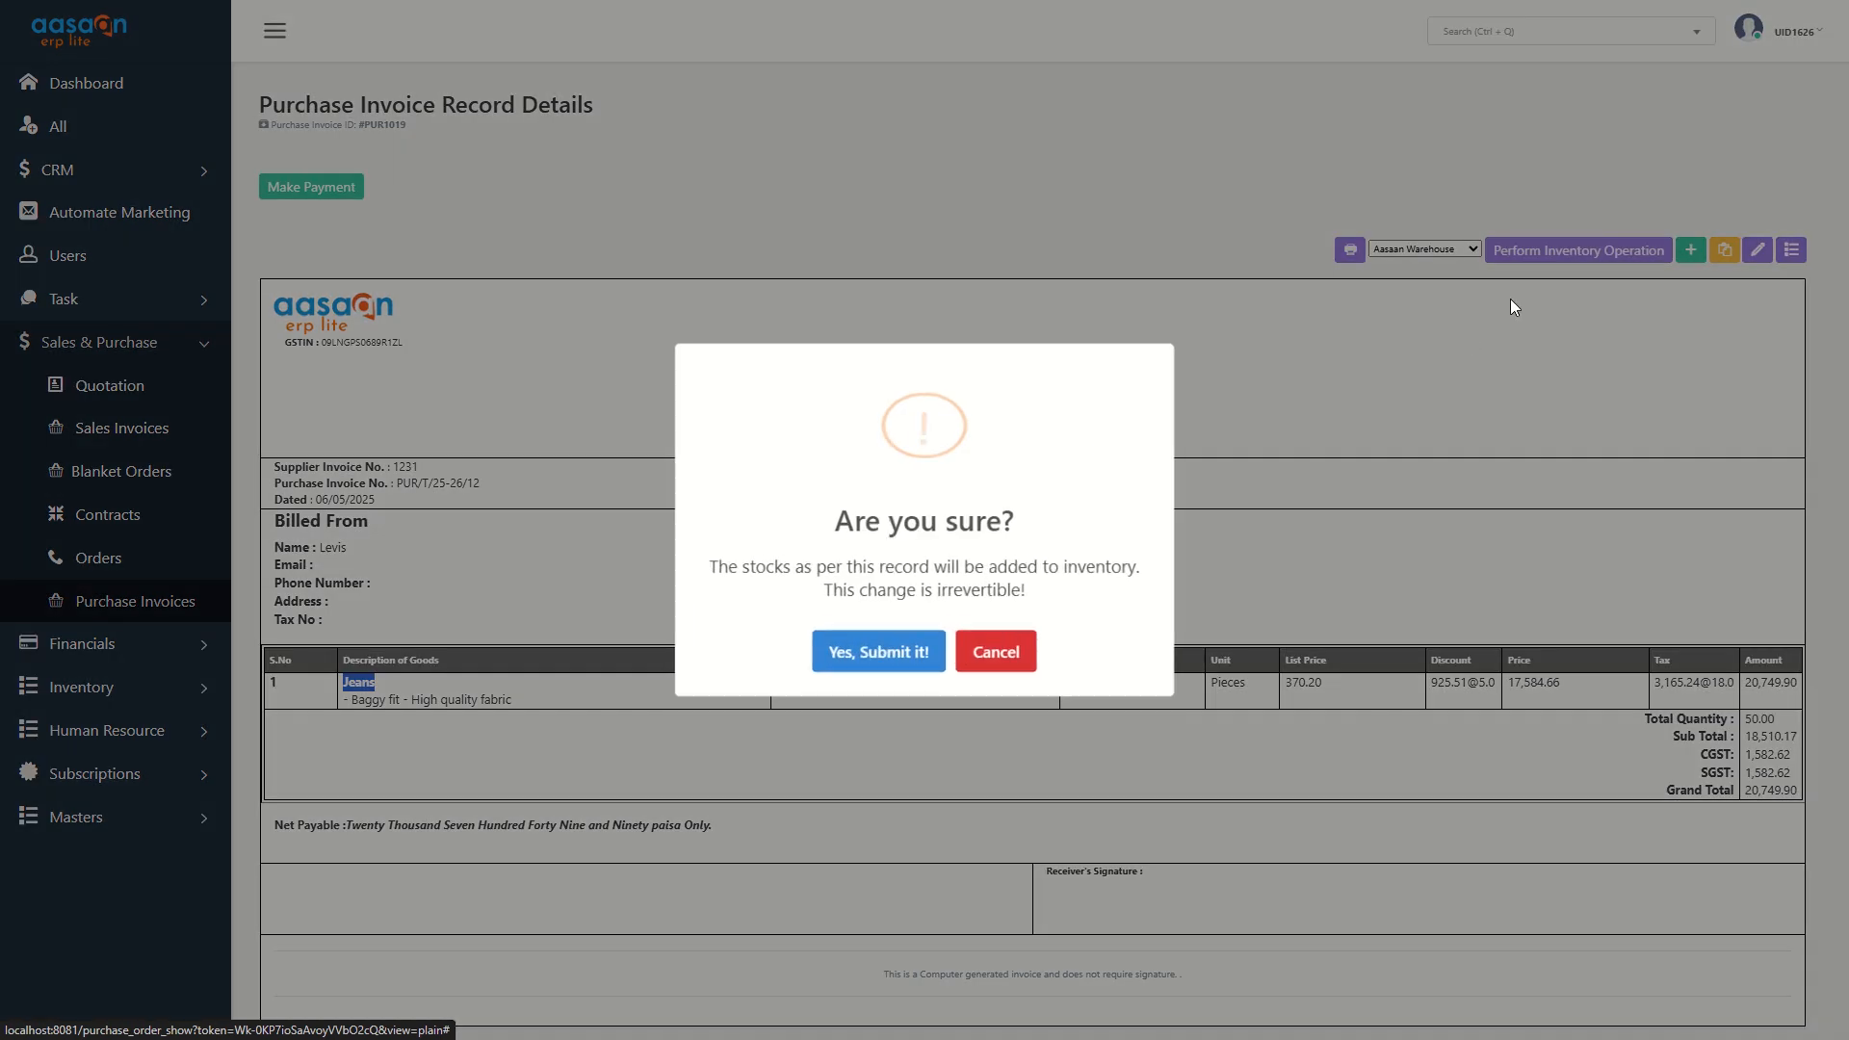
left_click(879, 652)
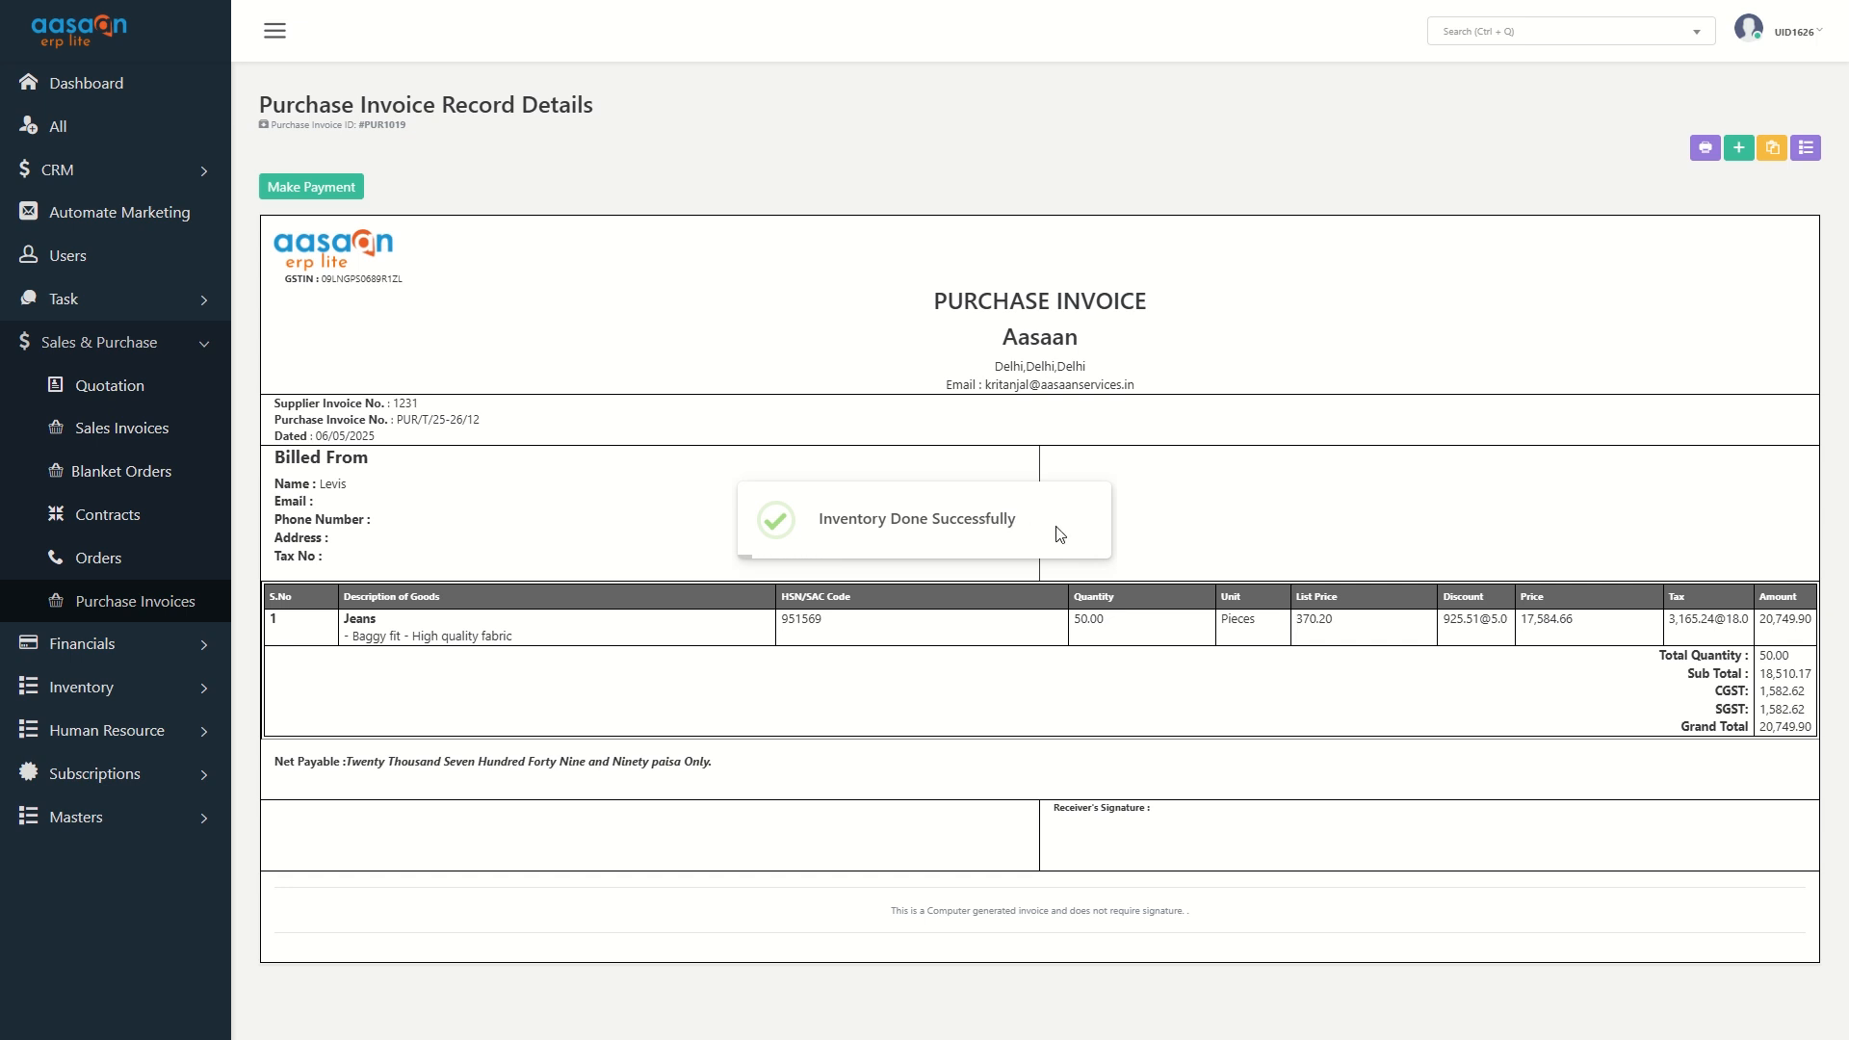
Open the stock balance, filter it by item code JEANS and check the item's updated current stock
left_click(152, 685)
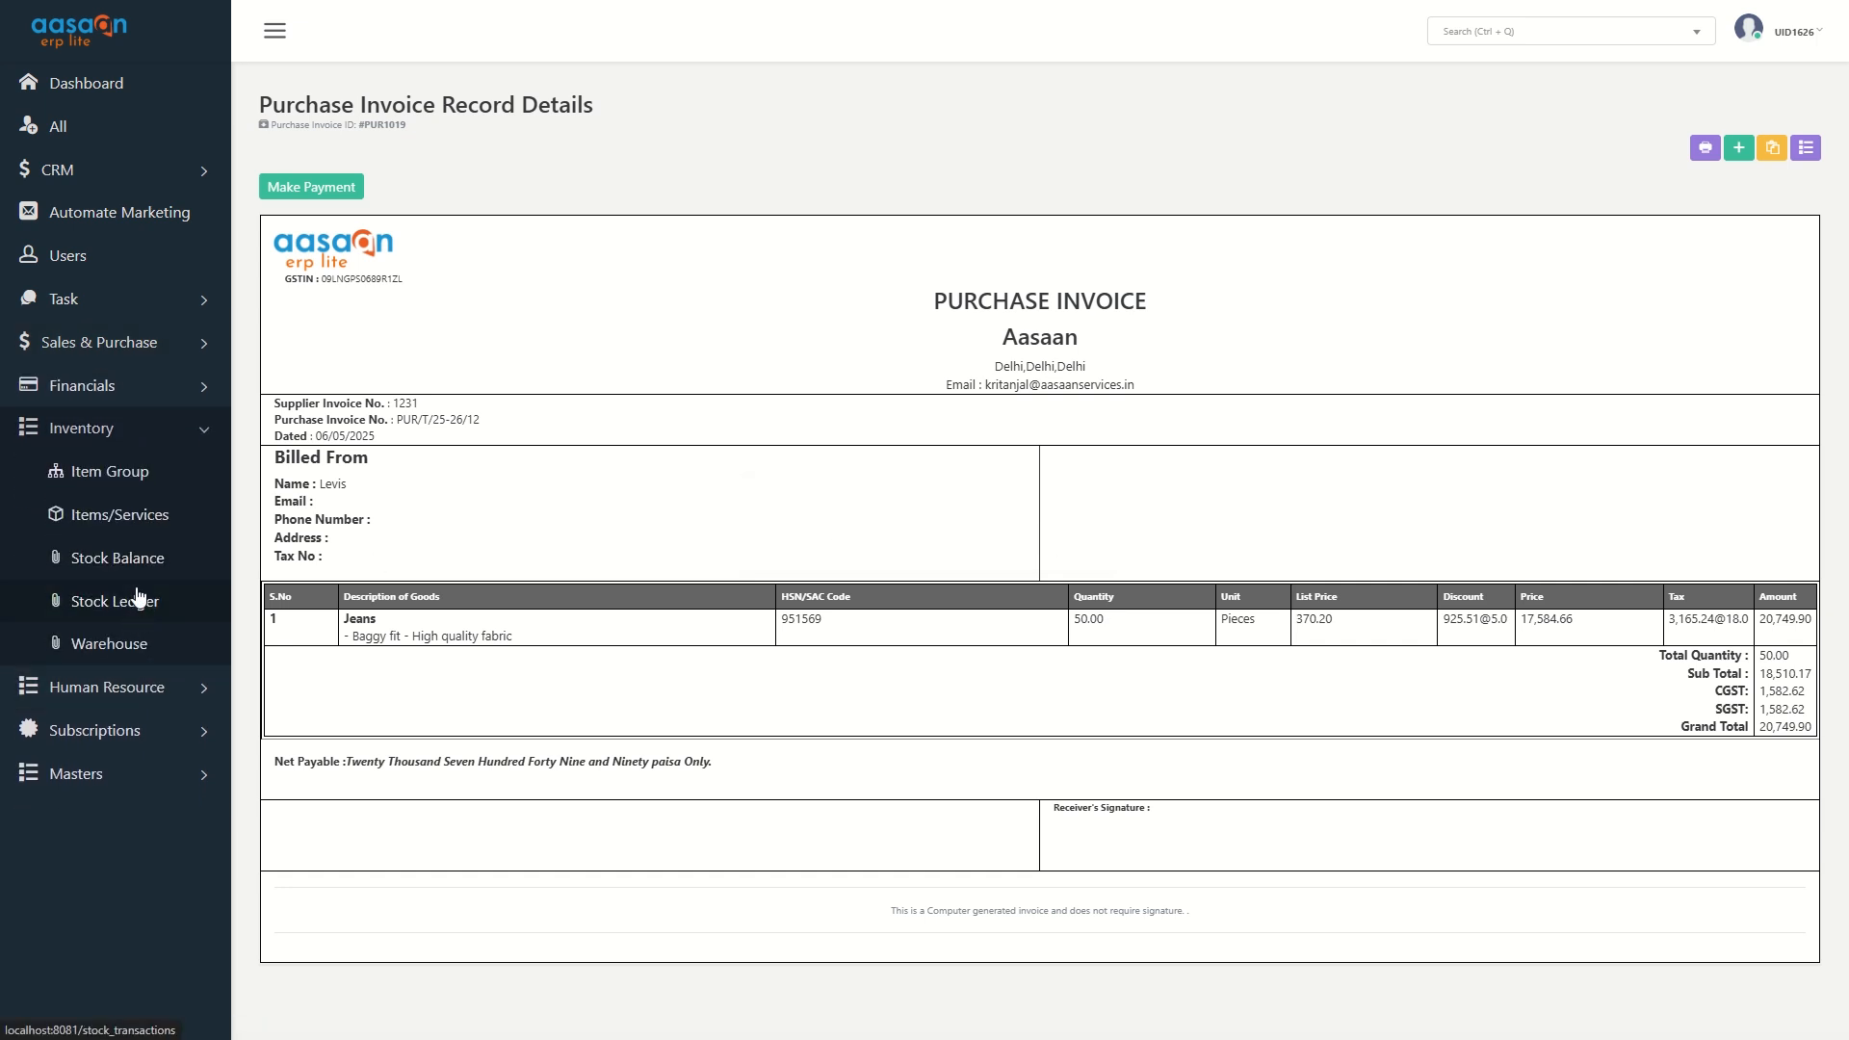
left_click(142, 559)
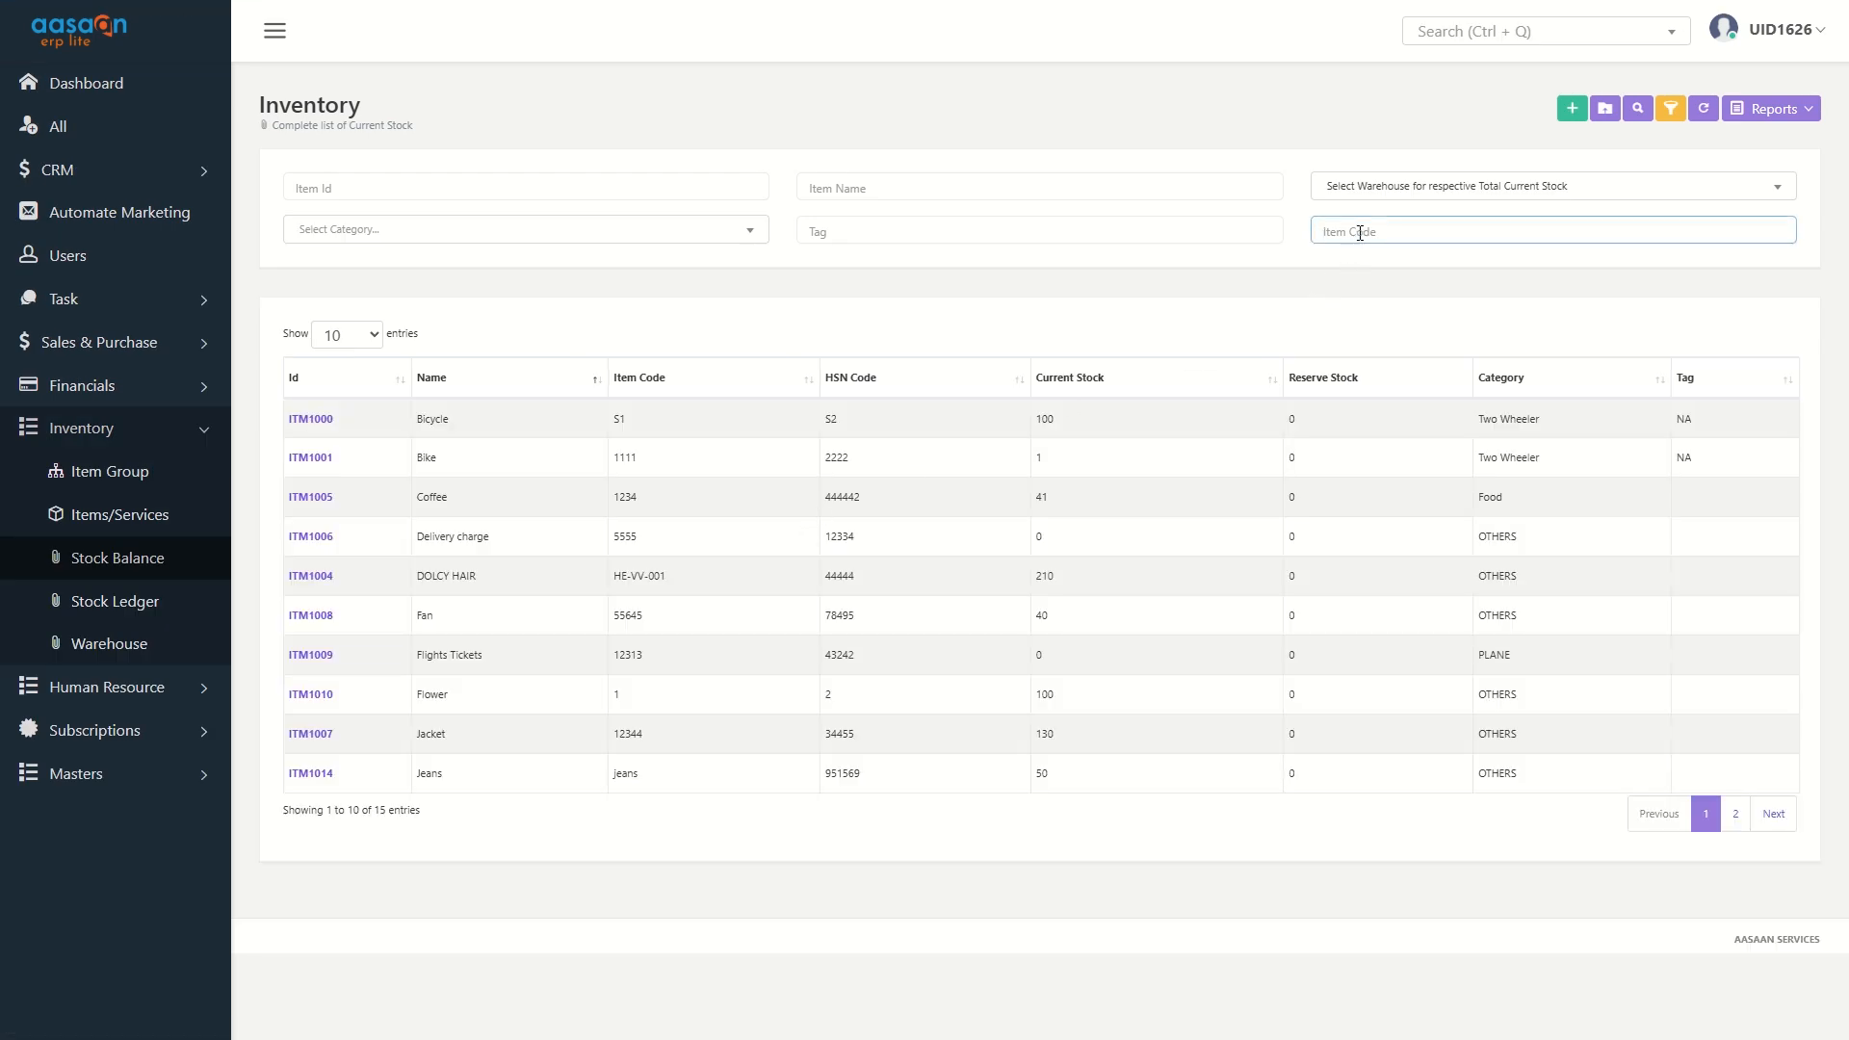
type("JEANS")
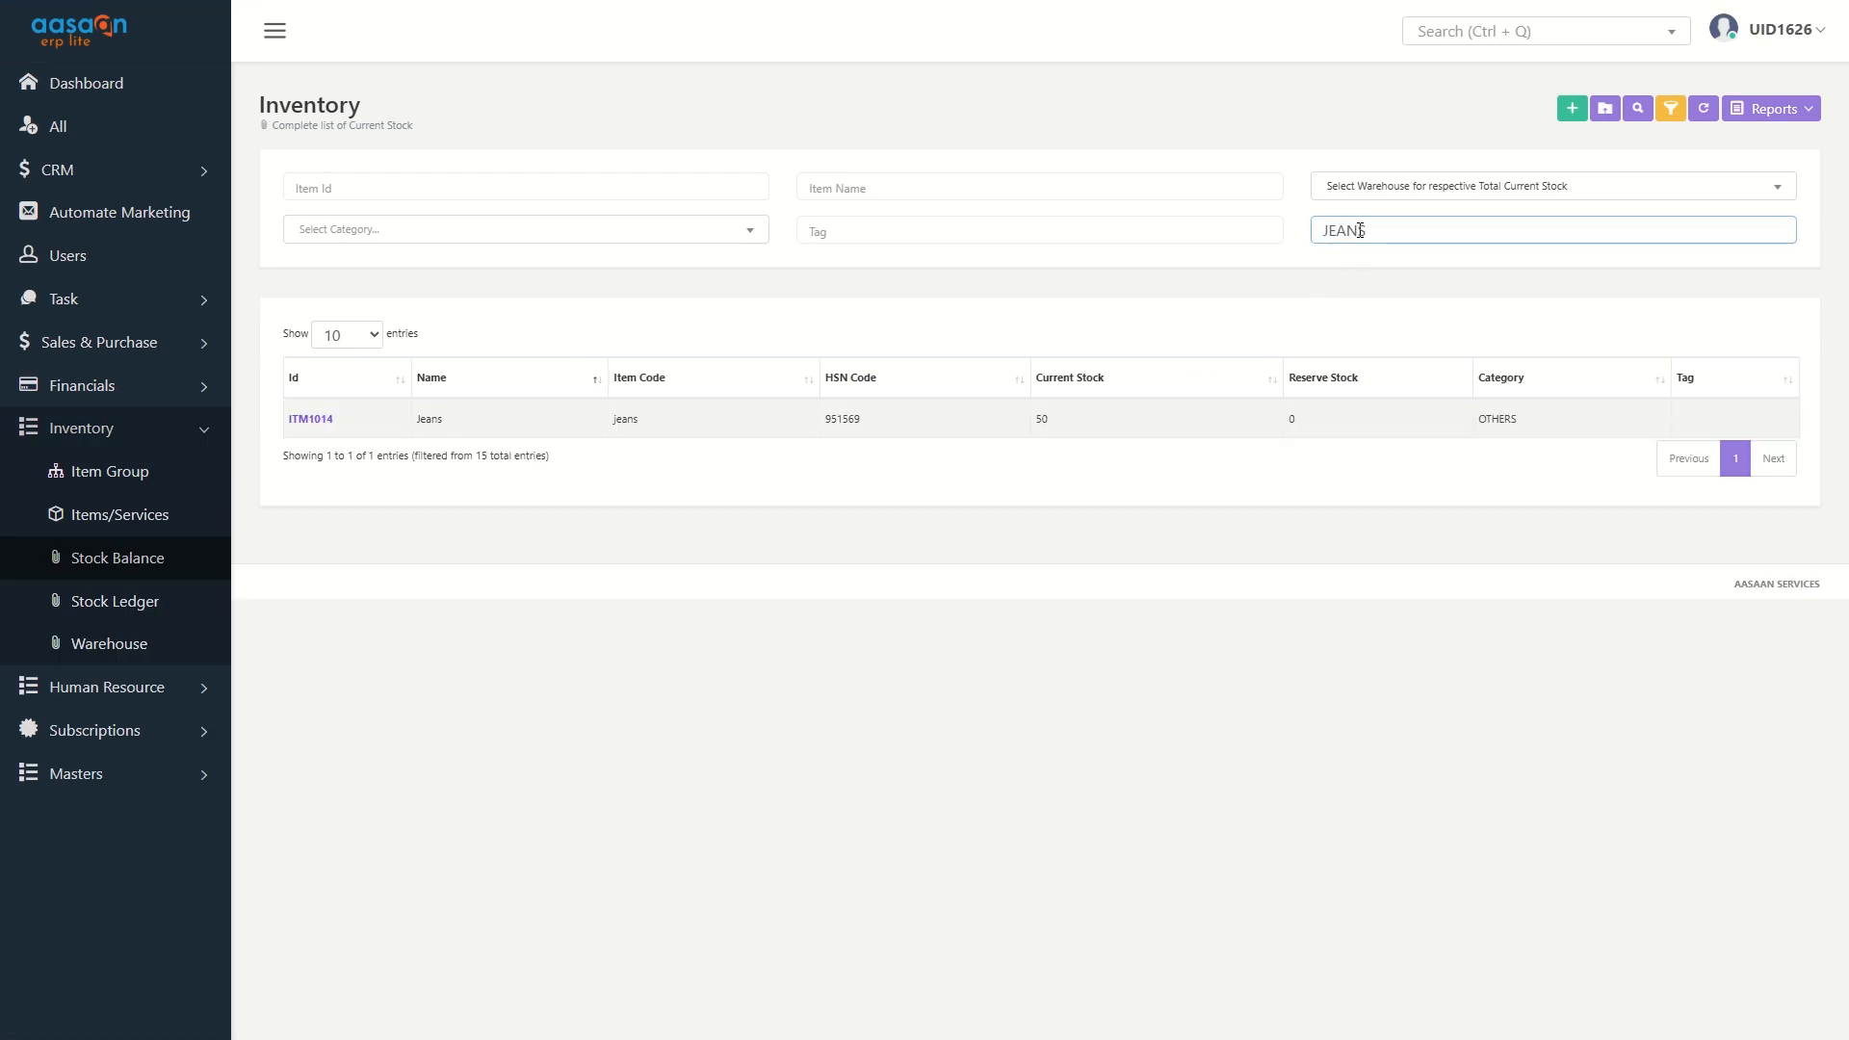
double_click(1038, 418)
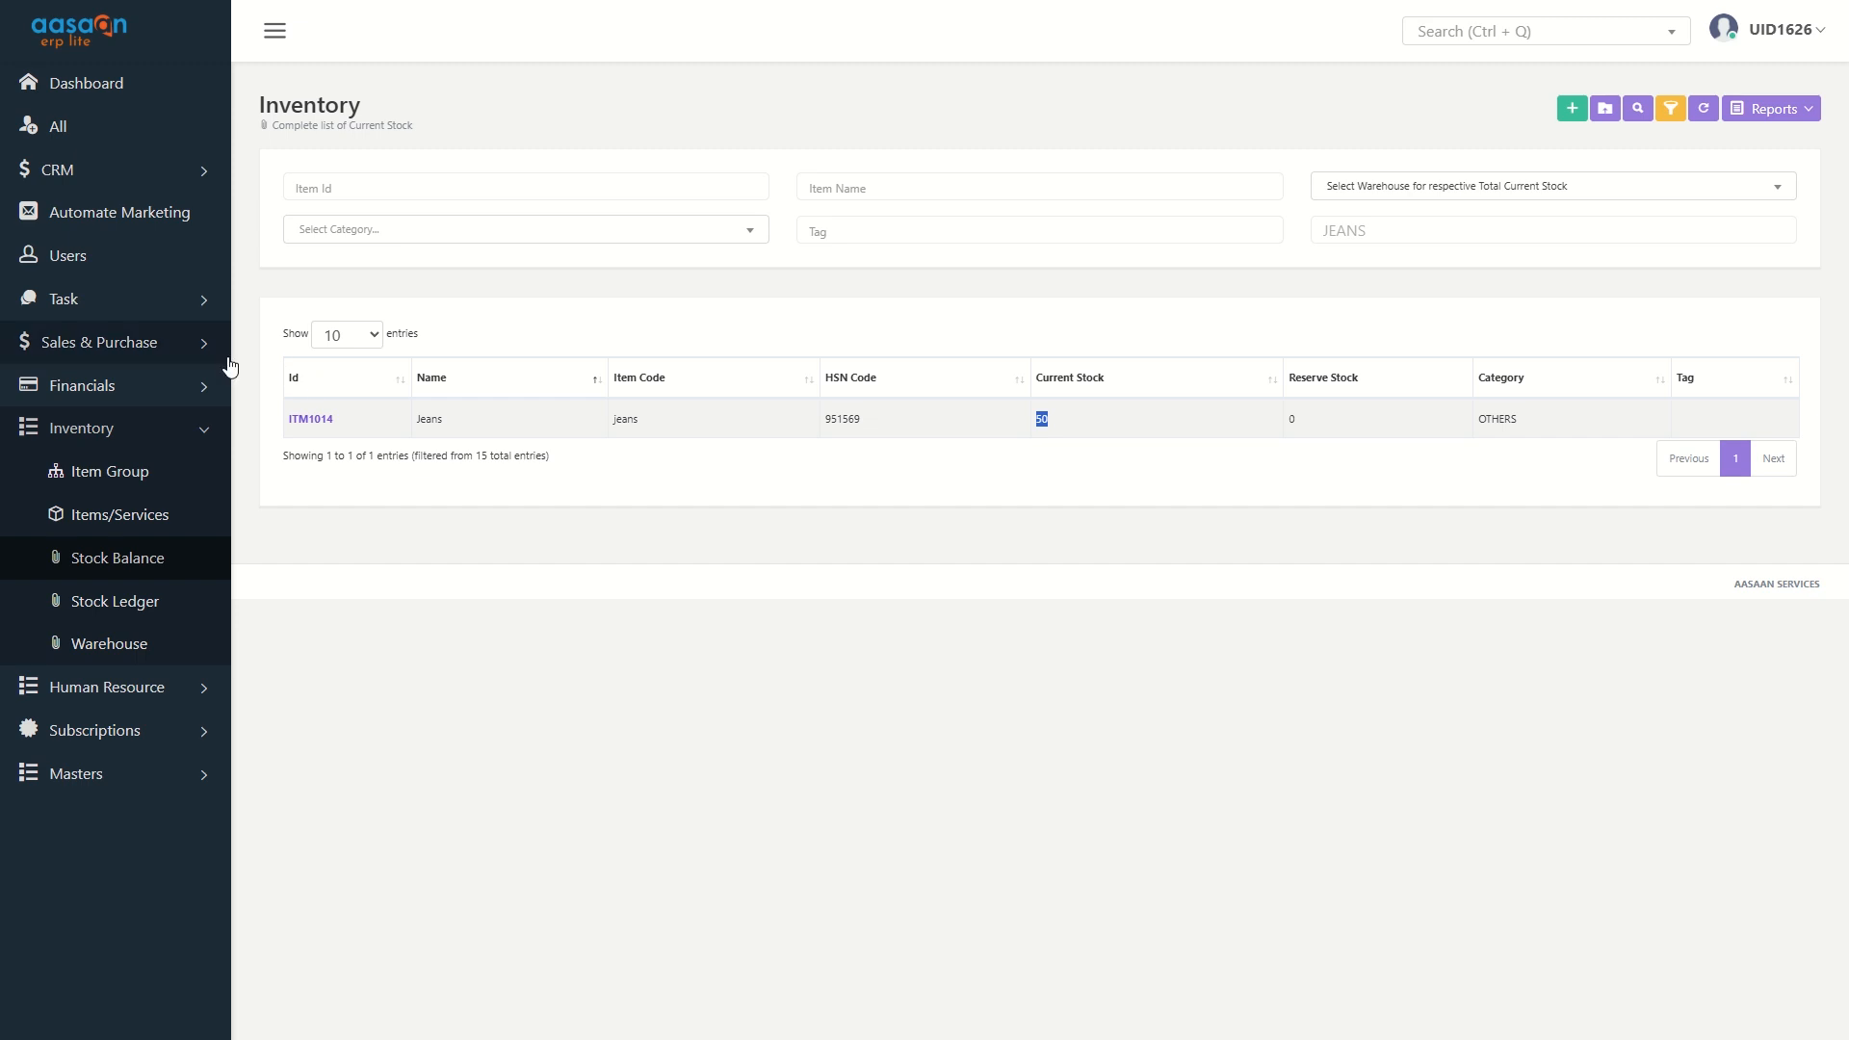
Return to the purchase invoices list and open the record details of the new Levis invoice
left_click(186, 358)
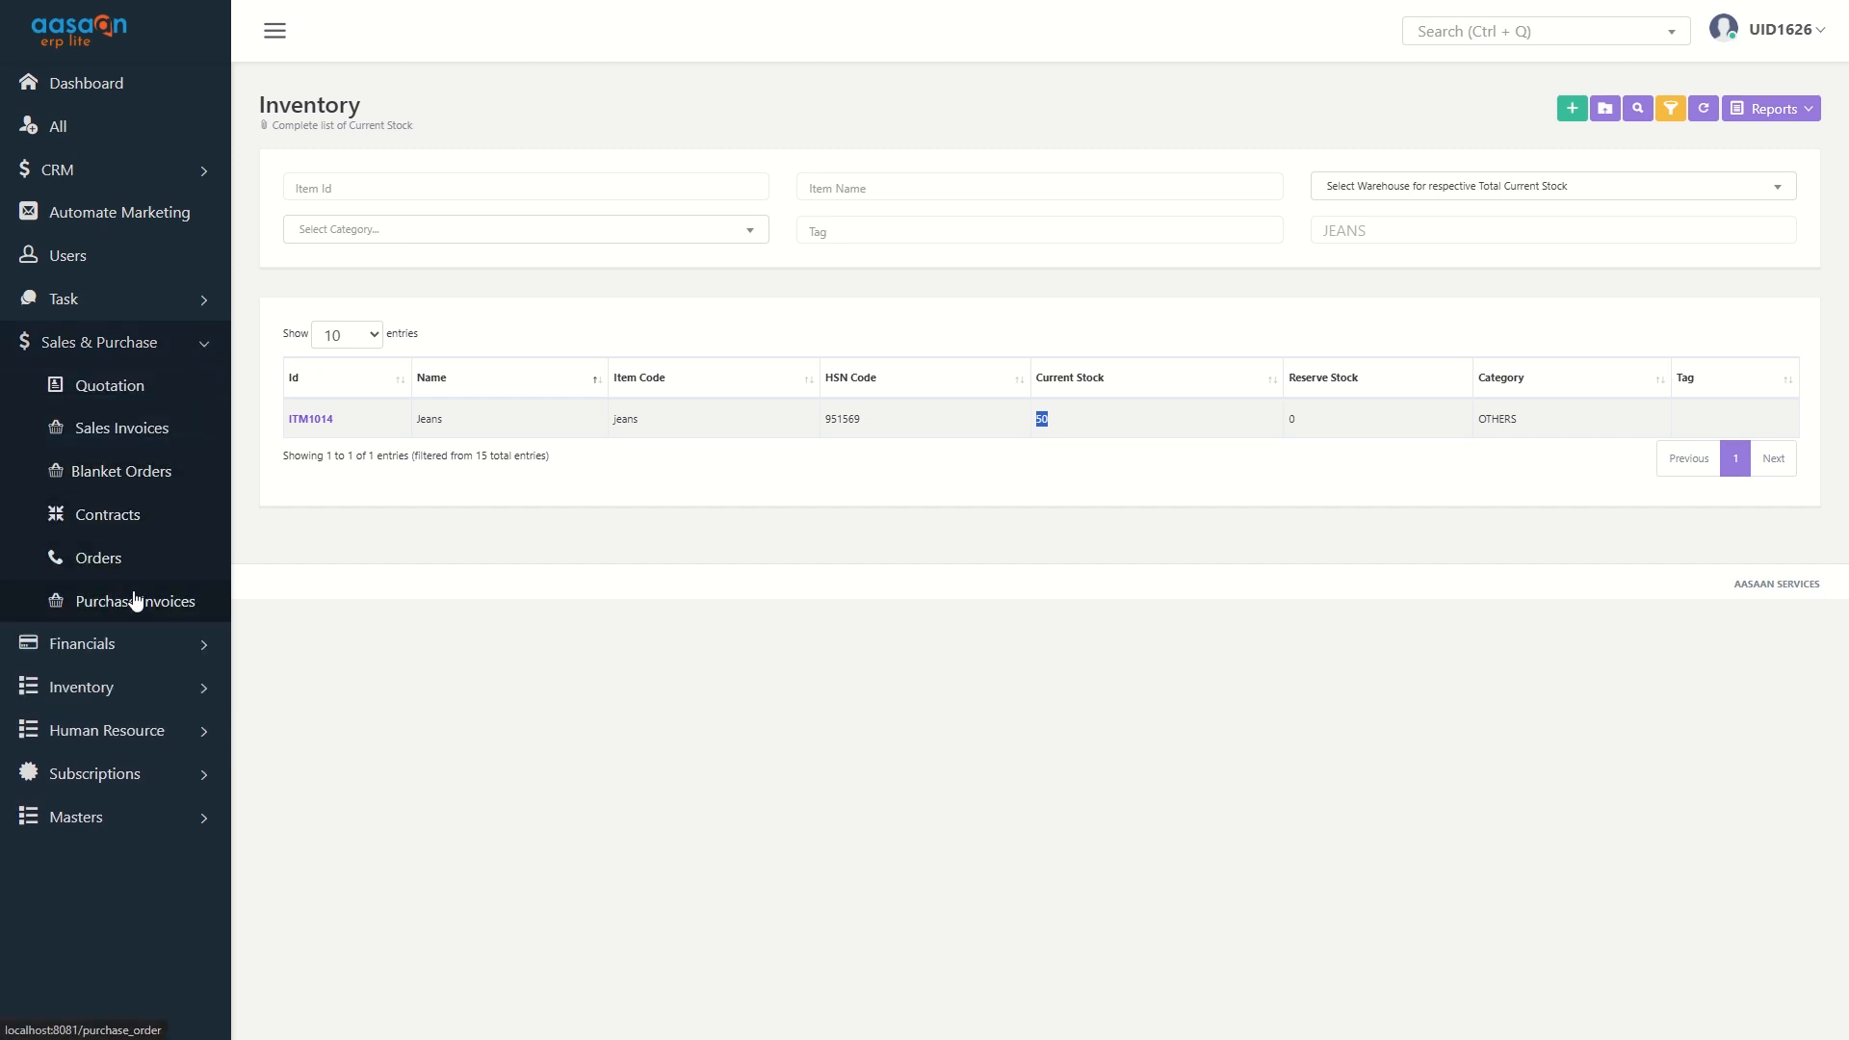
left_click(135, 601)
left_click(320, 316)
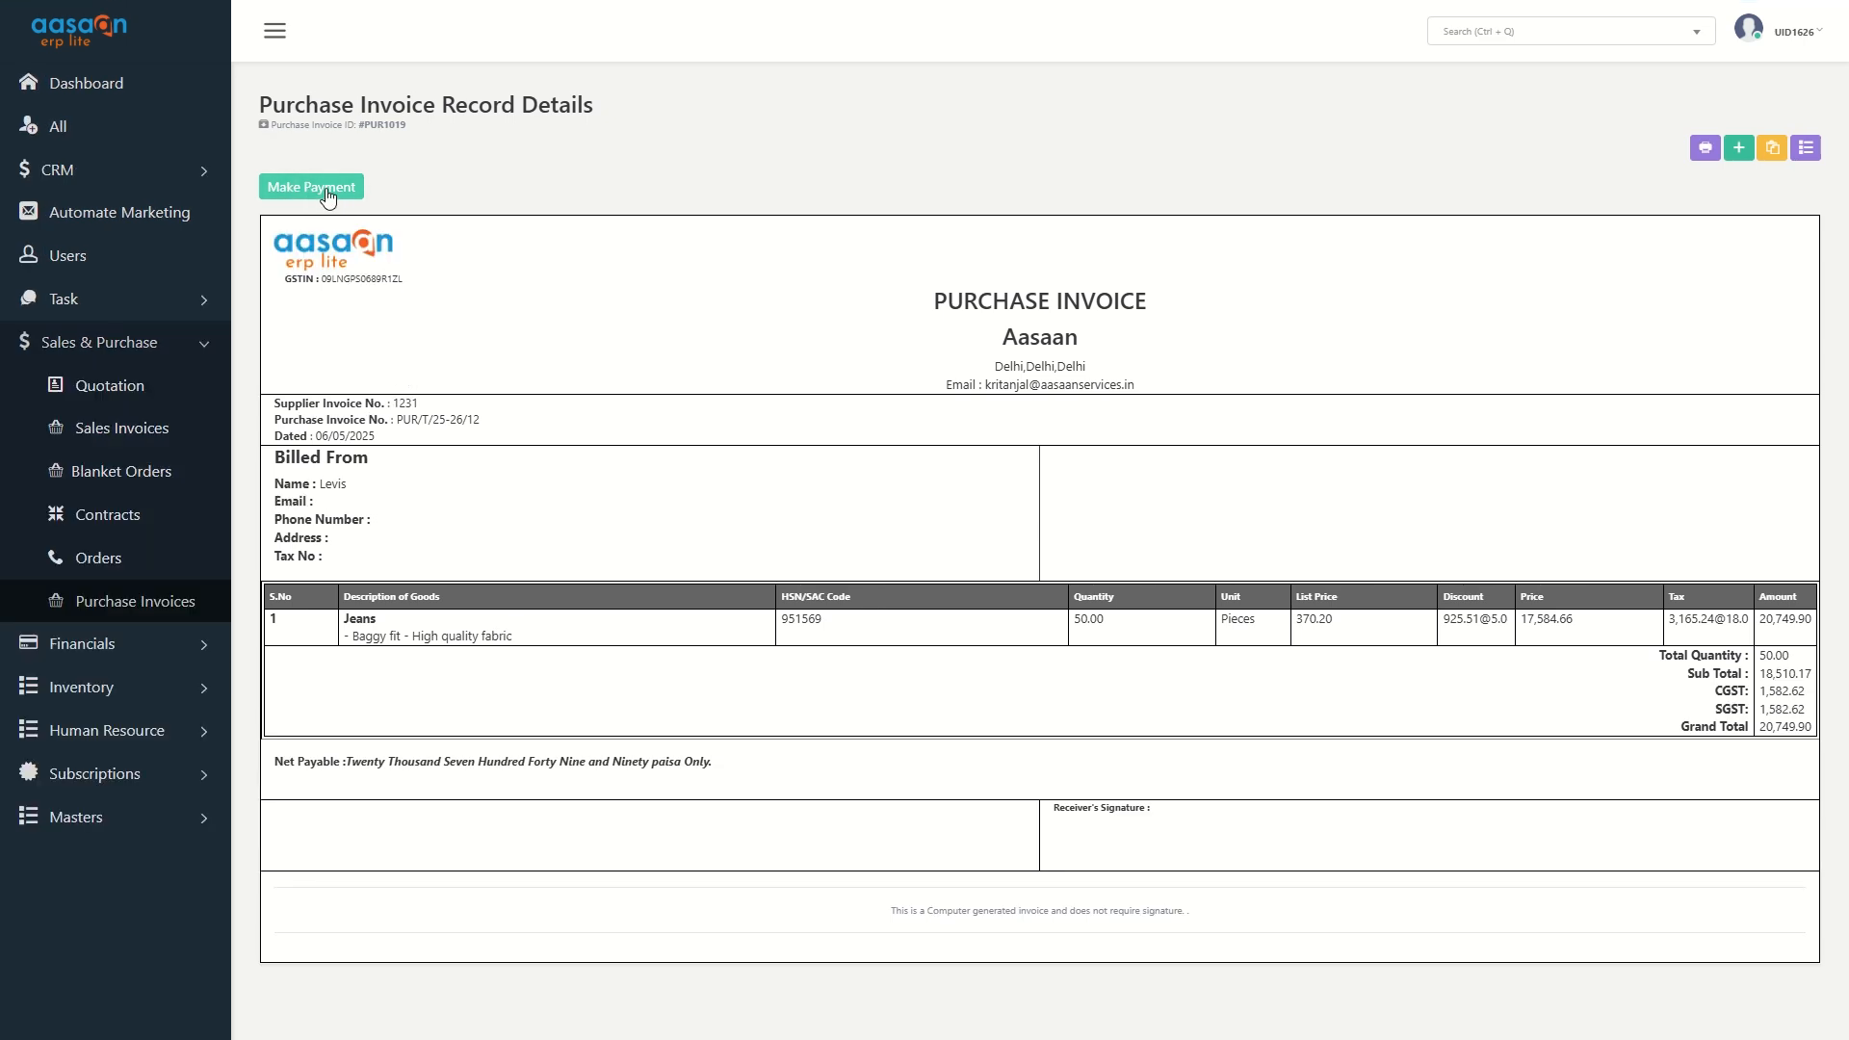
left_click(170, 659)
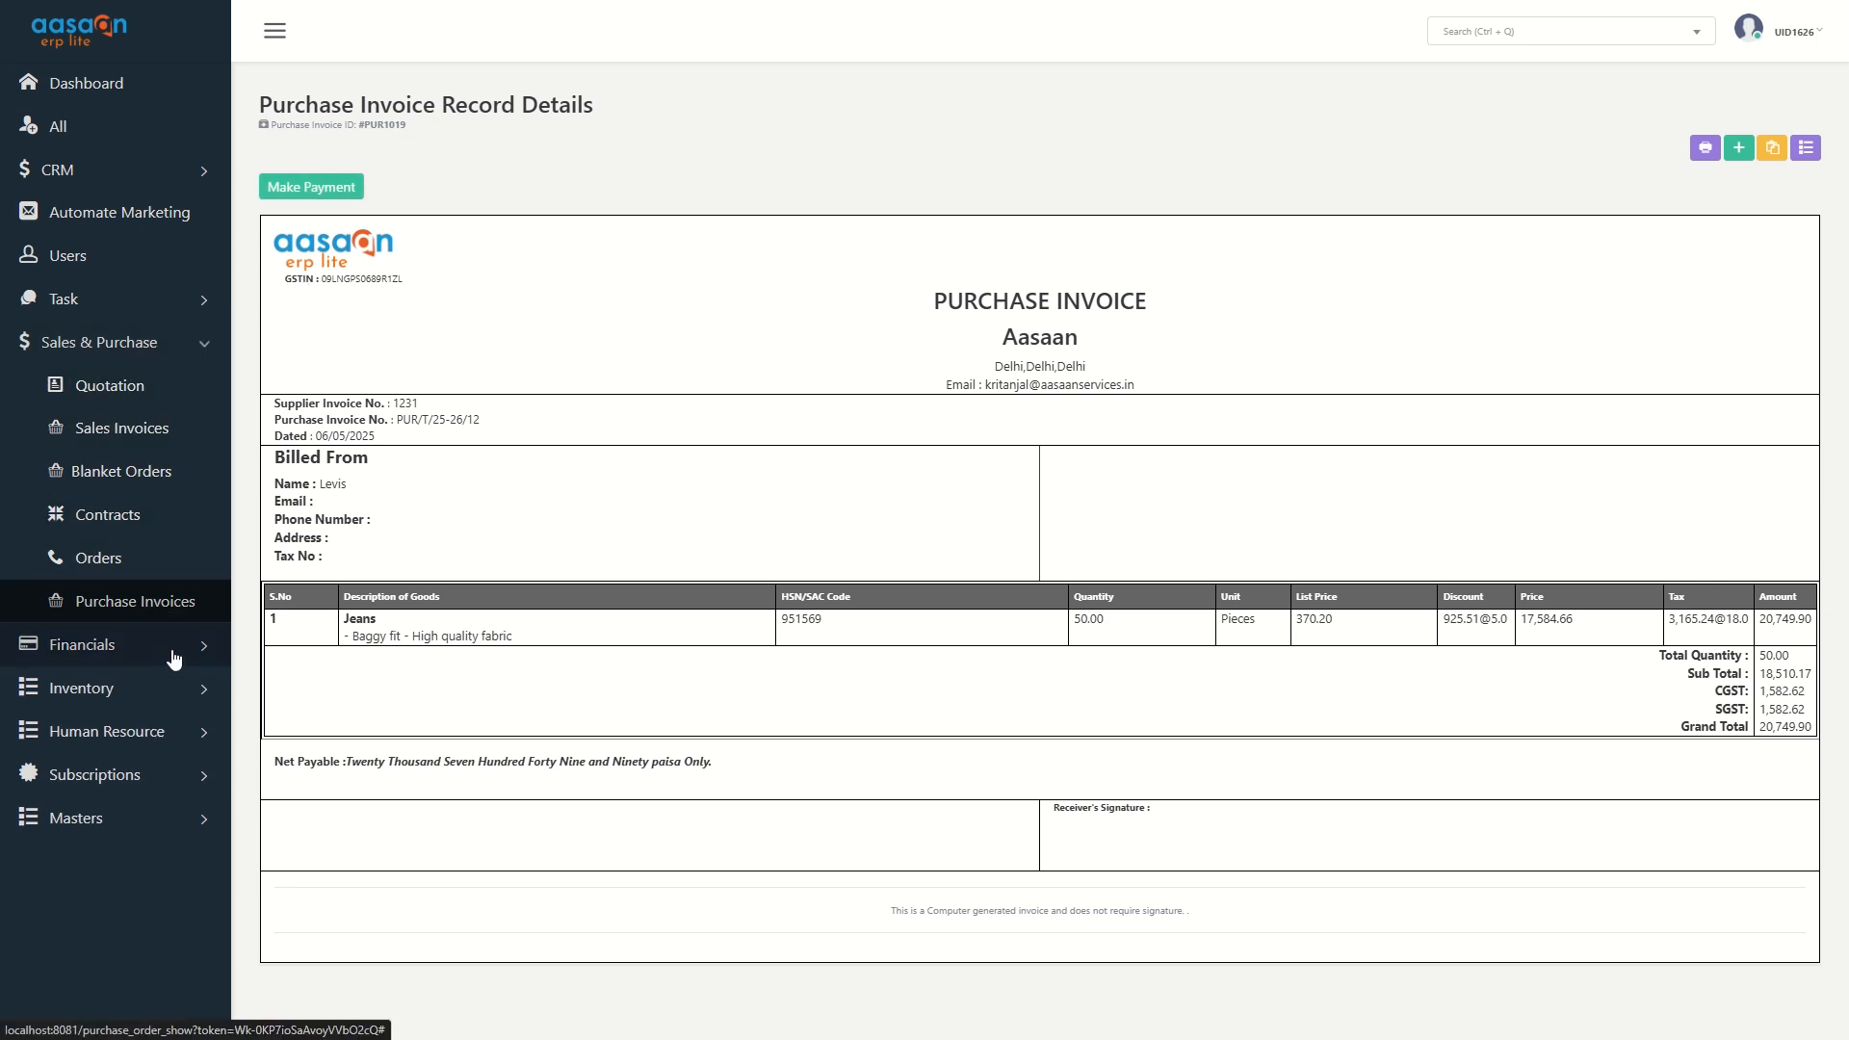
left_click(163, 345)
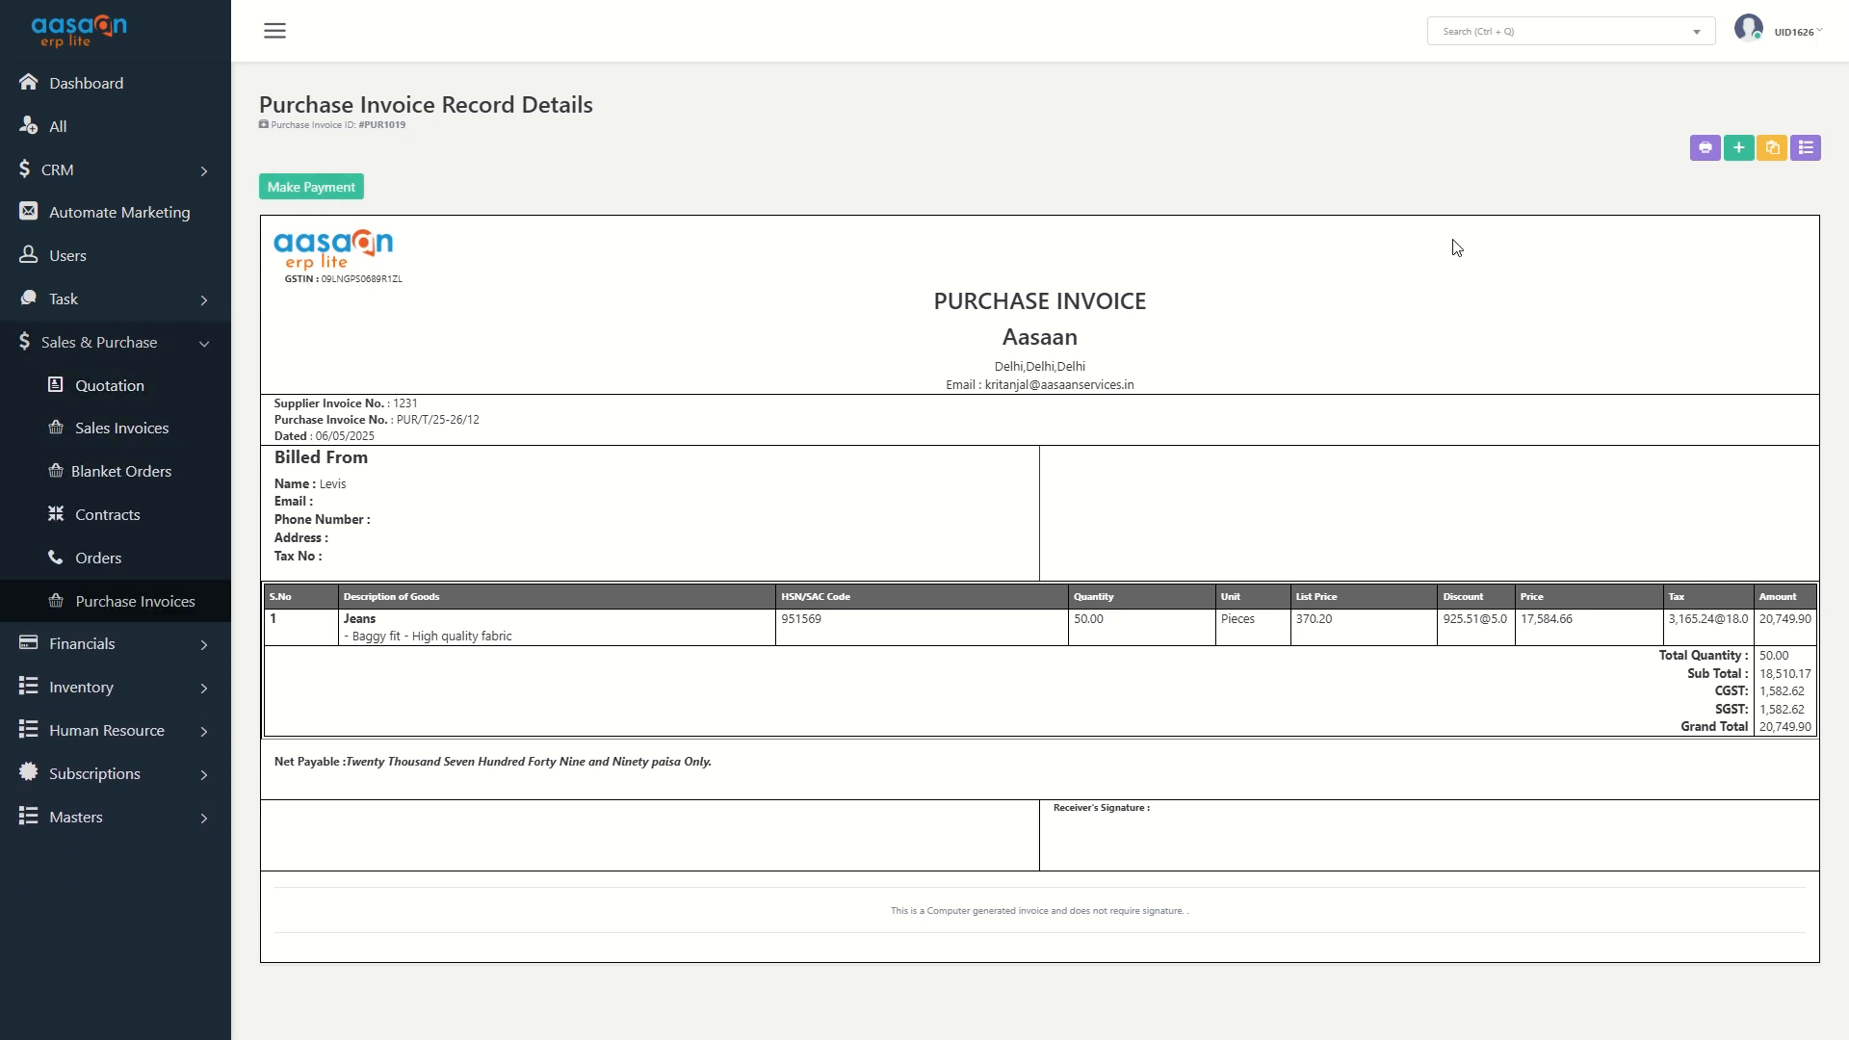
Check the Levis invoice's due balance in the purchase invoices list, and record a payment of 15000 by UPI against that invoice
left_click(1807, 150)
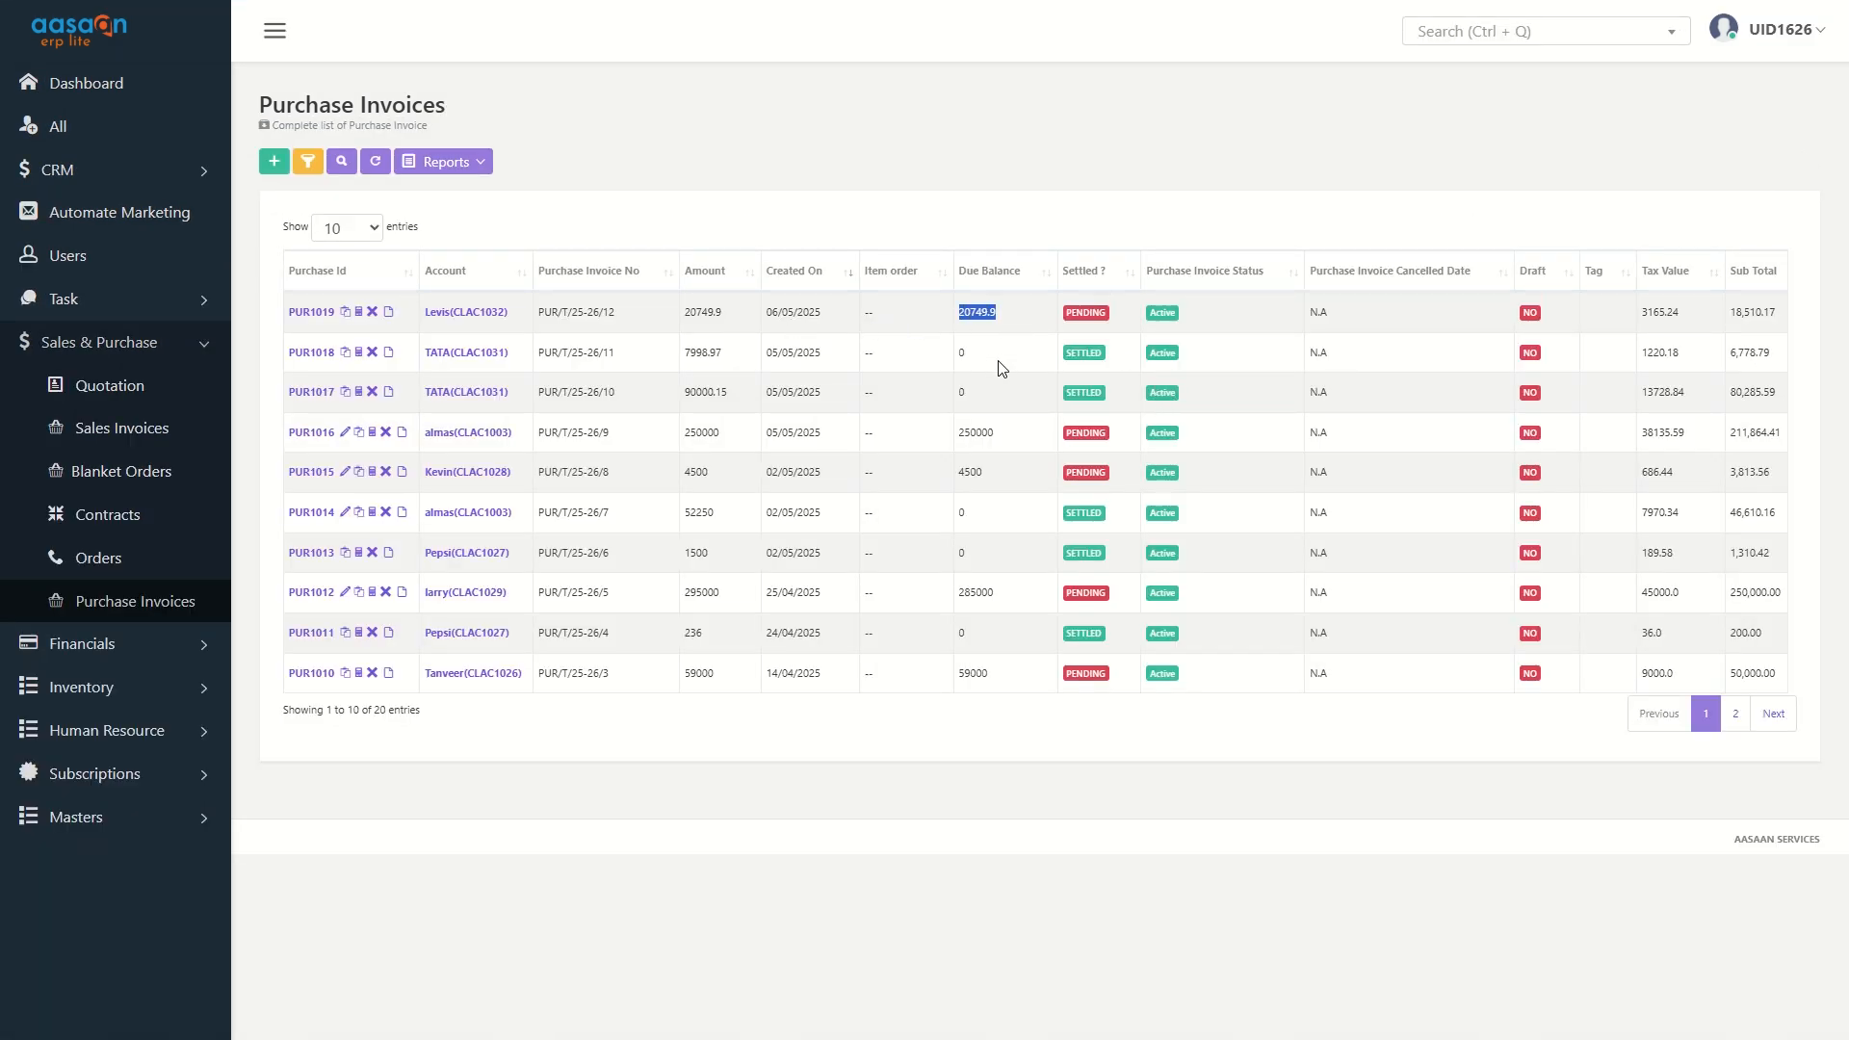
left_click(319, 313)
left_click(294, 187)
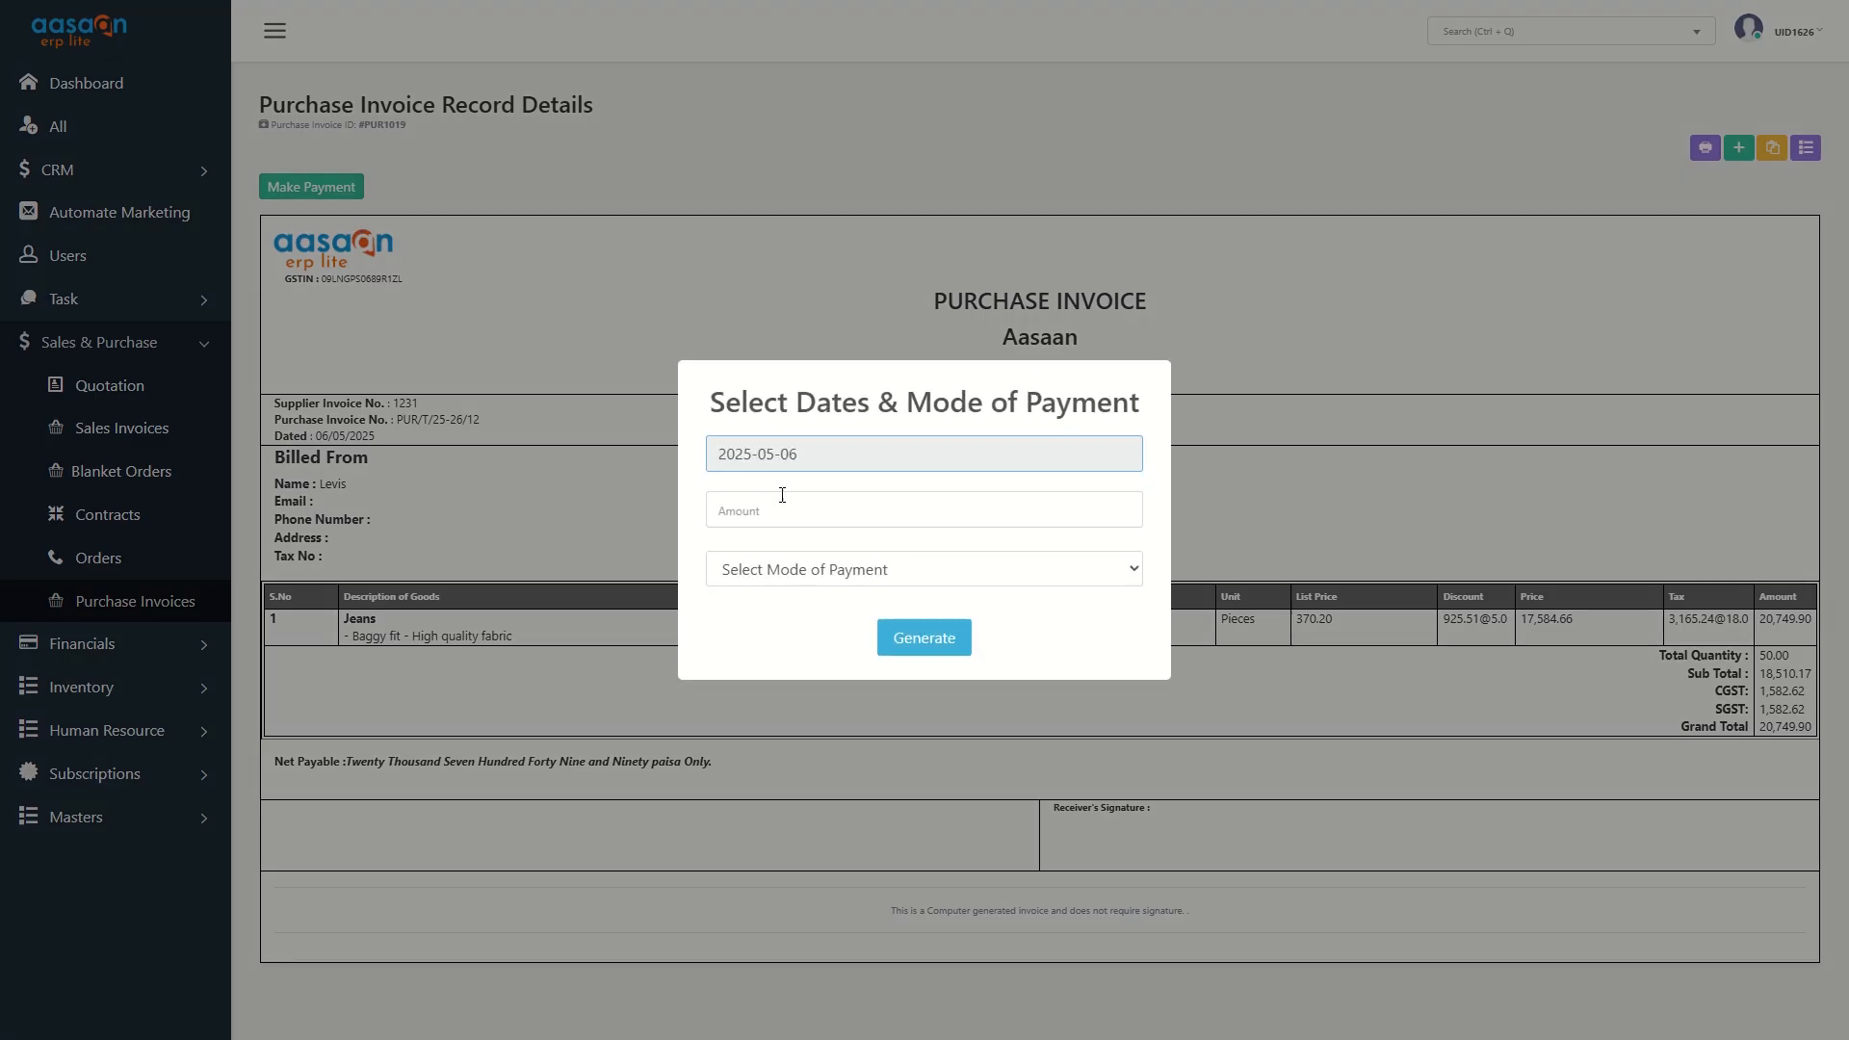
left_click(810, 510)
left_click(704, 531)
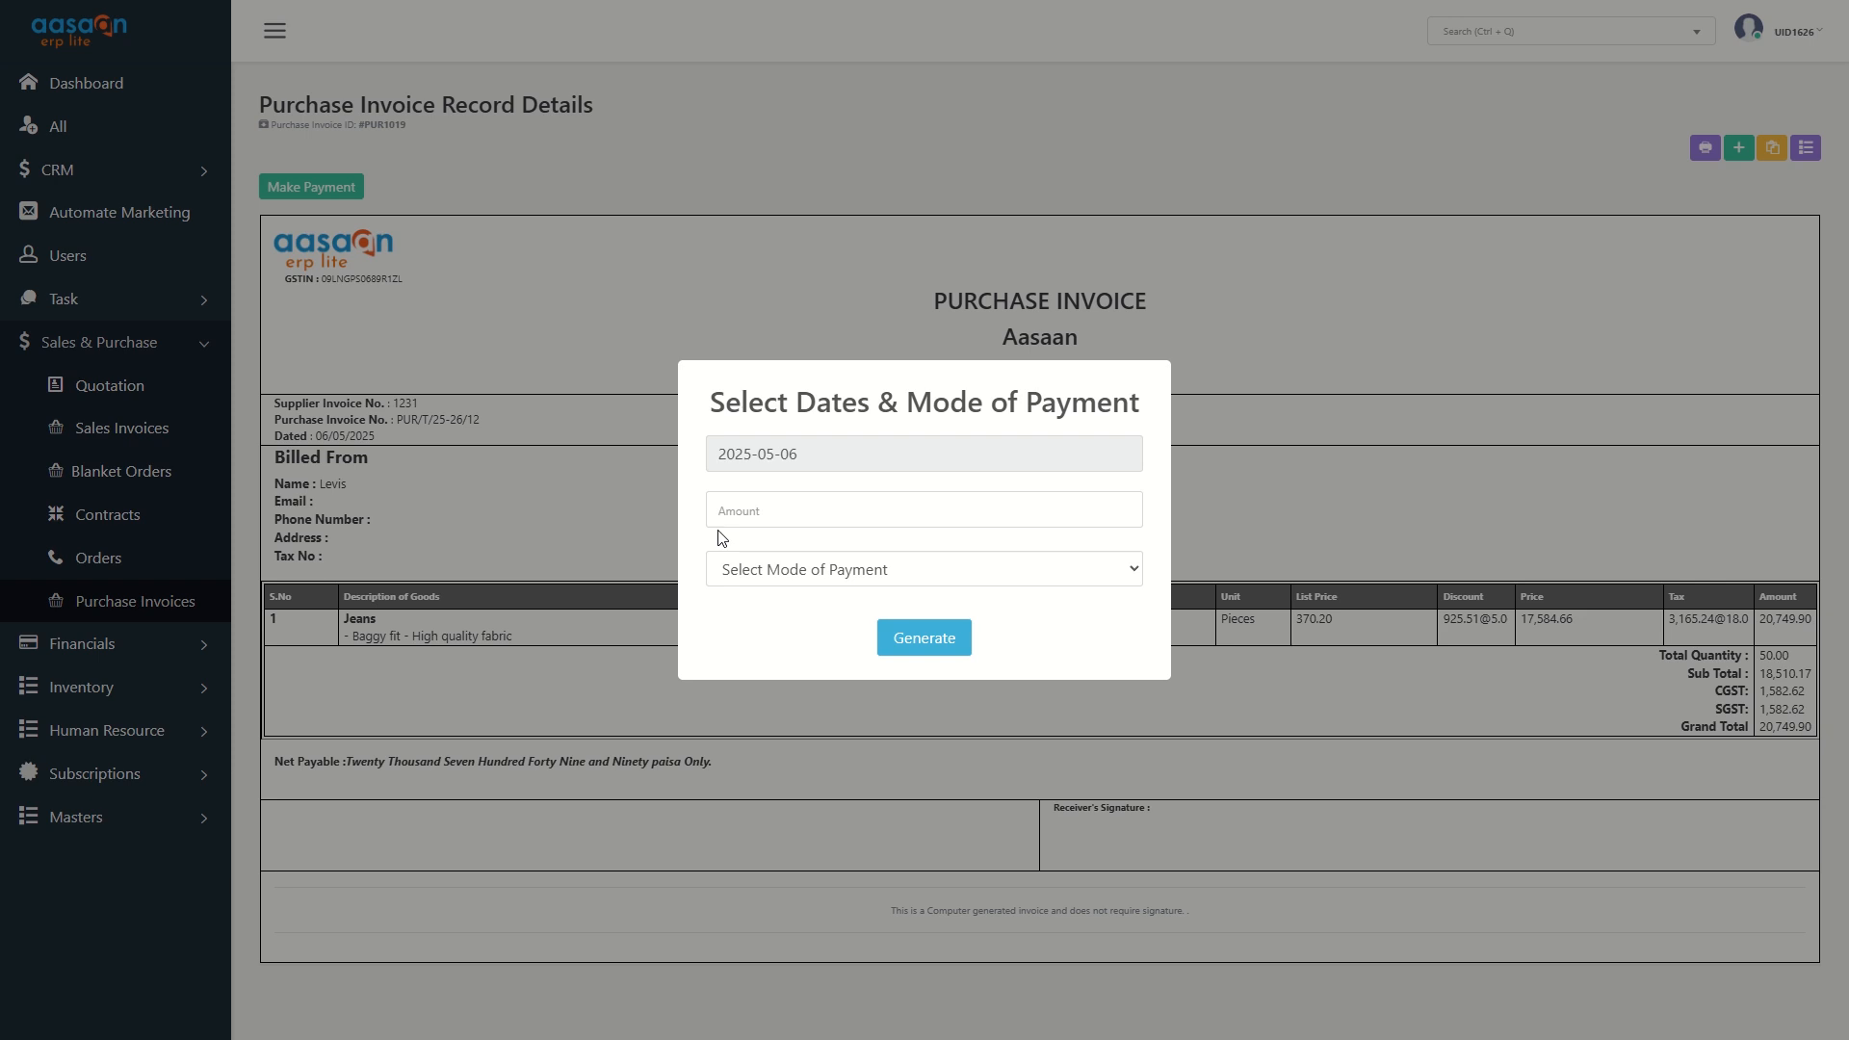
left_click(886, 502)
type("15000")
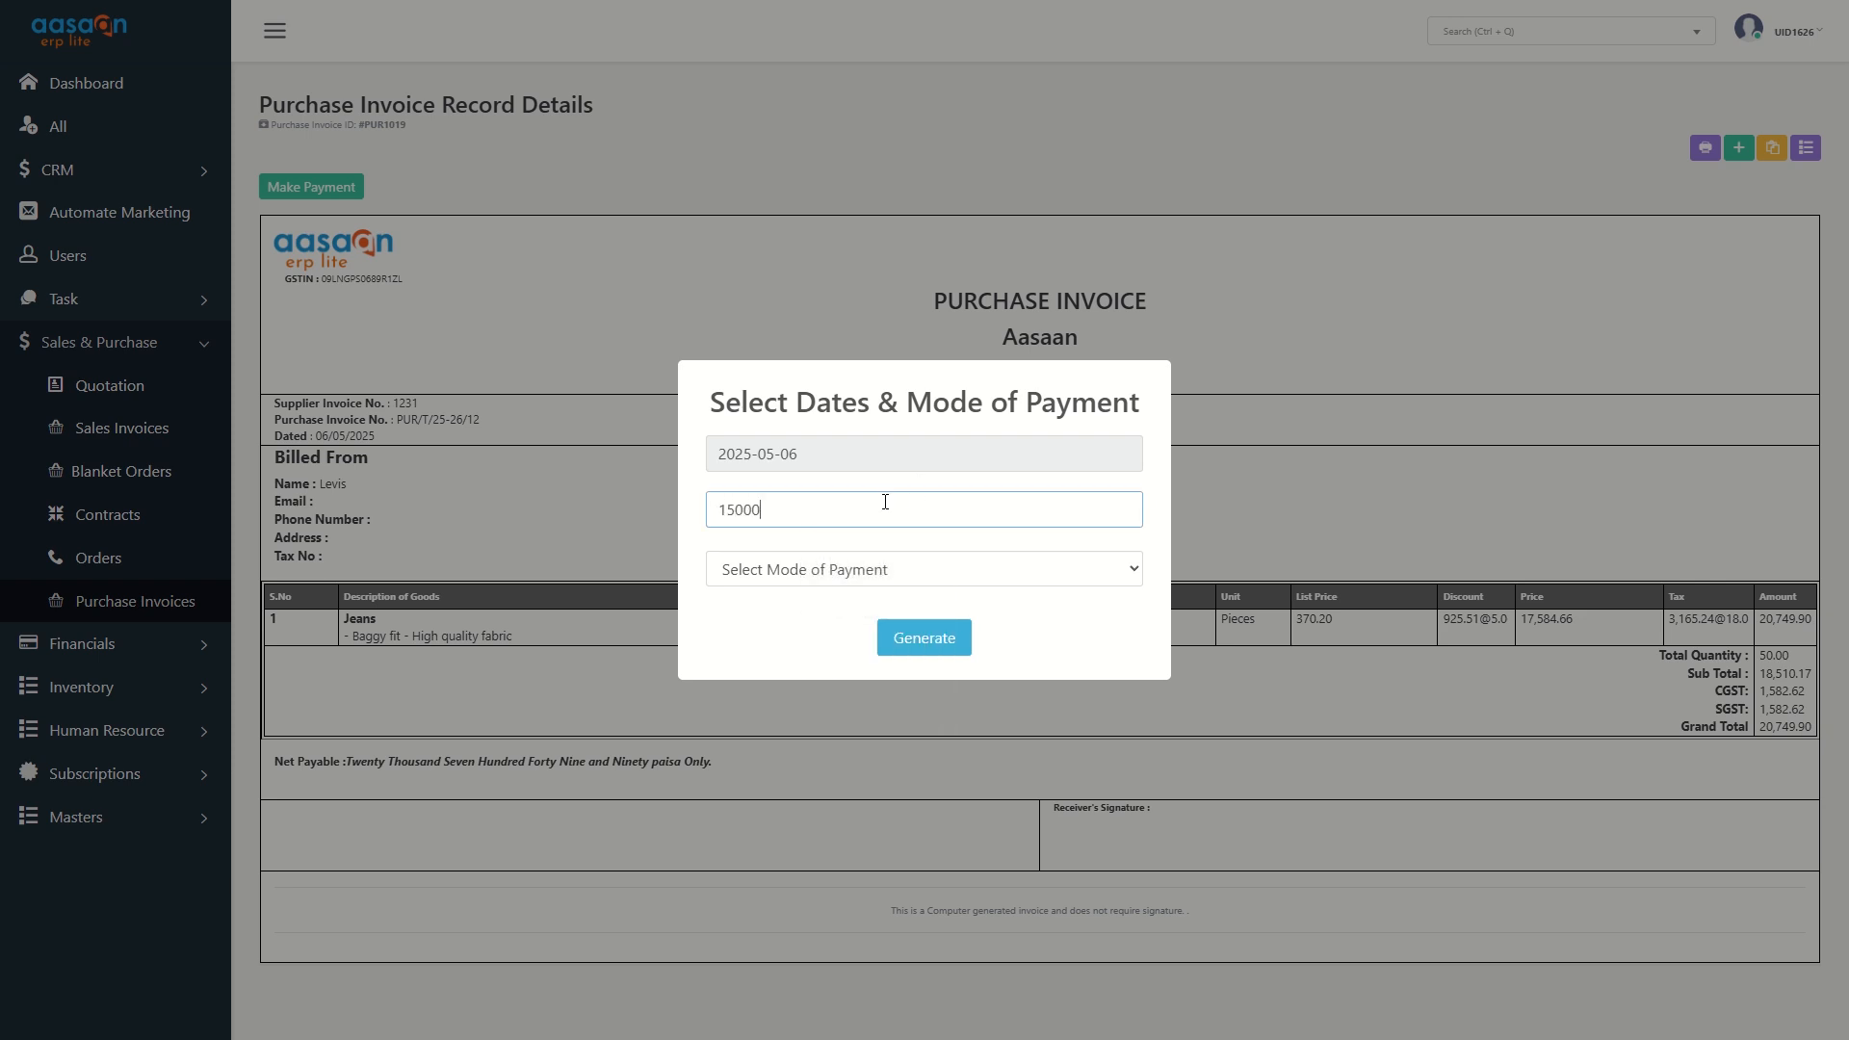
left_click(818, 572)
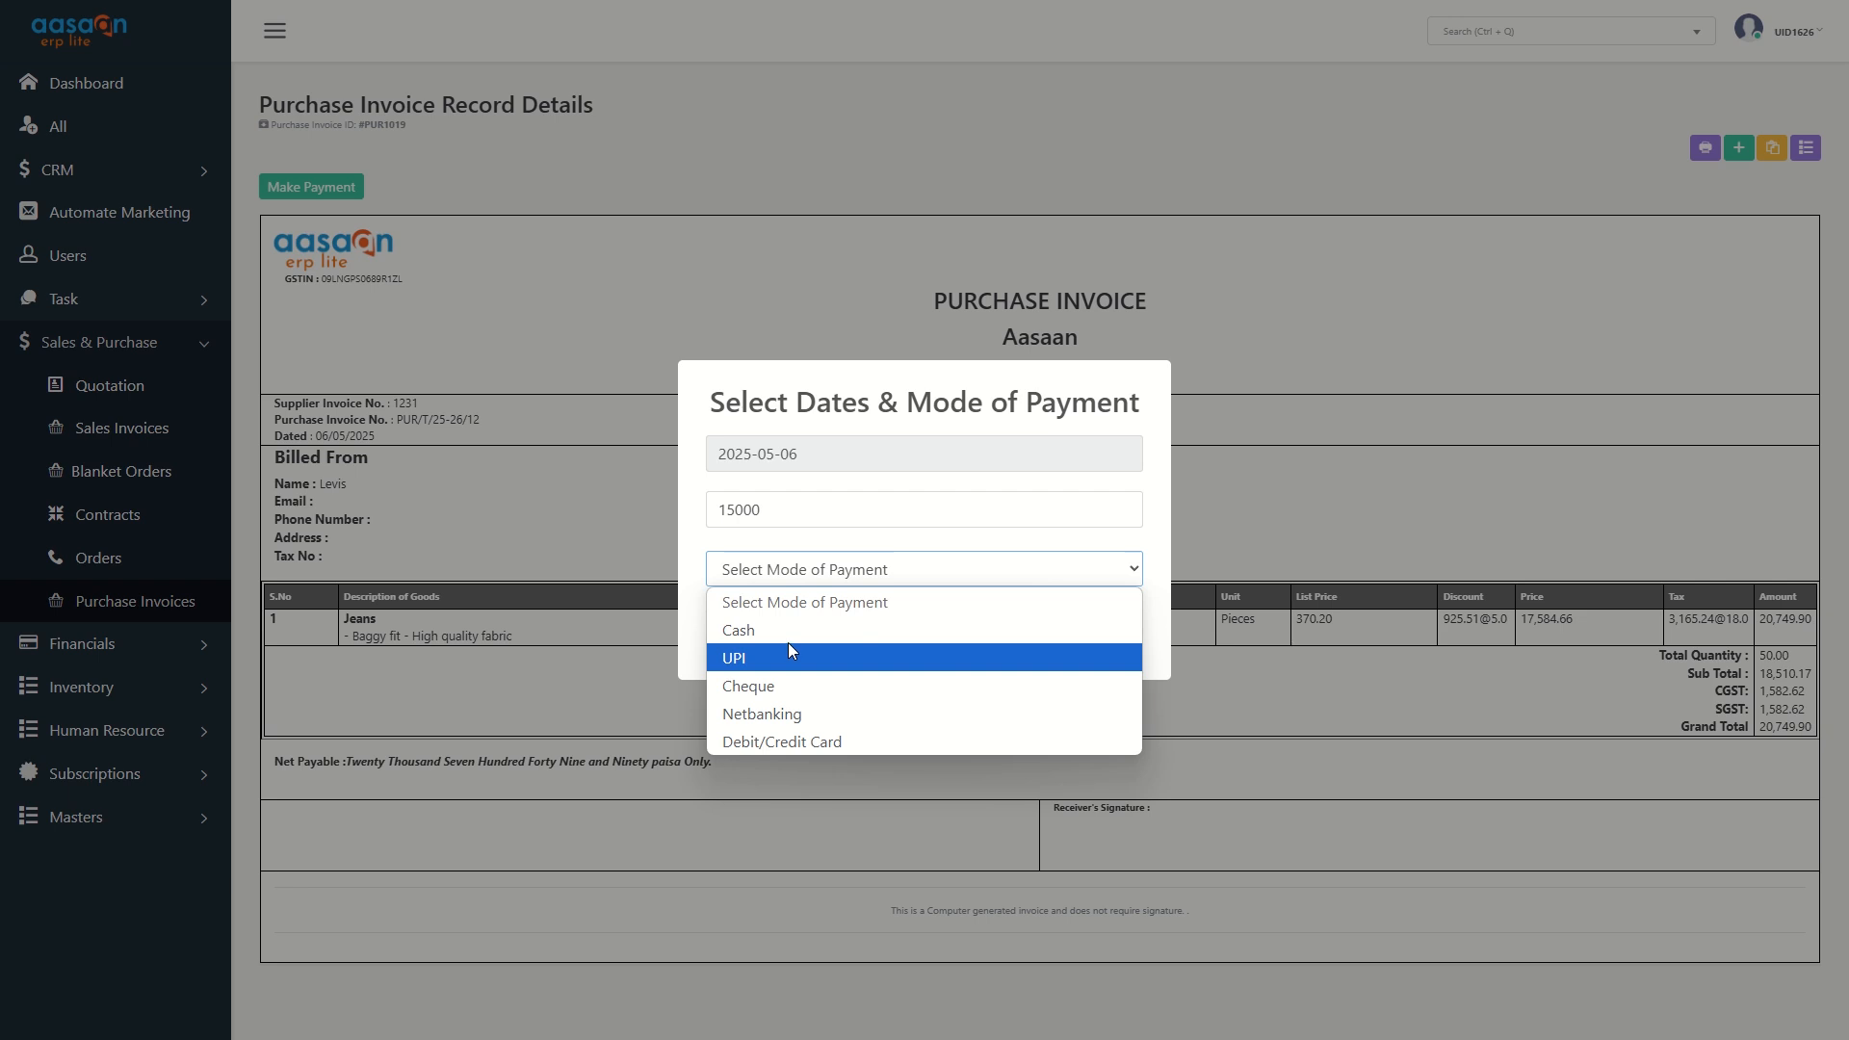
left_click(786, 632)
left_click(779, 569)
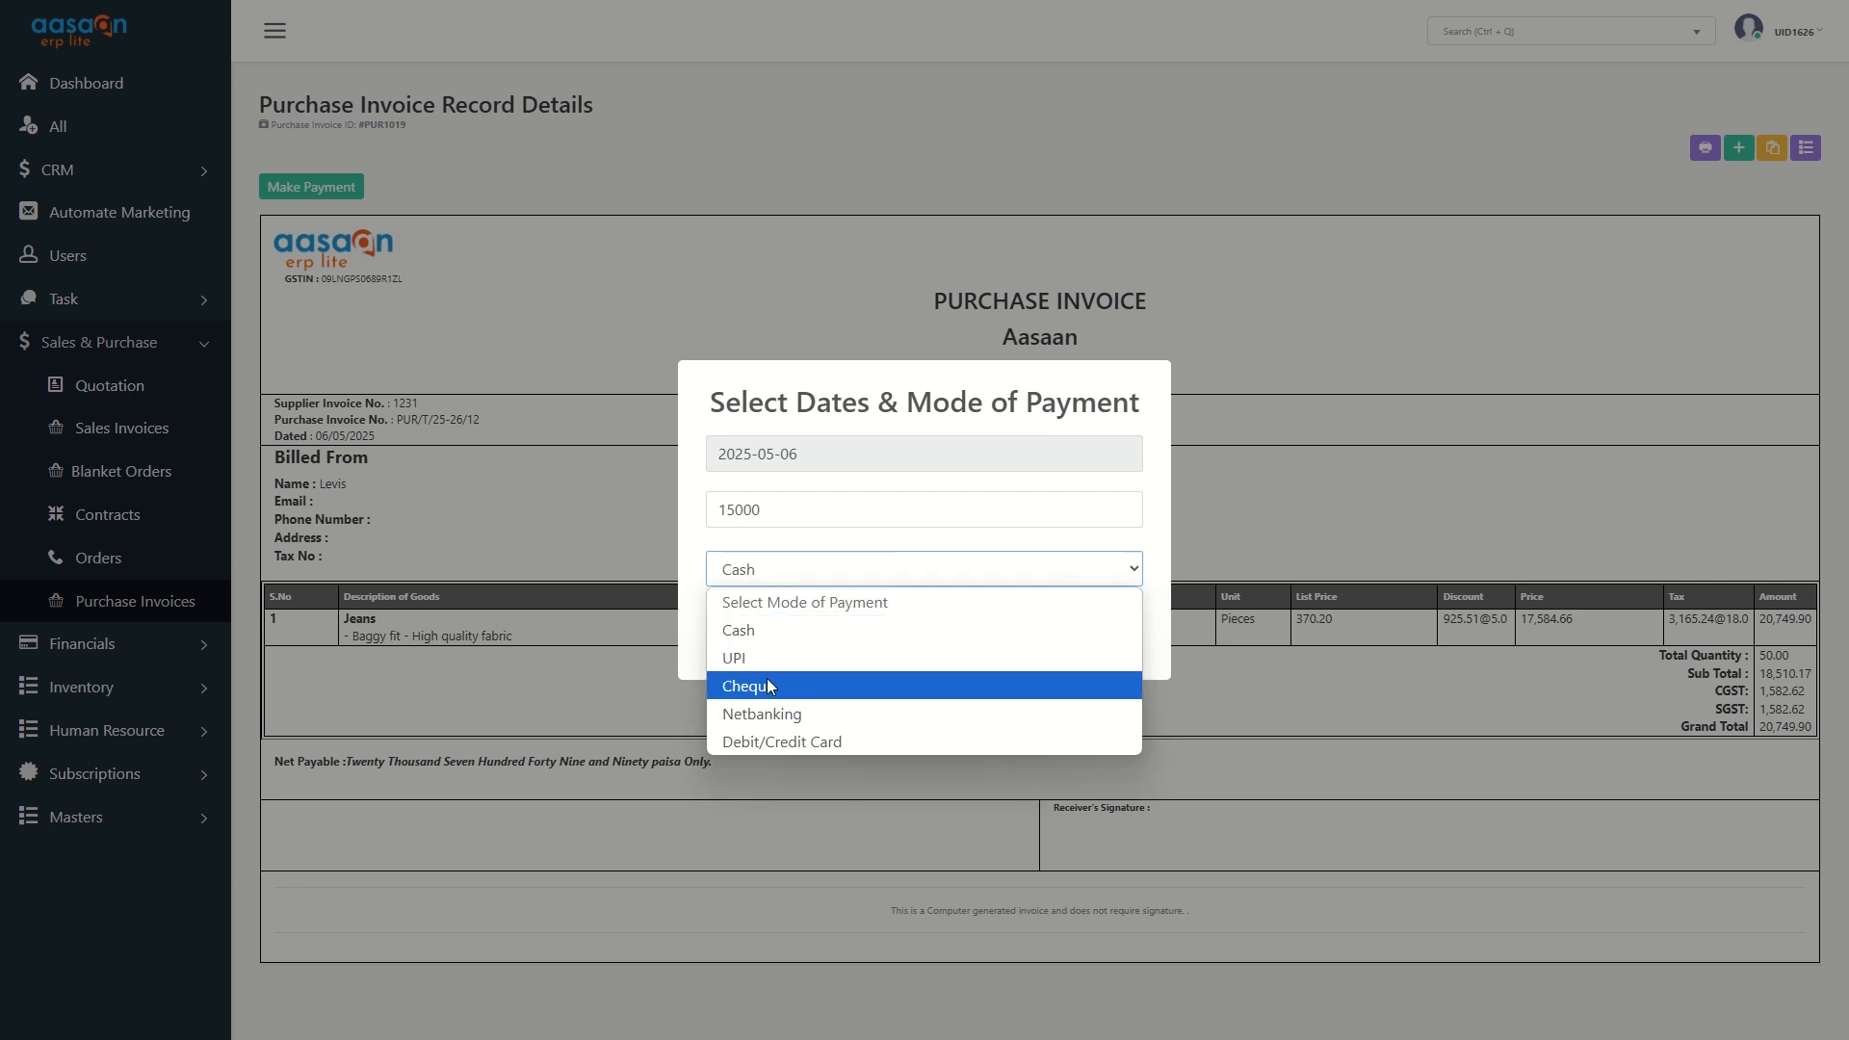
left_click(805, 658)
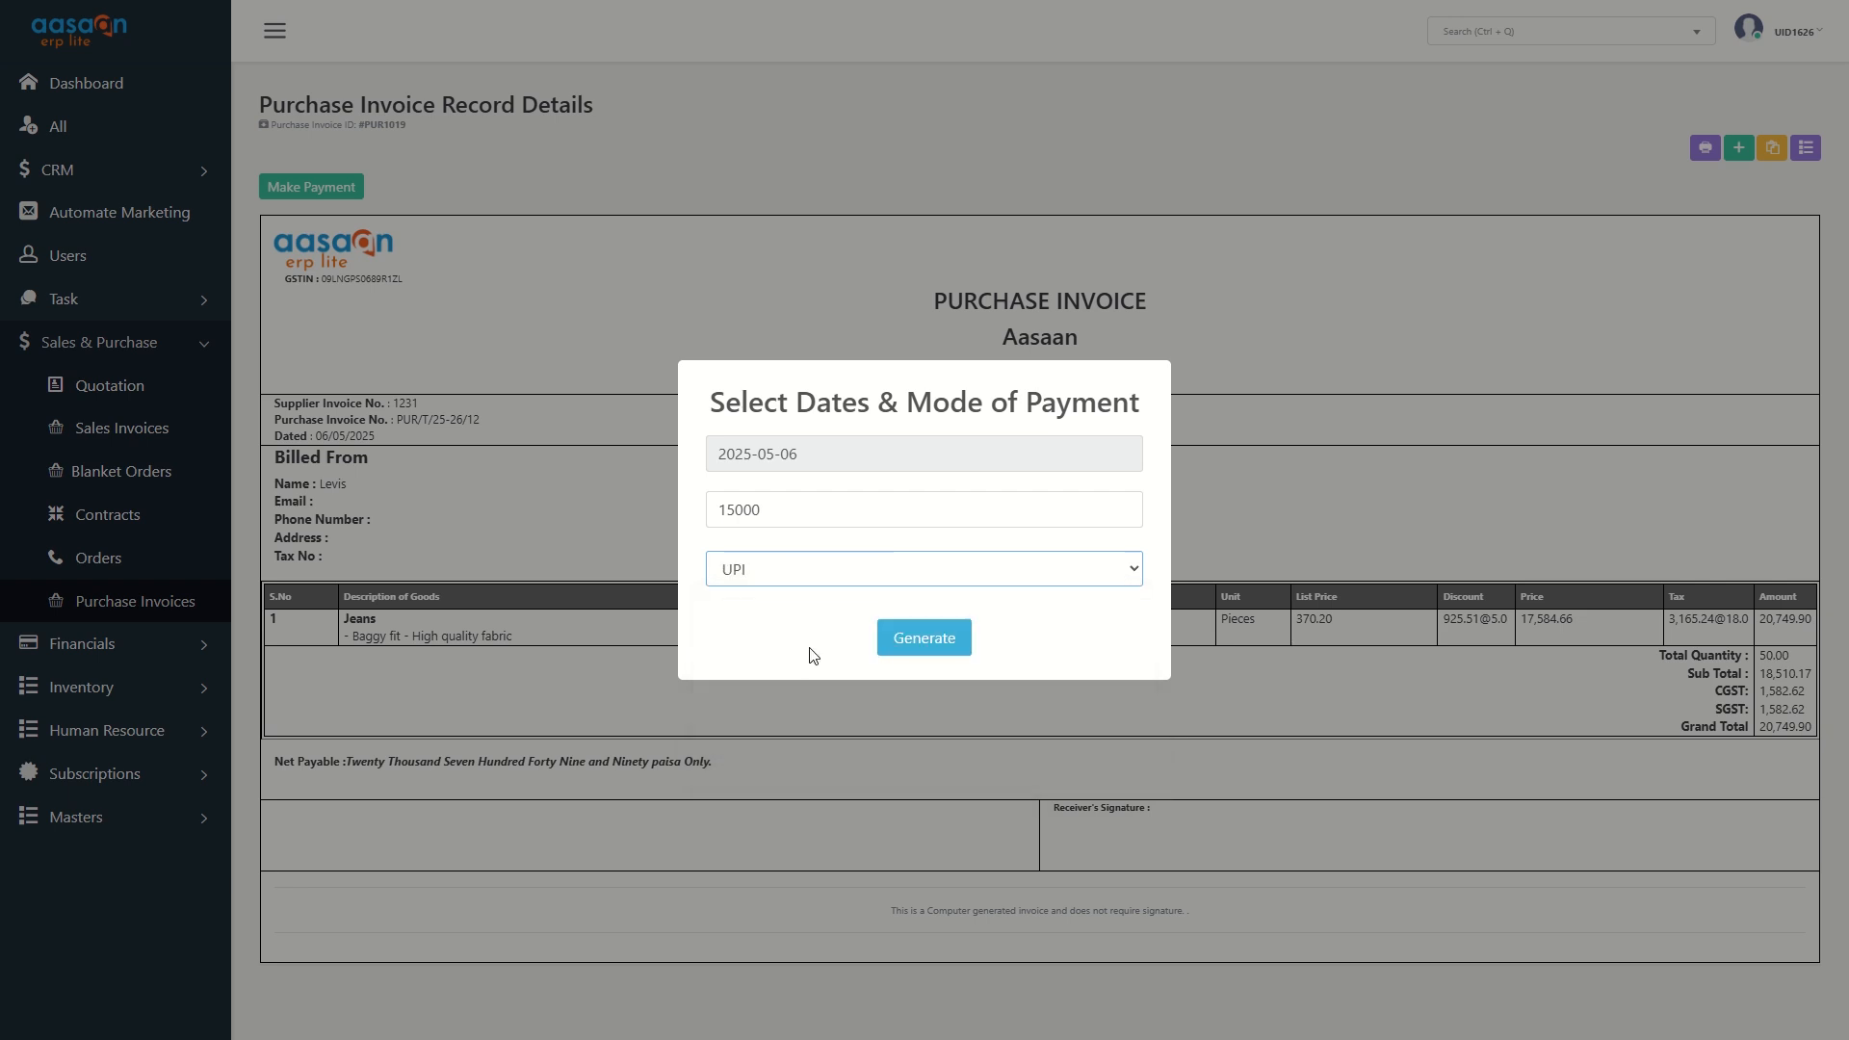
left_click(916, 643)
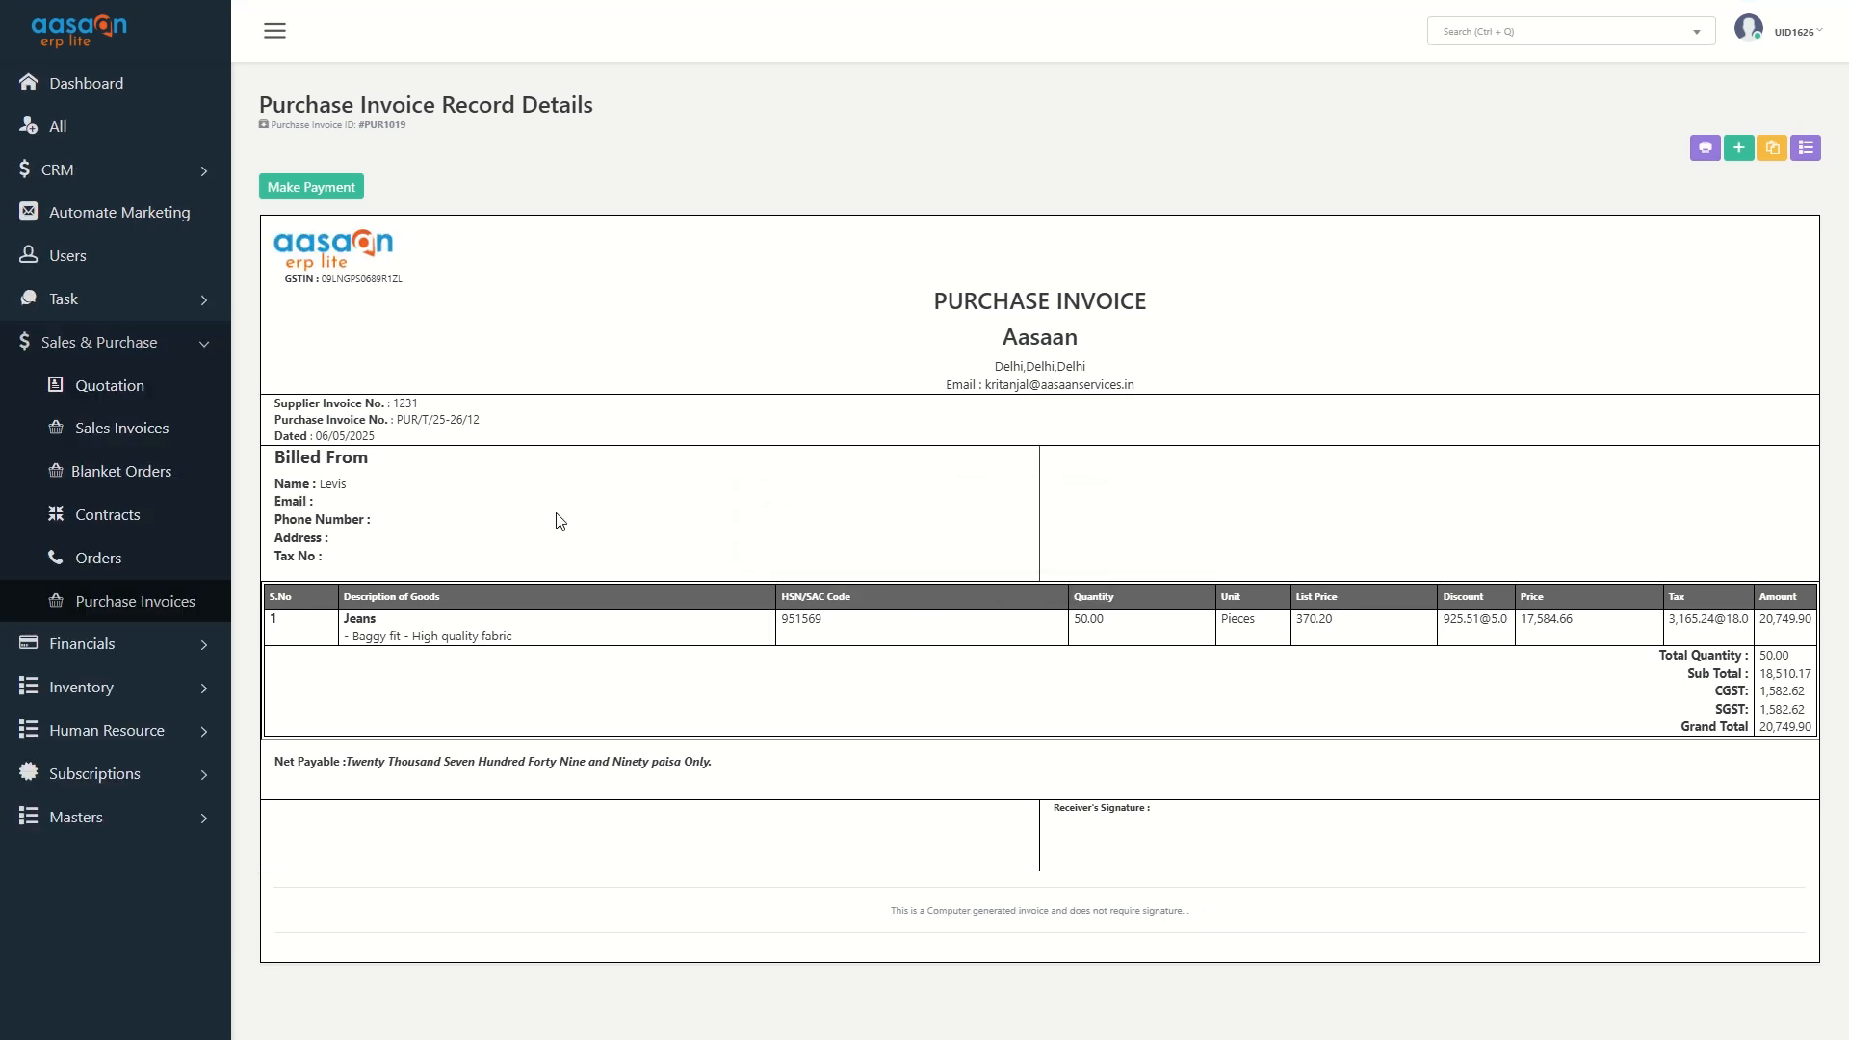
Return to the purchase invoices list and check the Levis invoice's amount and due balance
left_click(1804, 146)
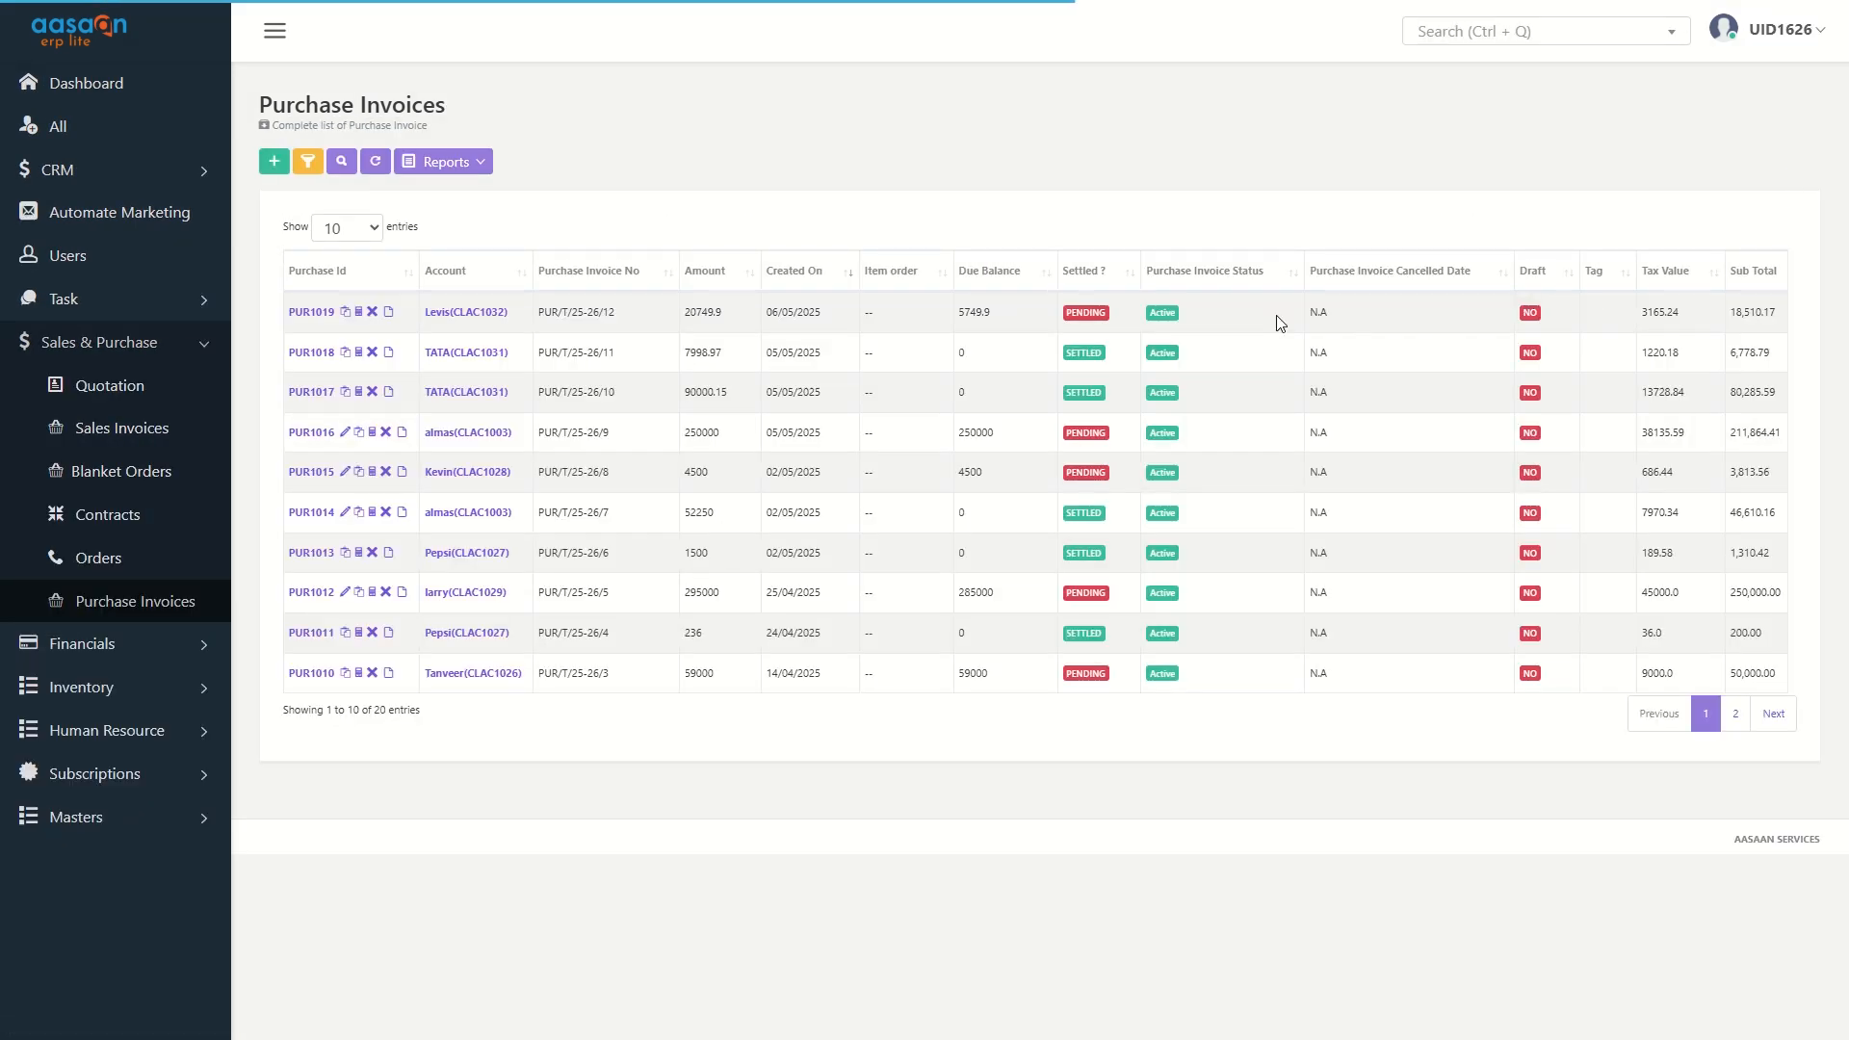
double_click(689, 314)
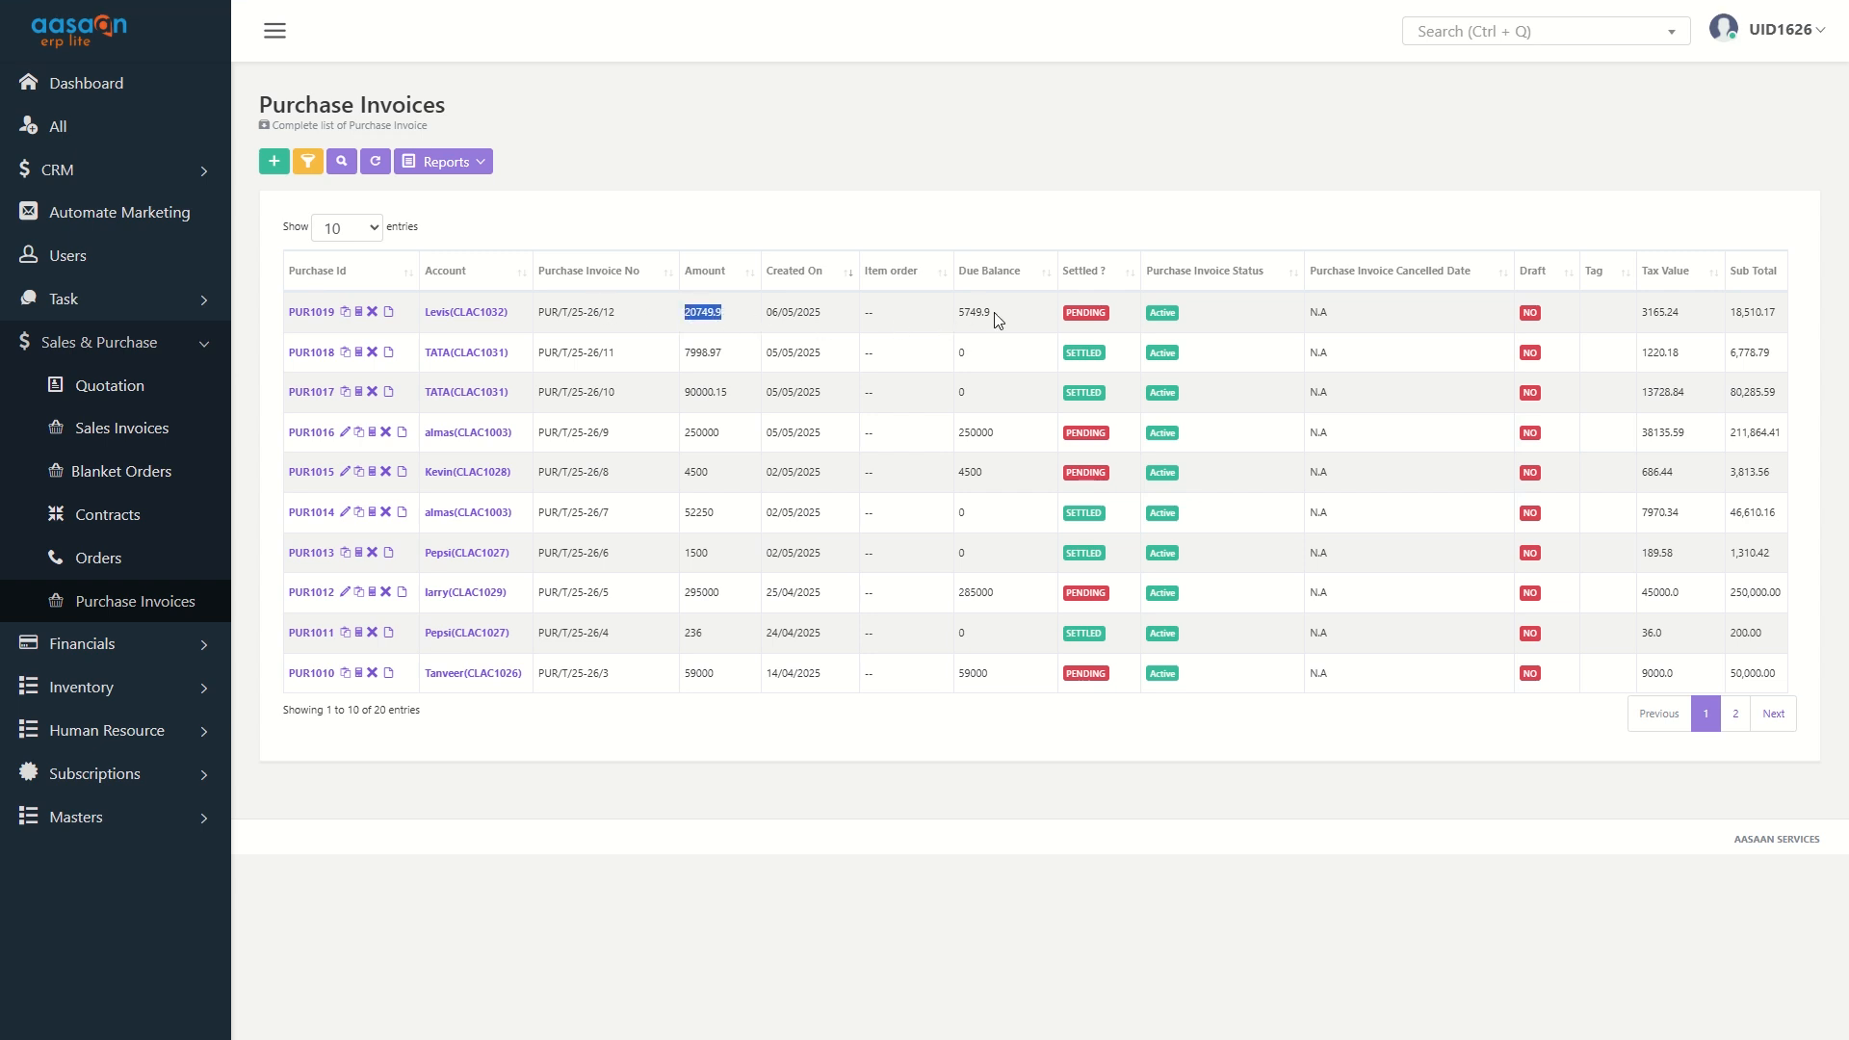
double_click(974, 314)
Open the list of payments made and examine the Levis payment's amount, client account and invoice description
left_click(169, 641)
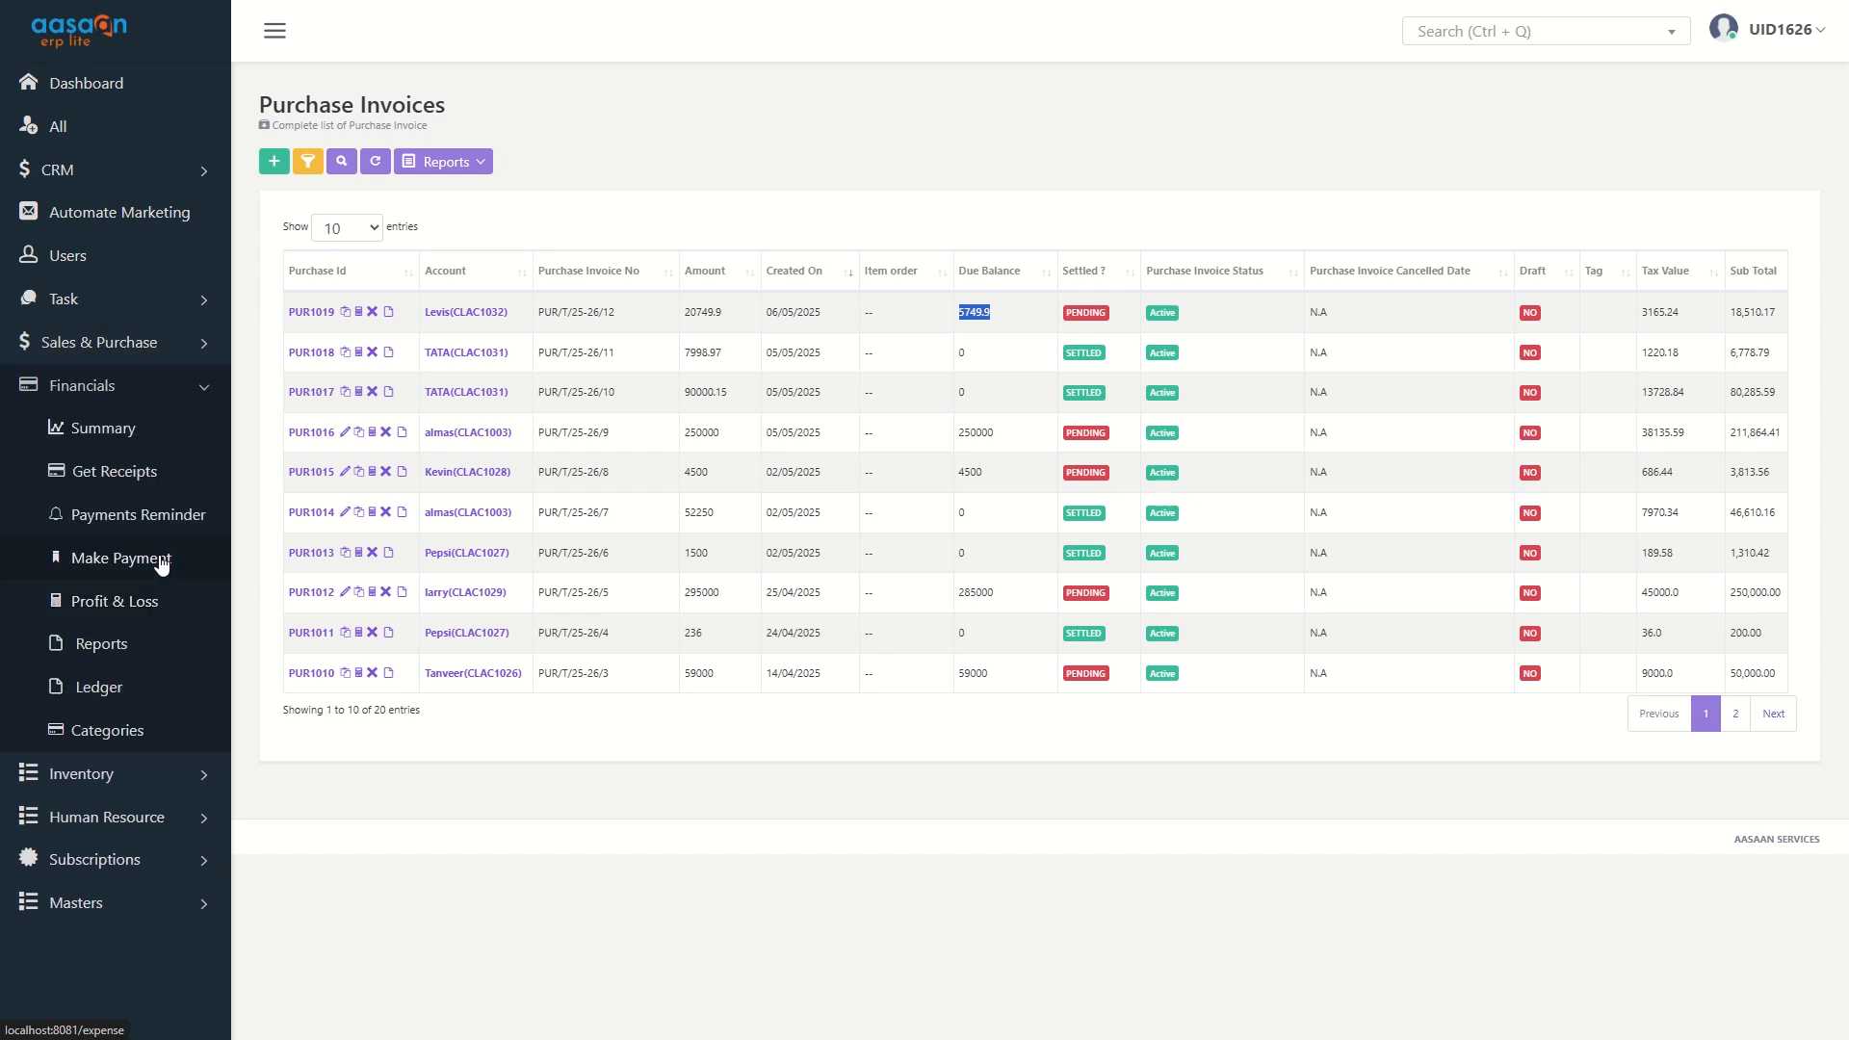
left_click(162, 564)
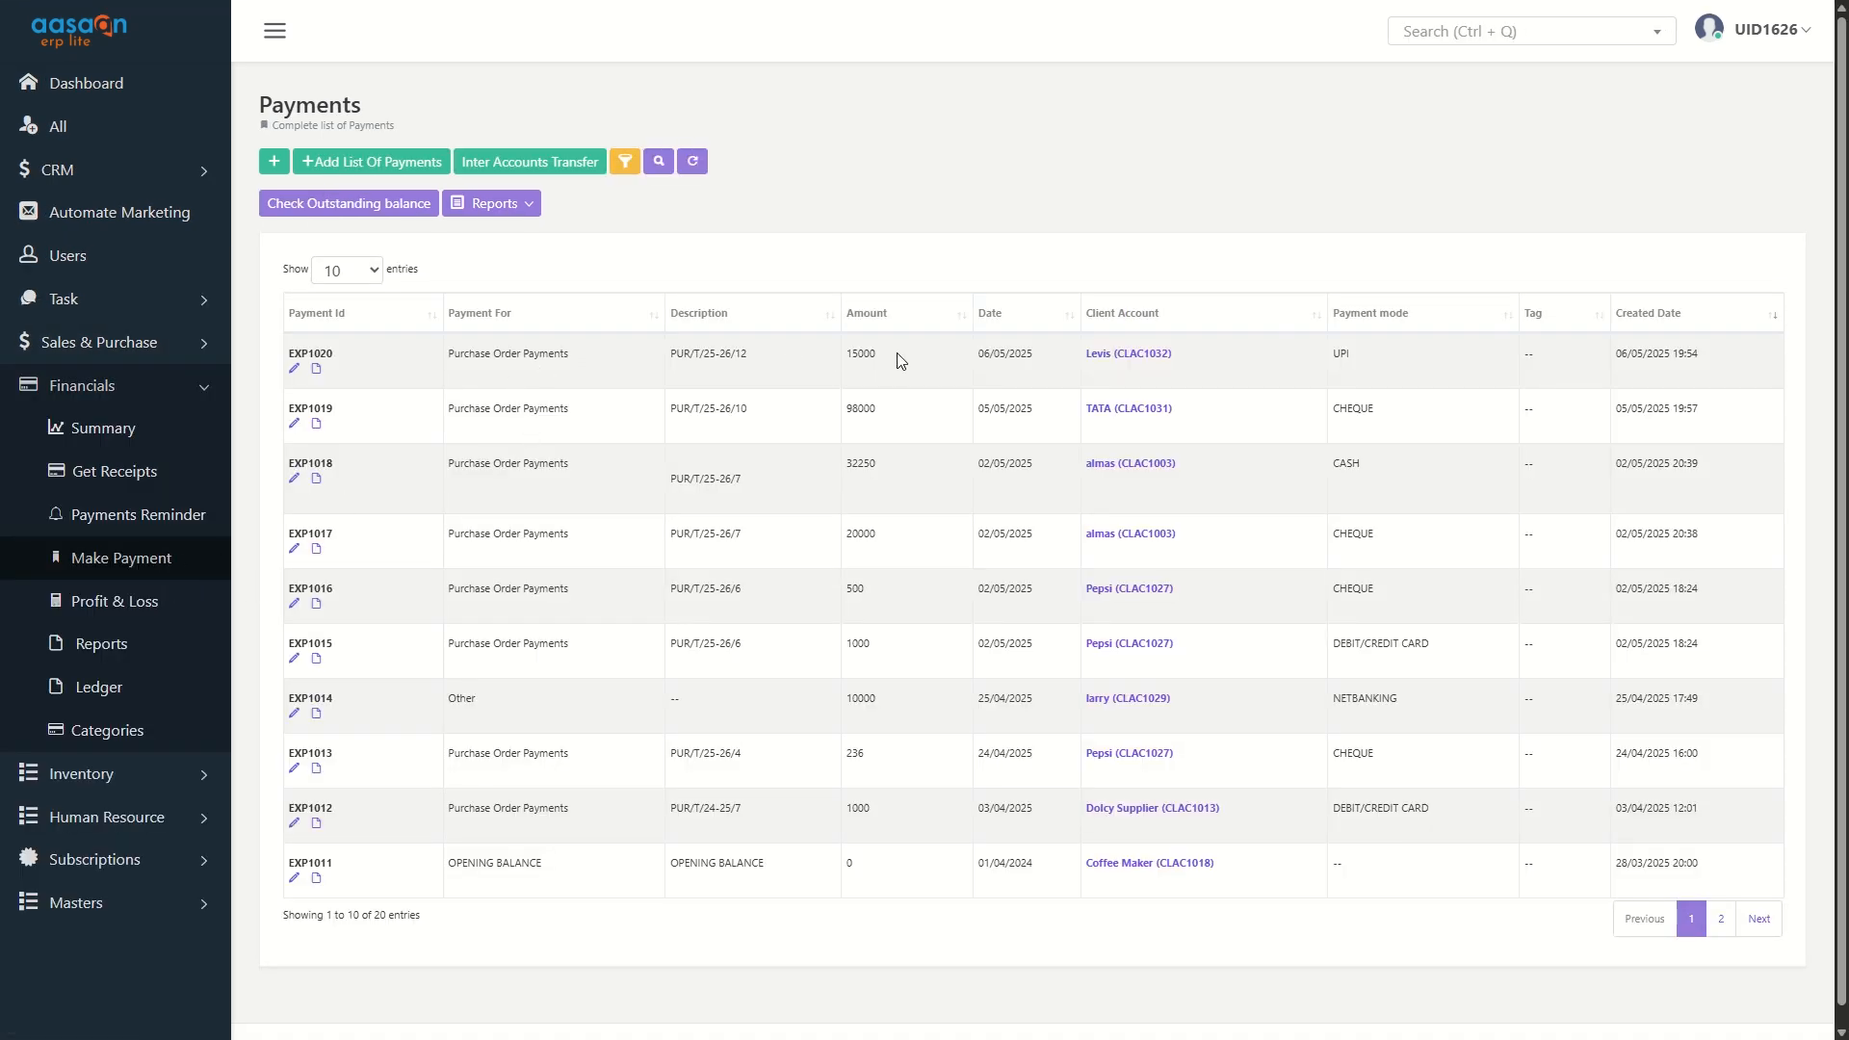
left_click_drag(820, 357, 883, 363)
left_click_drag(1204, 358, 1057, 349)
left_click_drag(673, 357, 766, 366)
left_click(853, 355)
Go back to the purchase invoices and compare the Levis invoice's total amount with its due balance
left_click(114, 344)
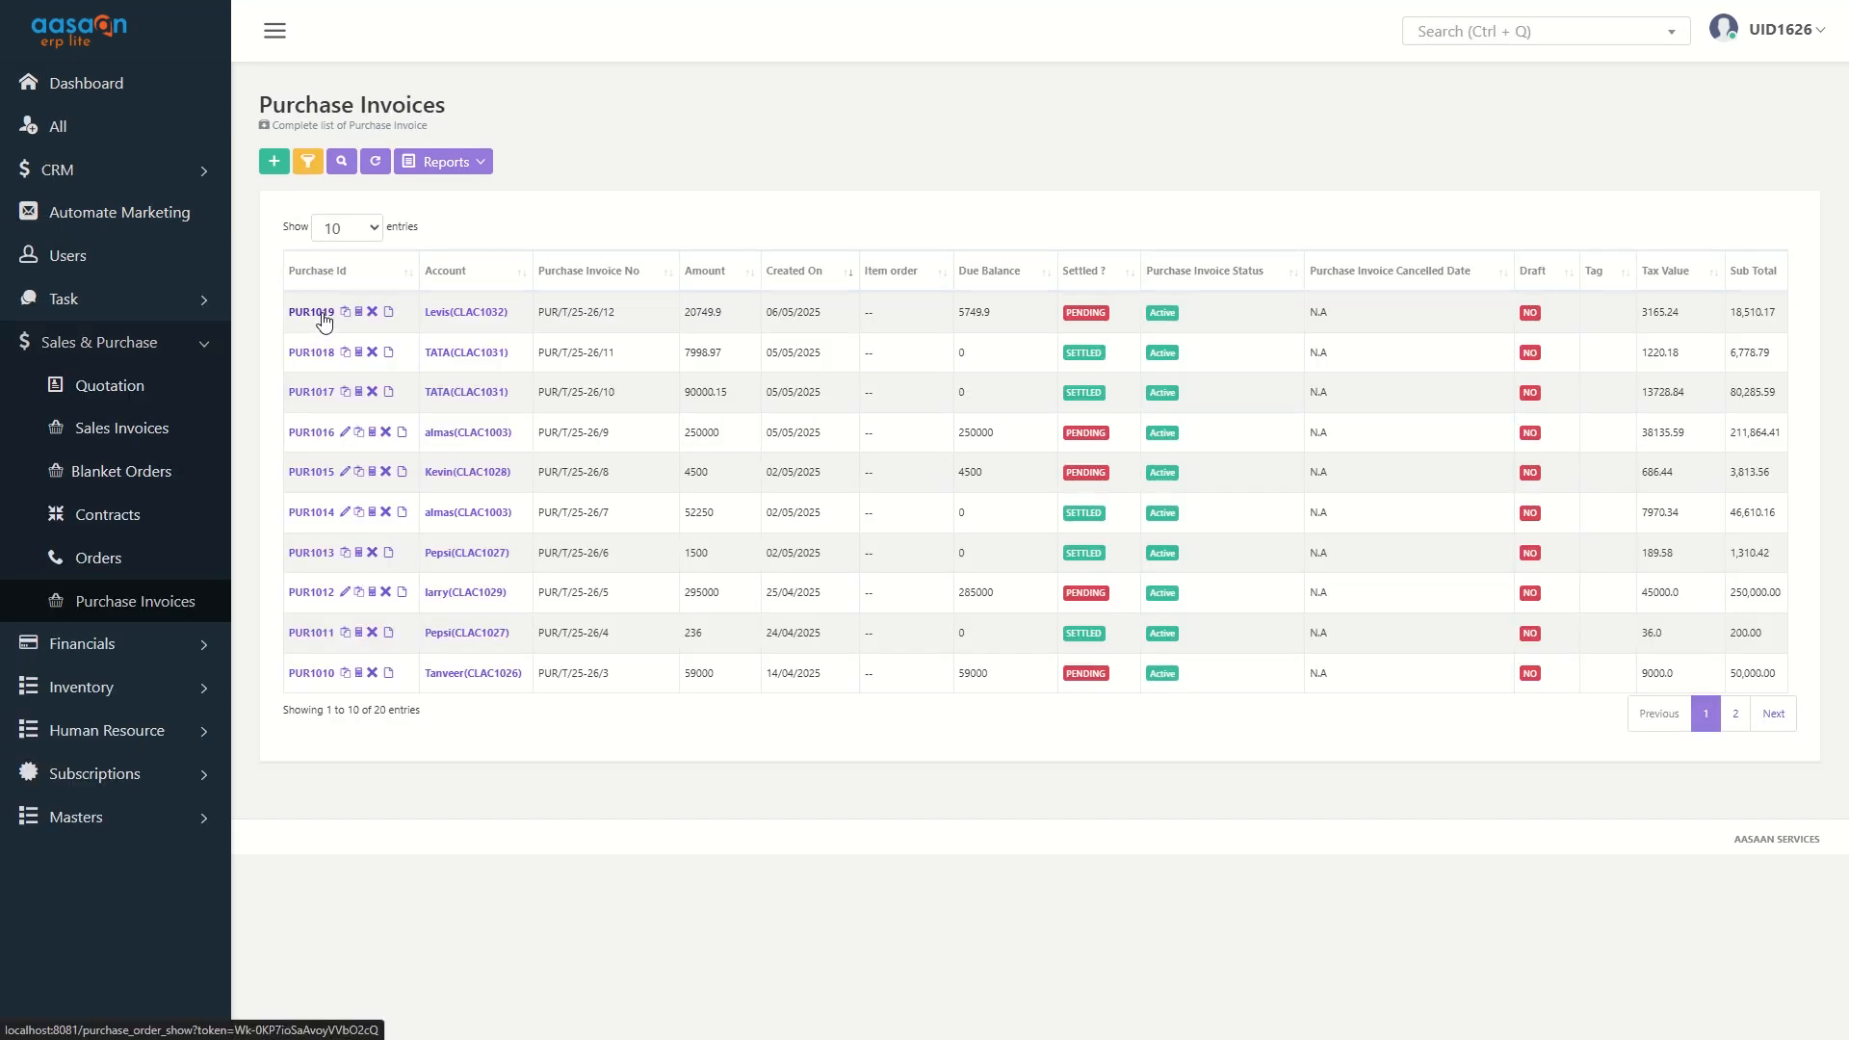
left_click_drag(992, 312, 957, 312)
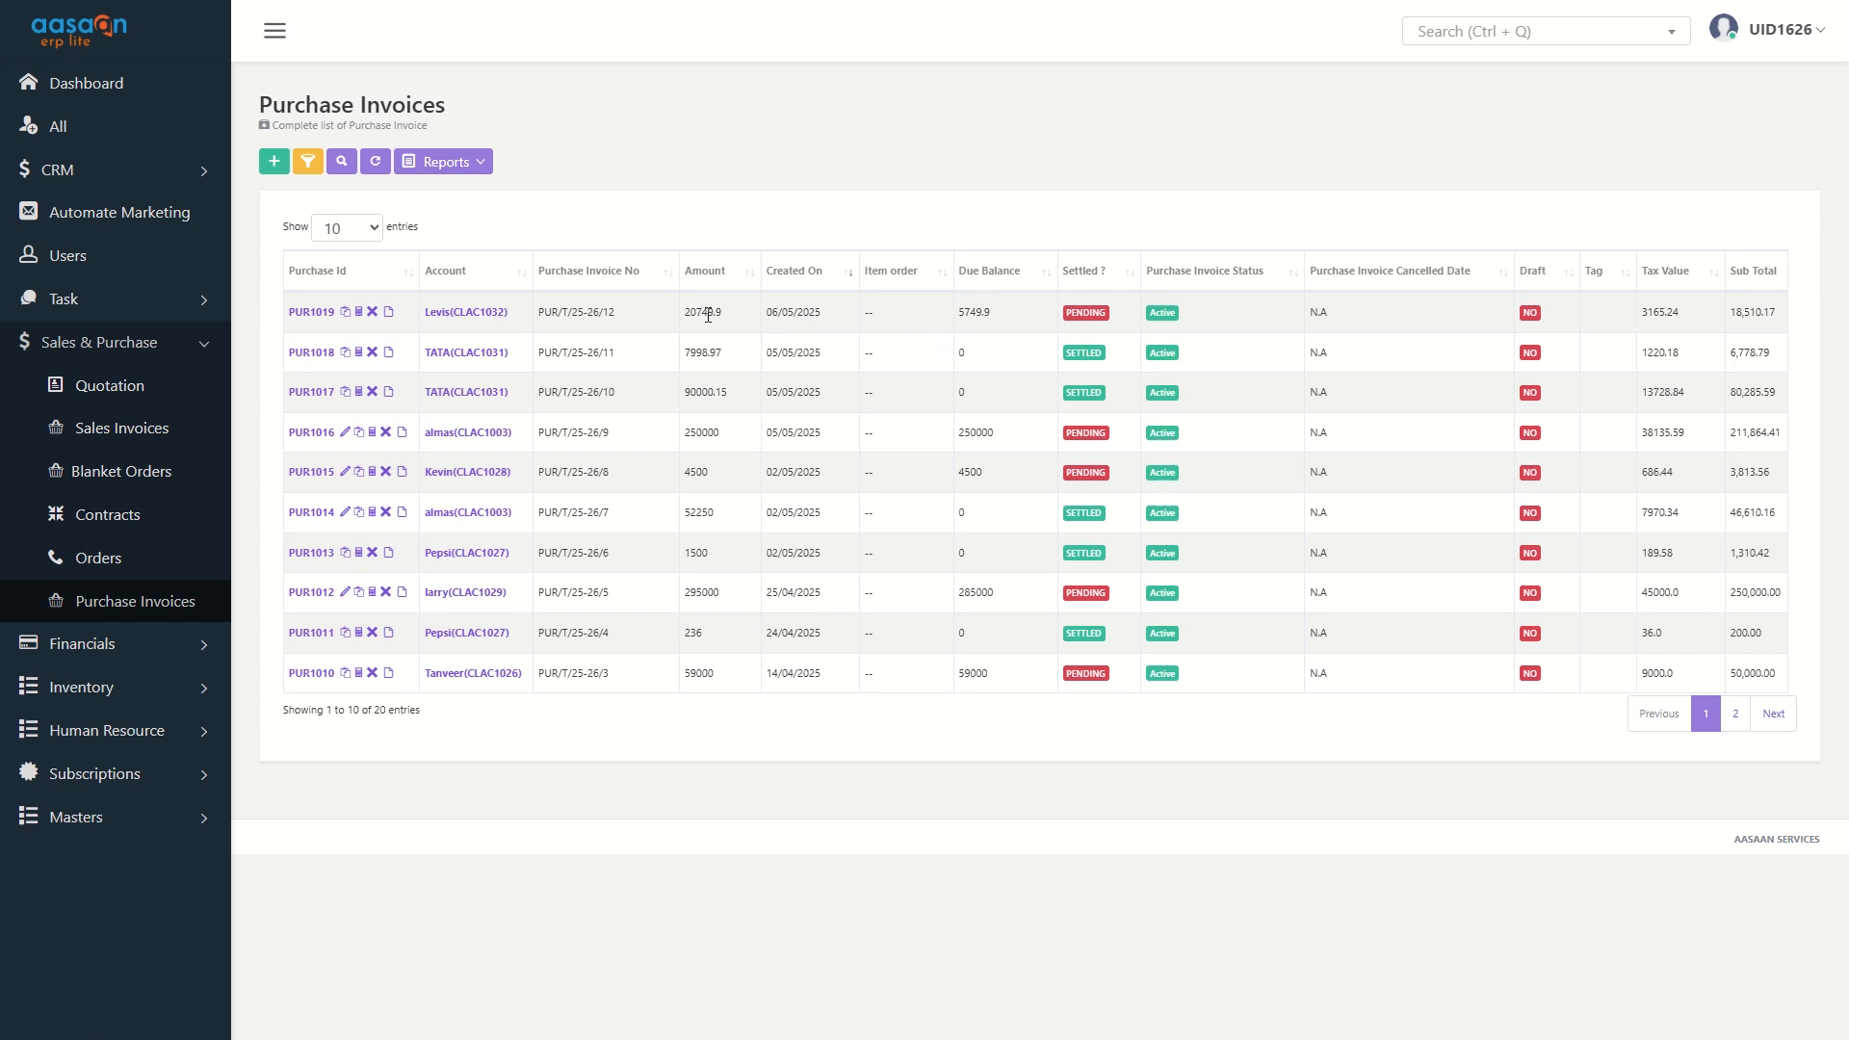
double_click(705, 312)
double_click(974, 311)
Record a payment of 5749.9 in cash against the Levis invoice, and check its due balance in the purchase invoices list
left_click(318, 314)
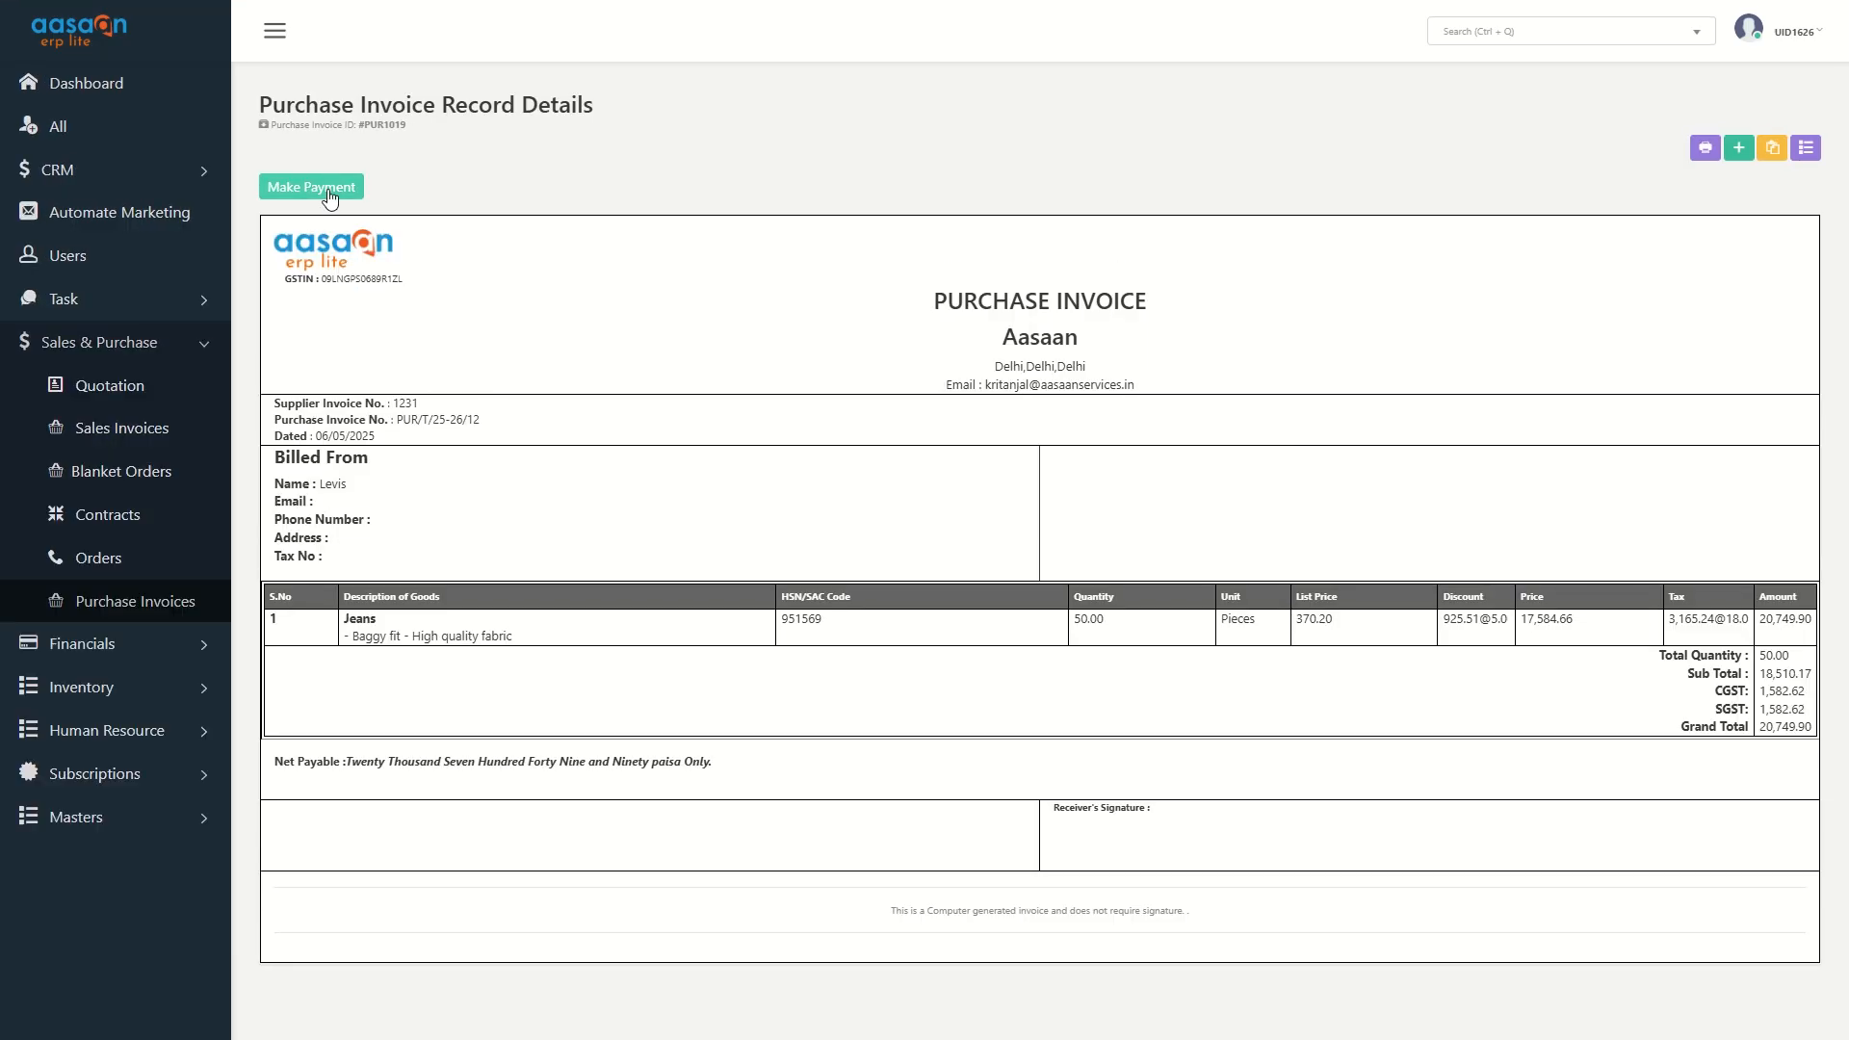
left_click(329, 190)
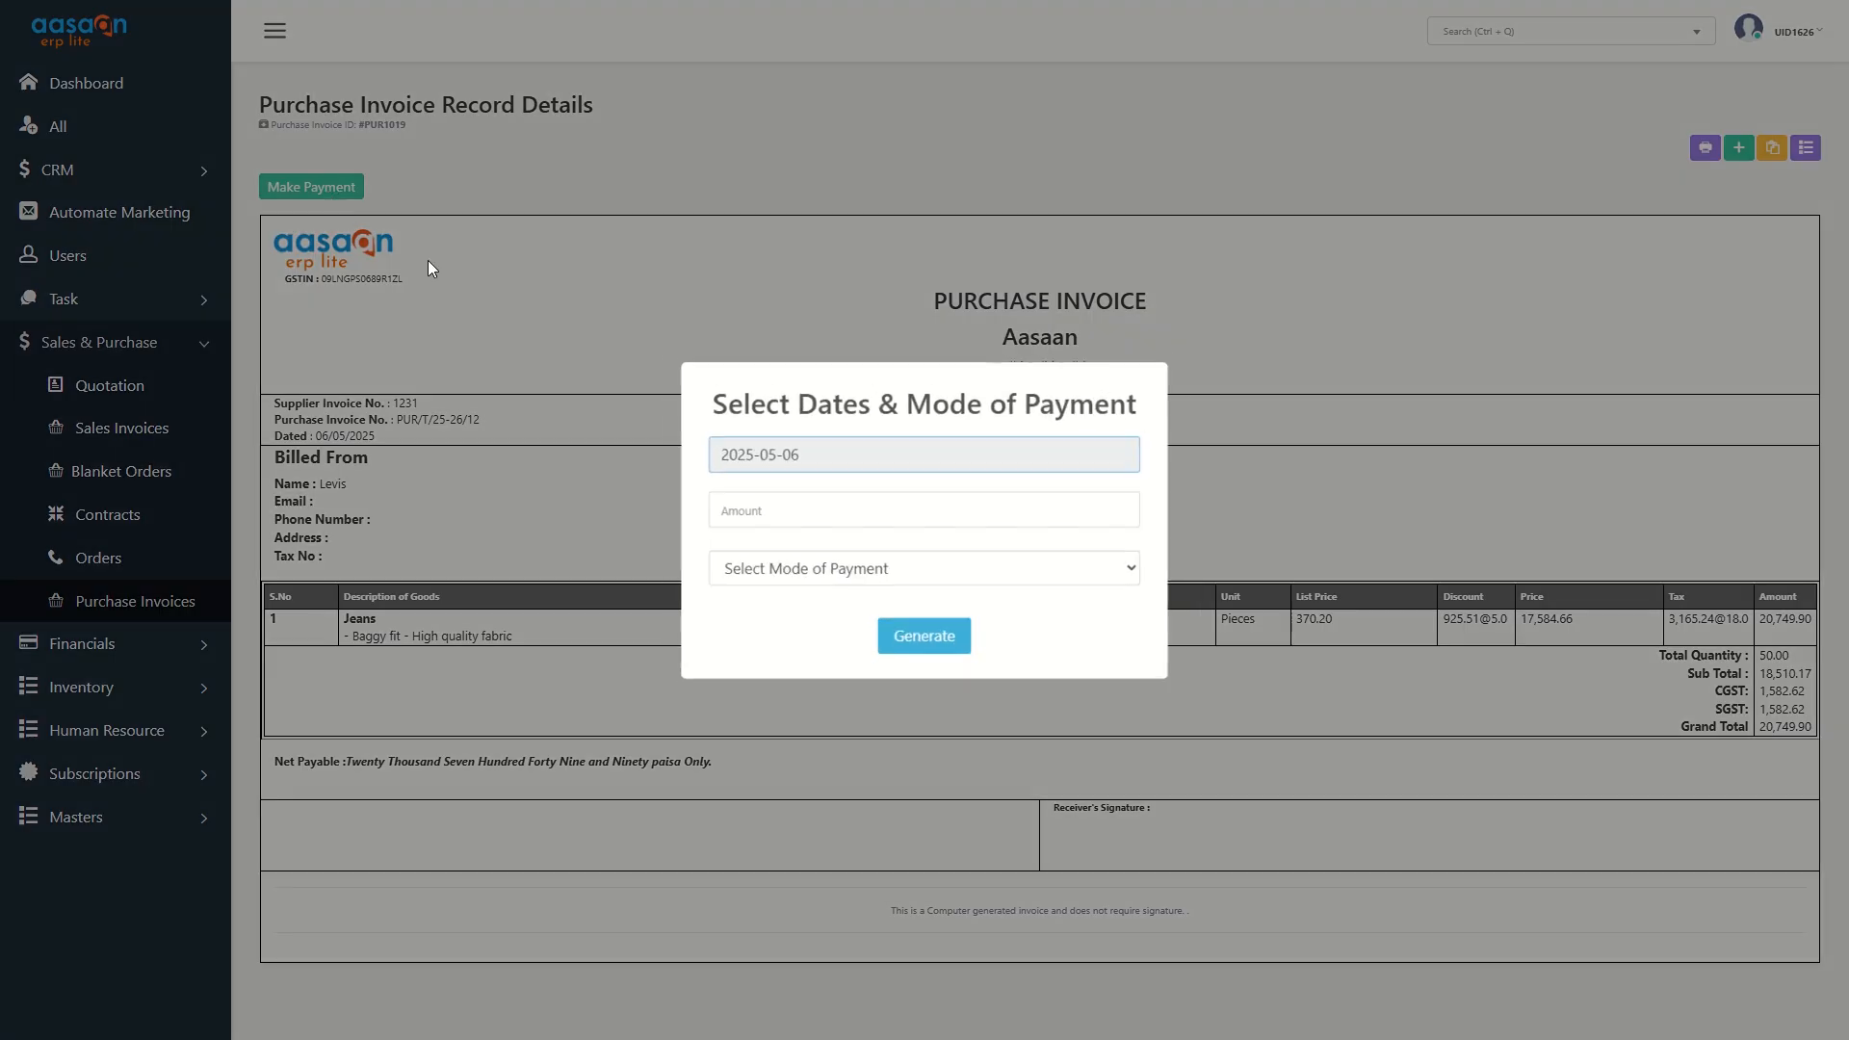
left_click(896, 511)
type("5749.9")
left_click(754, 570)
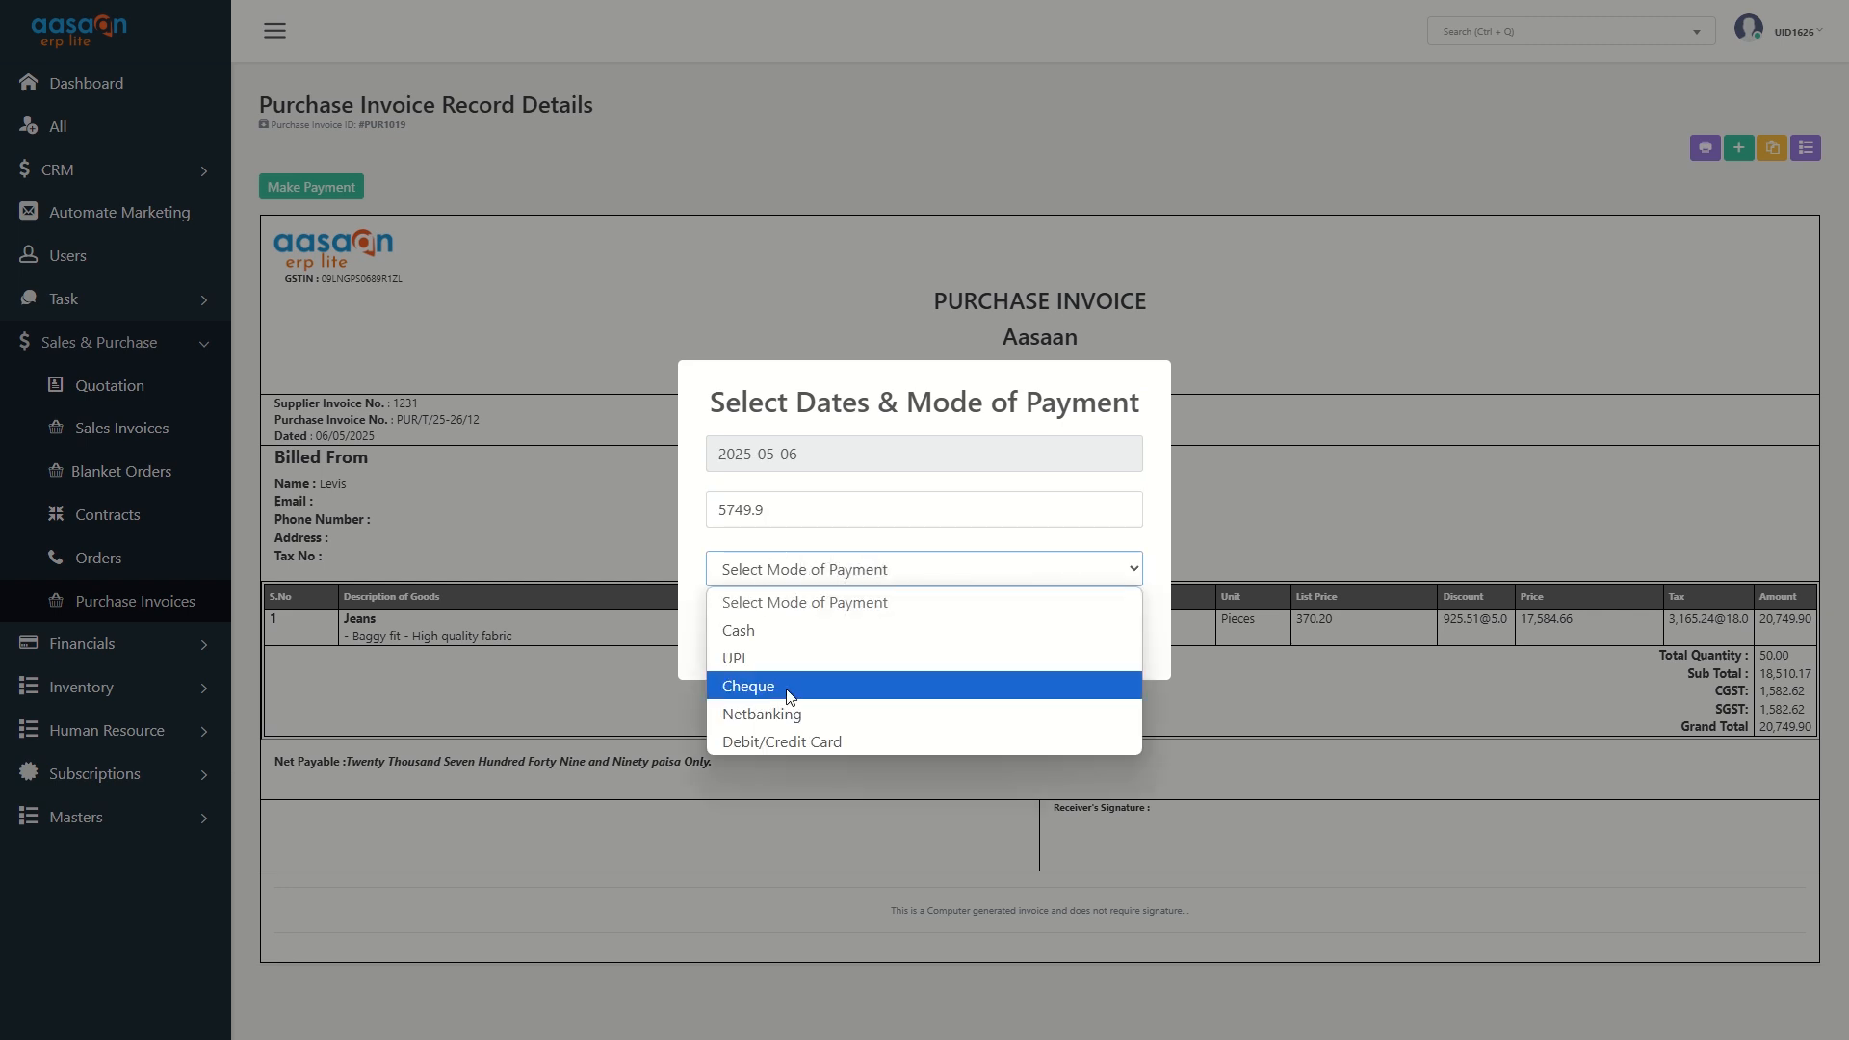
left_click(761, 660)
left_click(866, 578)
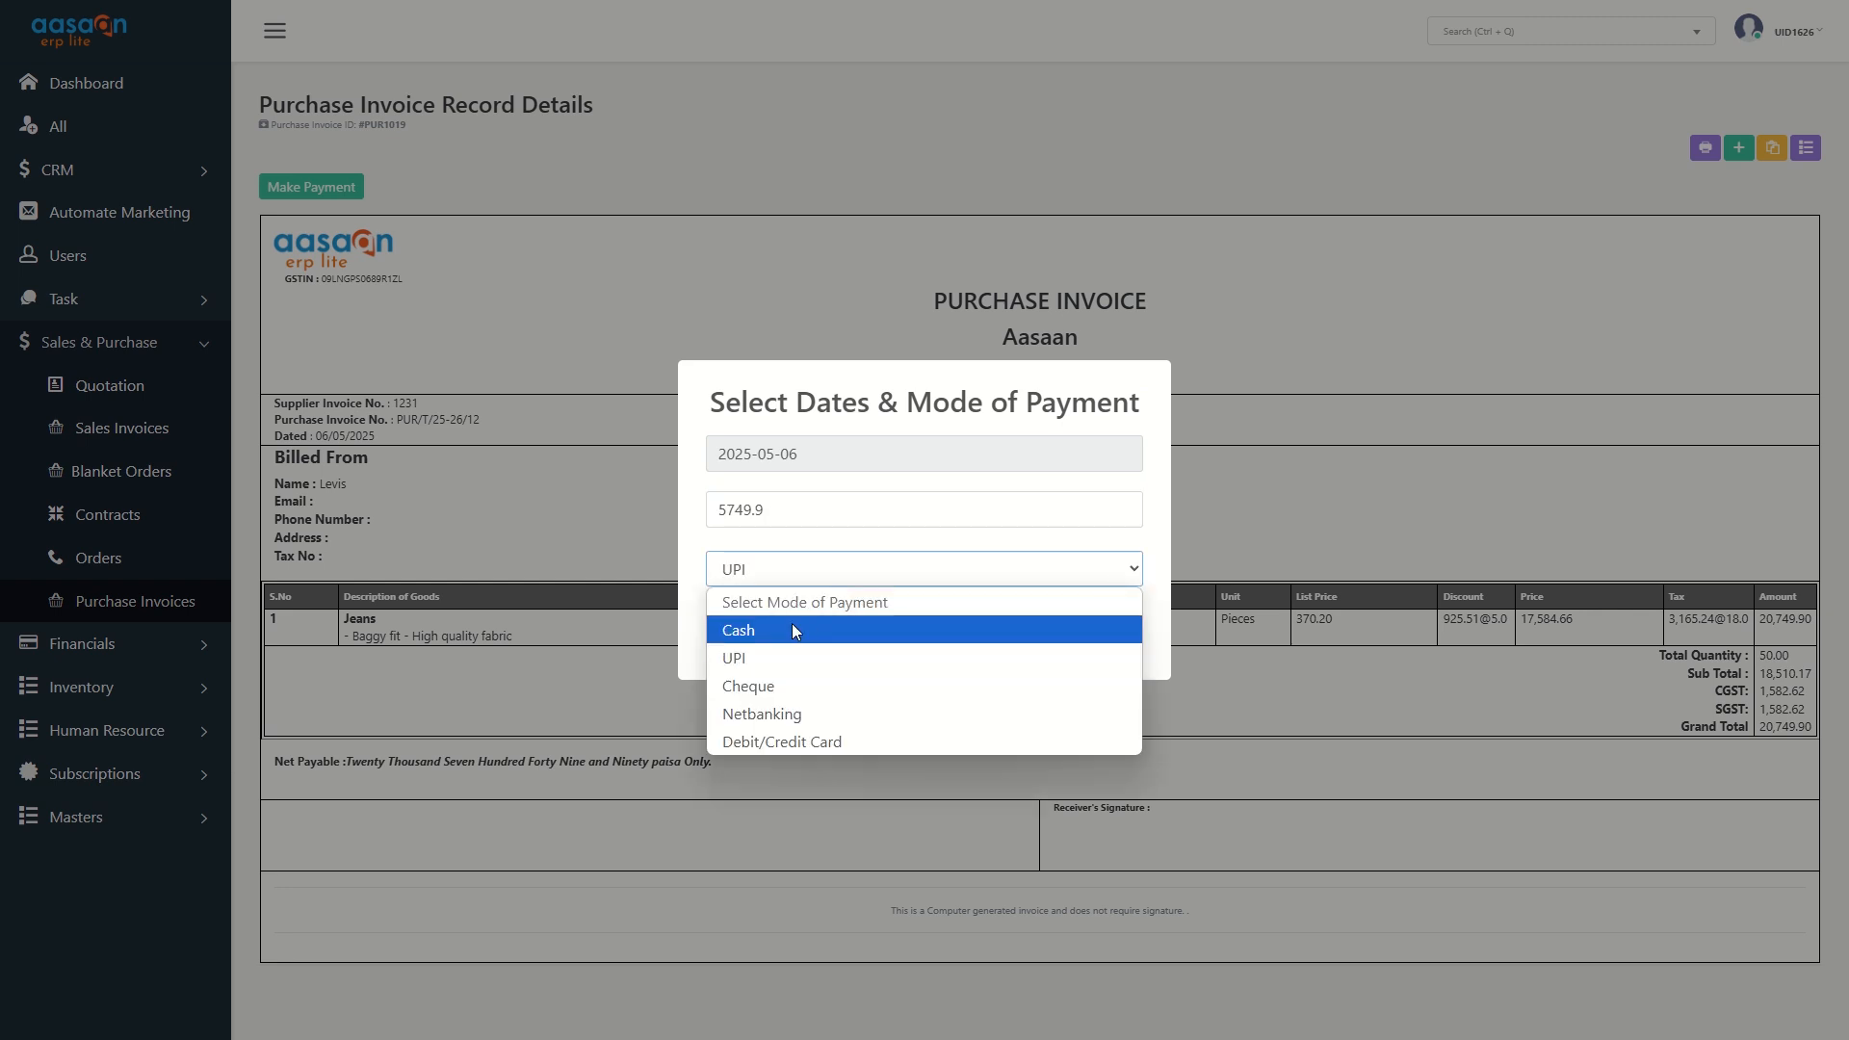
left_click(797, 628)
left_click(930, 640)
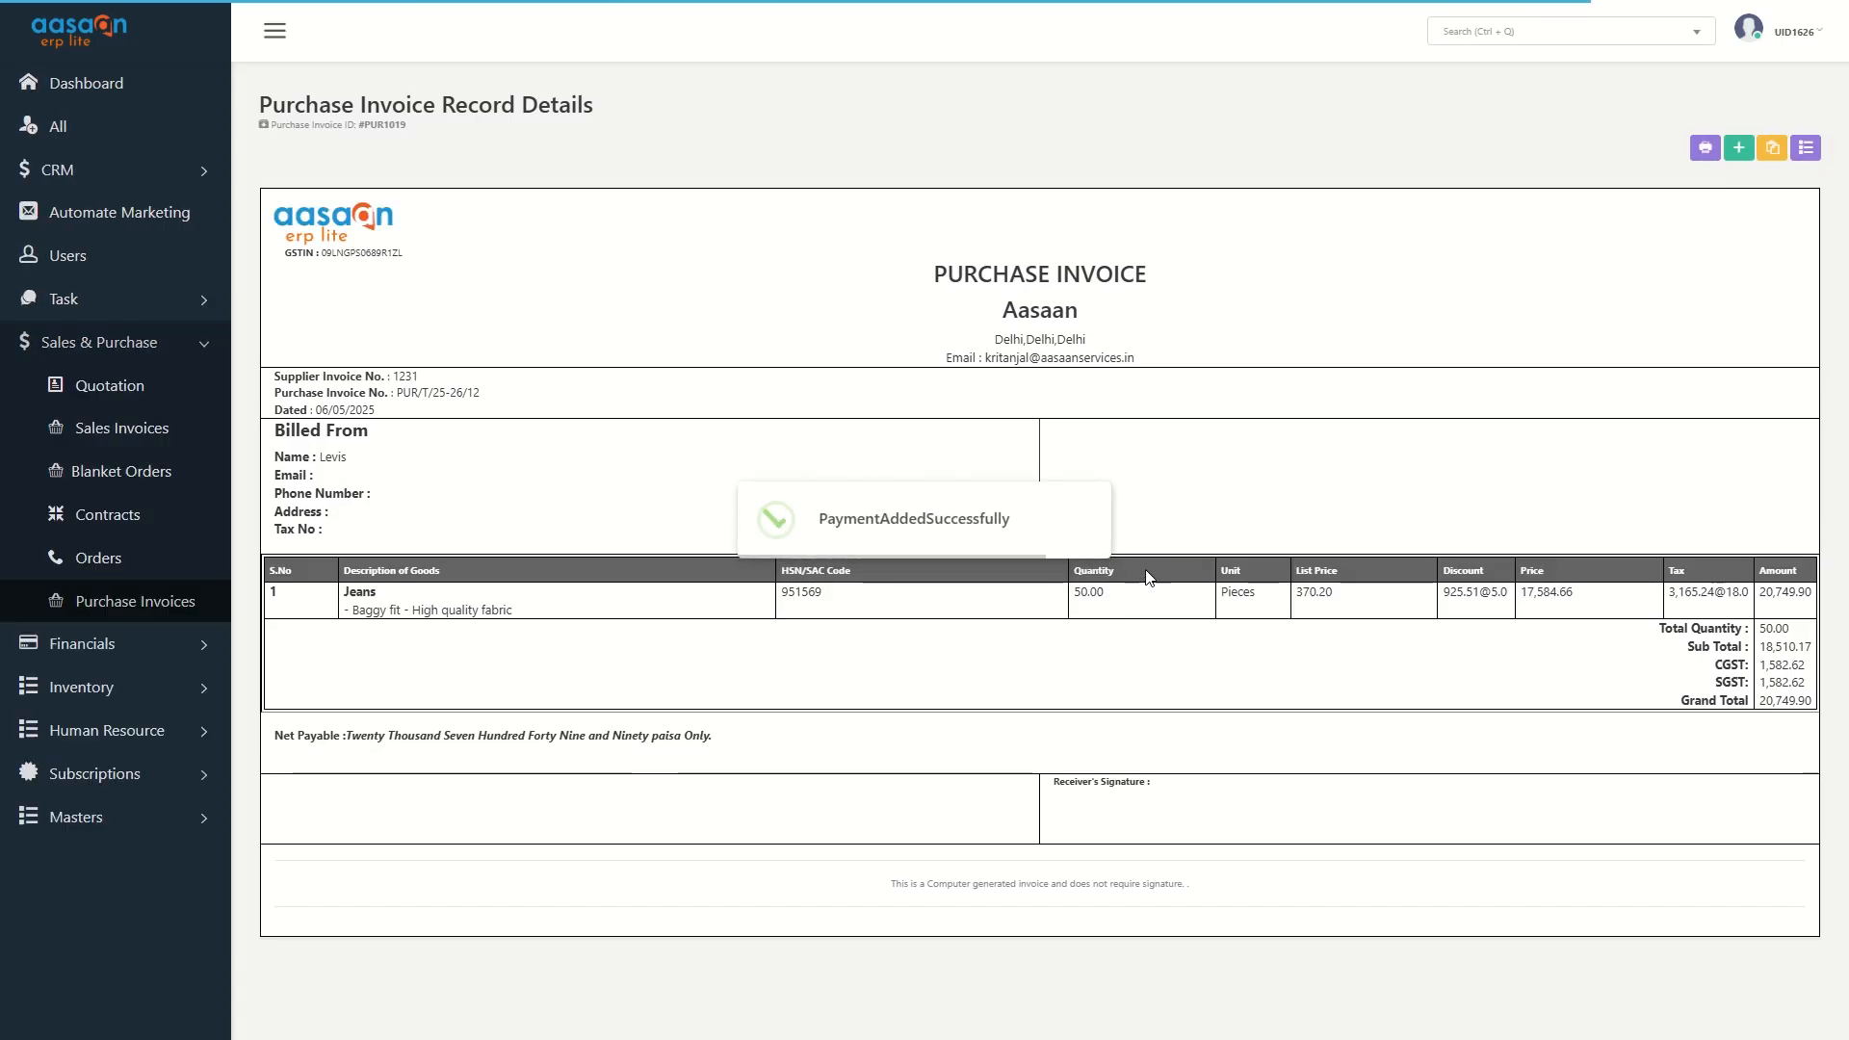
left_click(1806, 147)
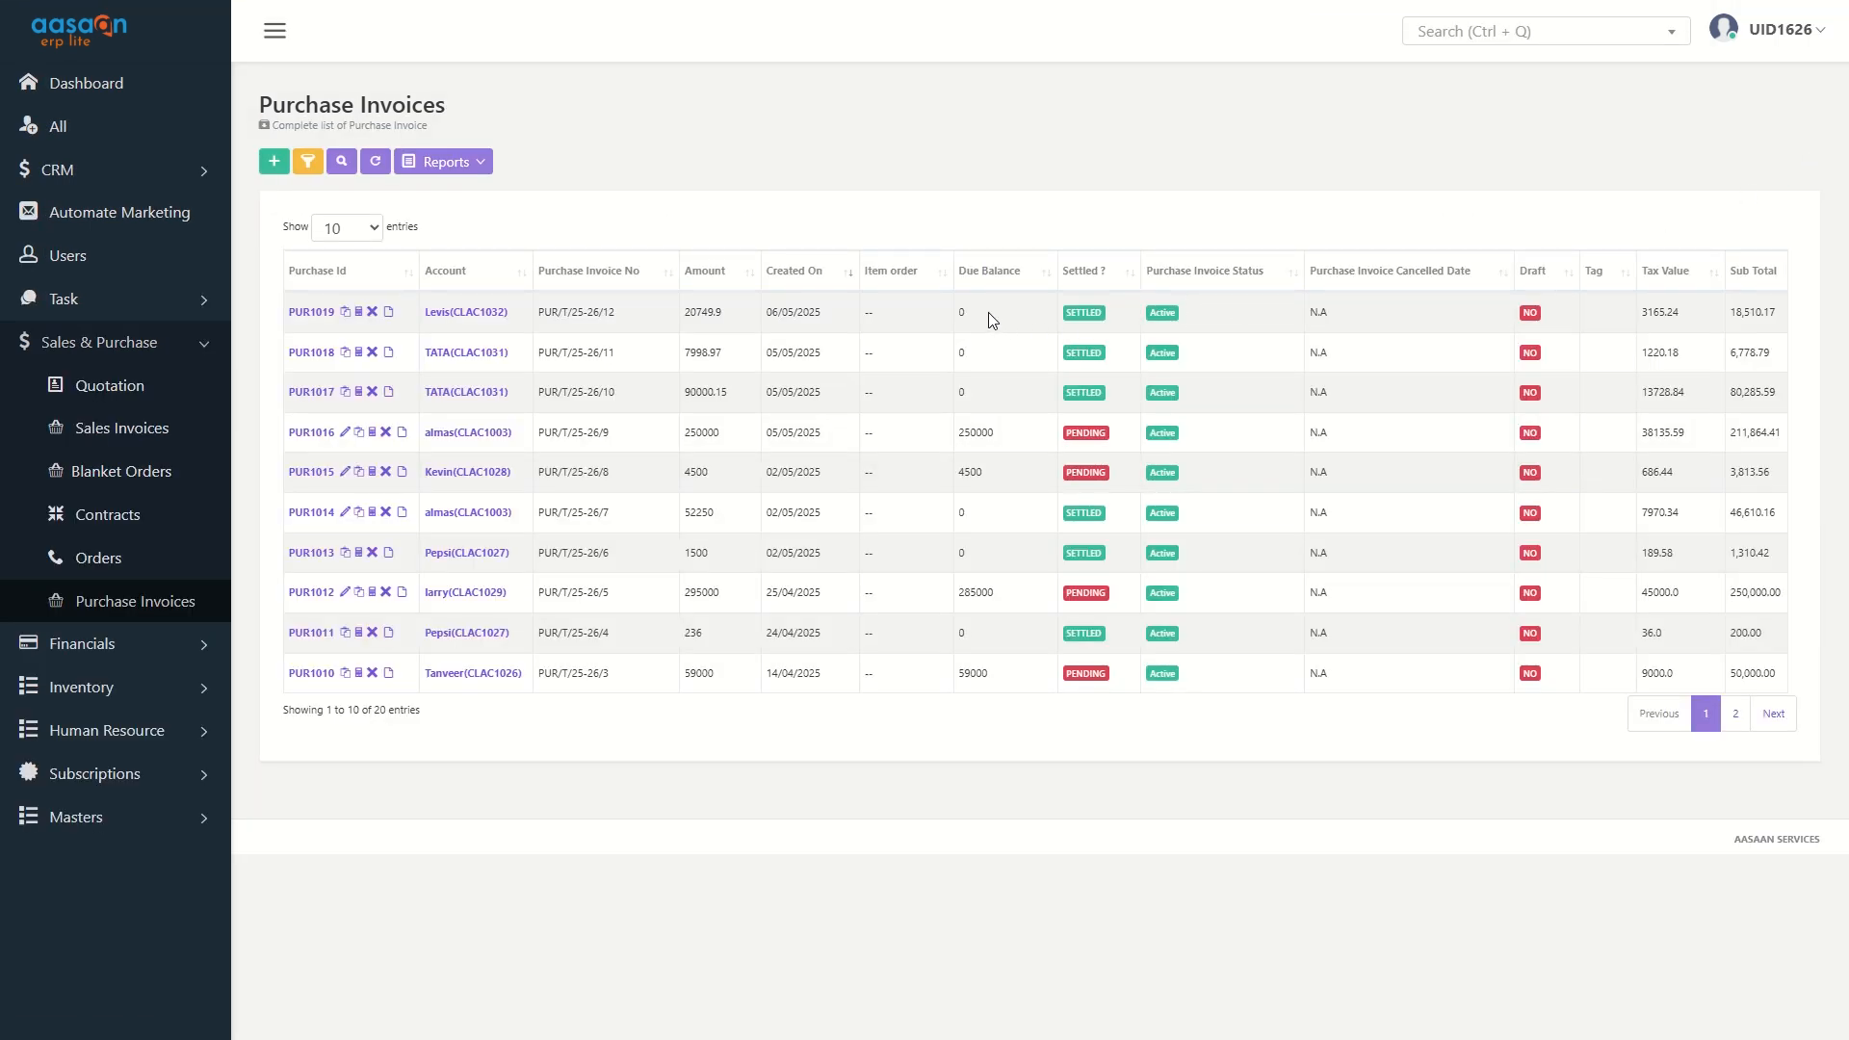
left_click_drag(988, 312, 906, 311)
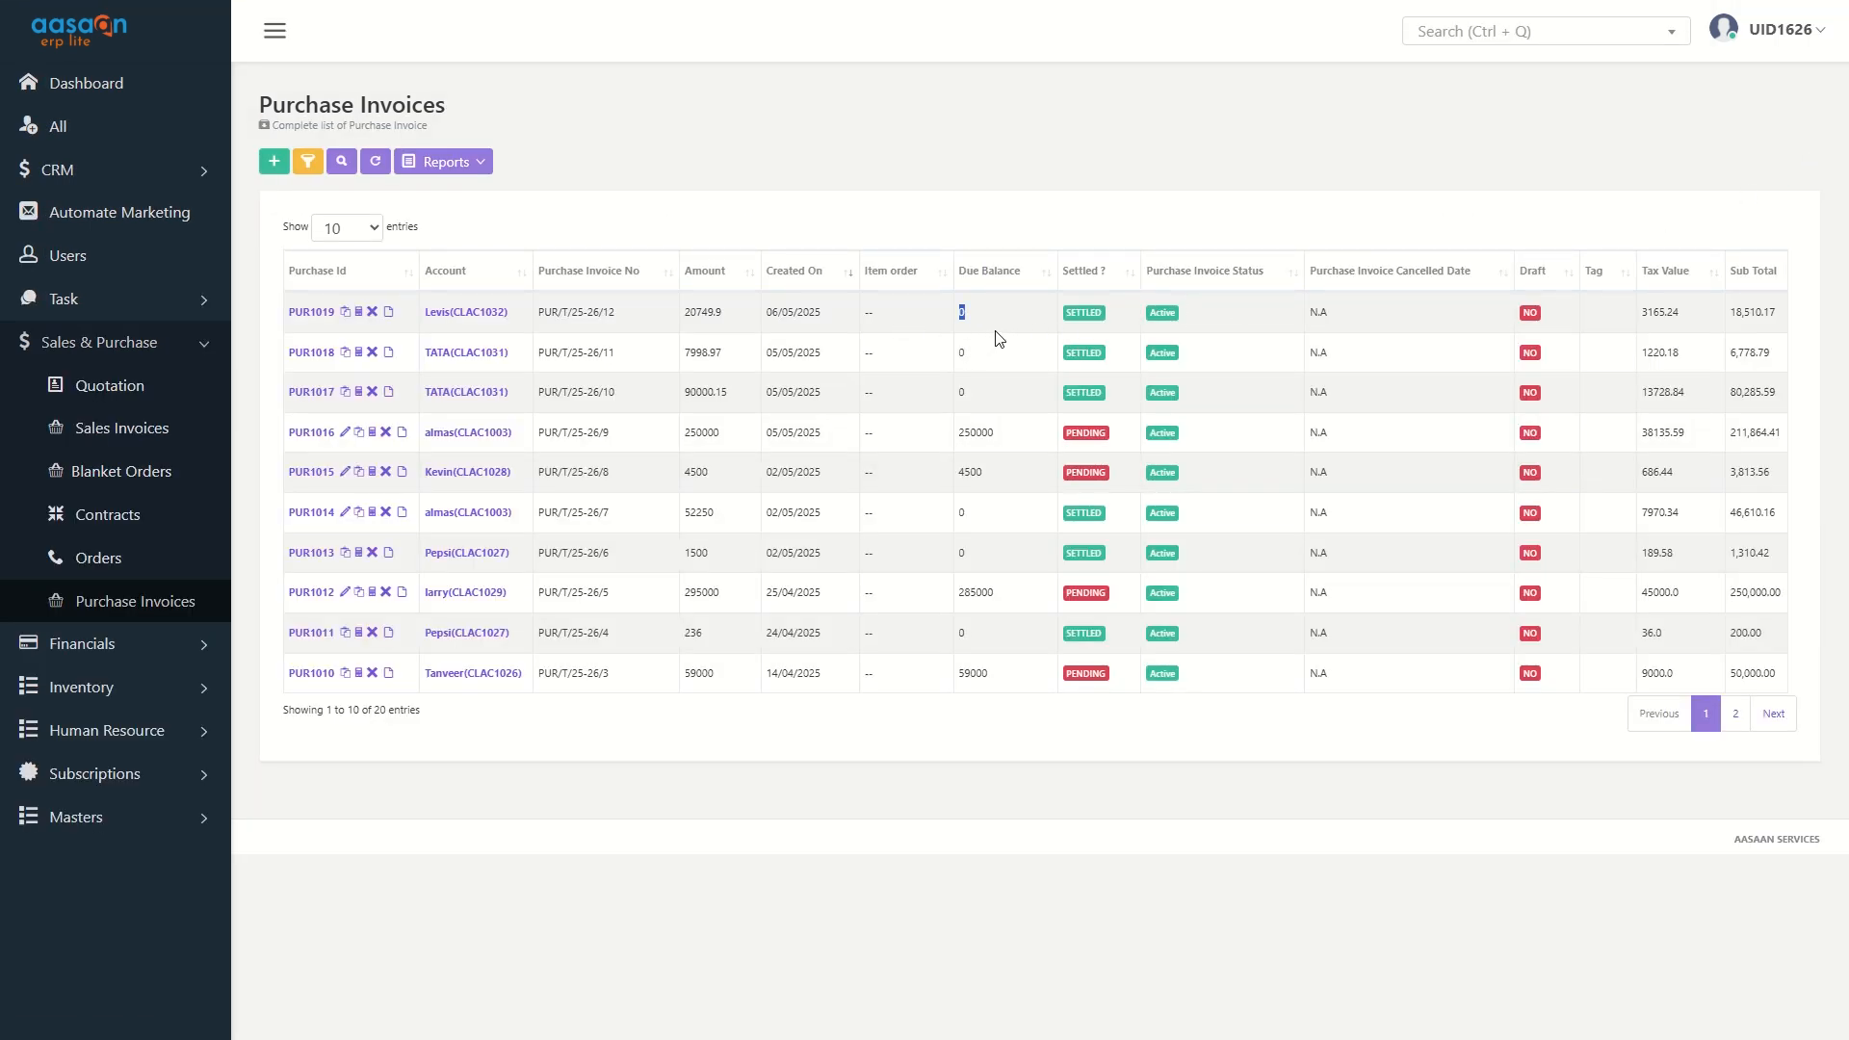